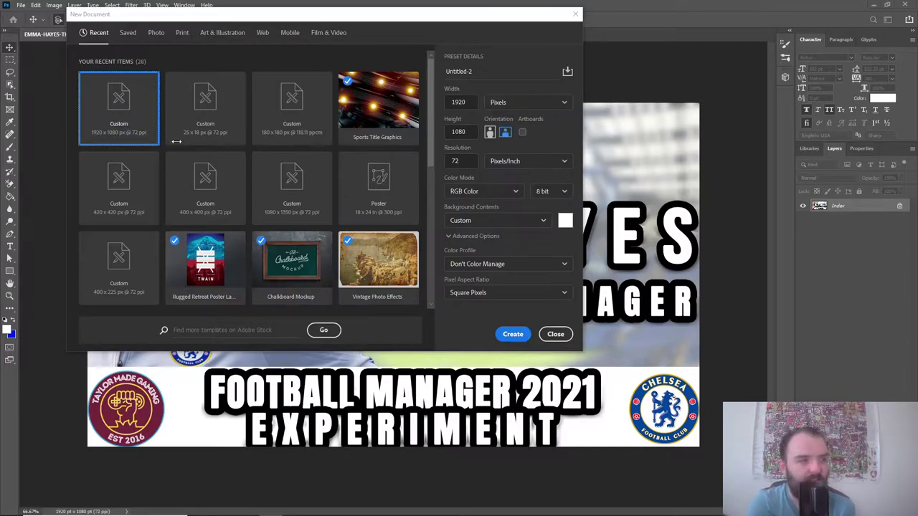
- Create the 1920x1080 white document, close Untitled-1, and return to Untitled-2 after checking the reference
left_click(512, 335)
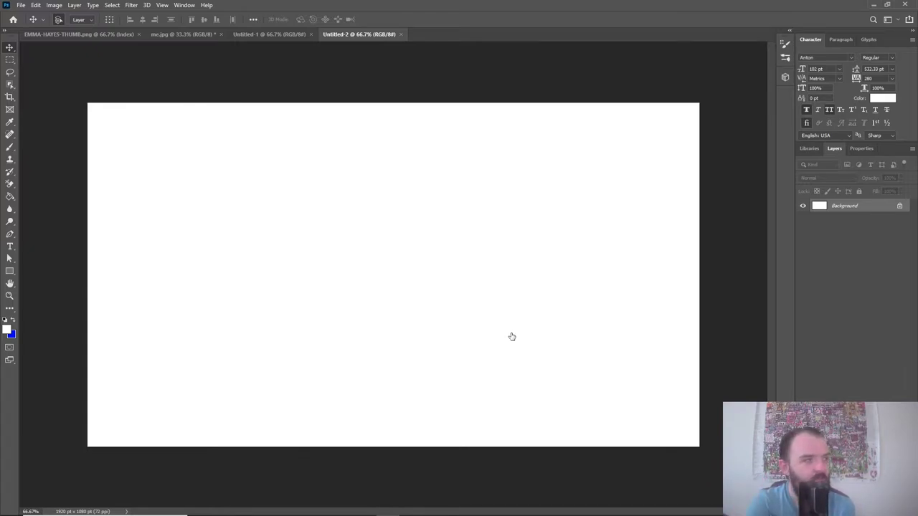
left_click(312, 35)
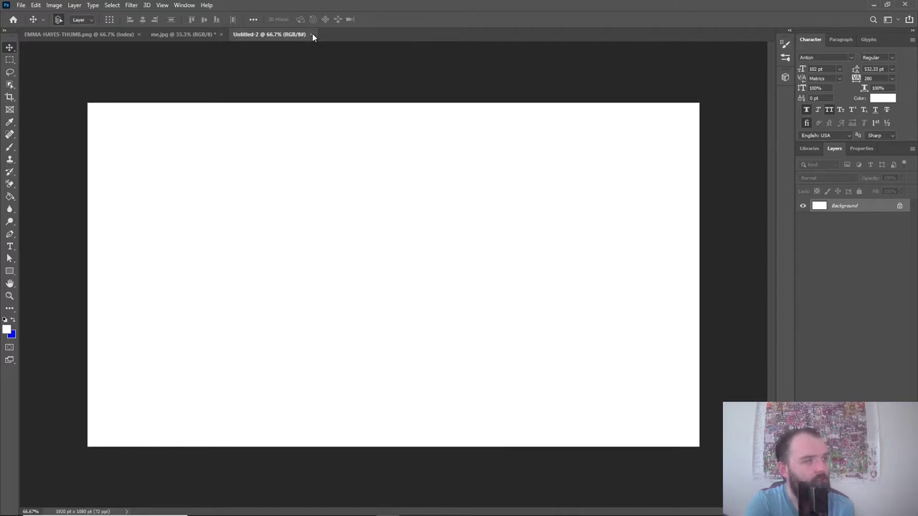
left_click(106, 33)
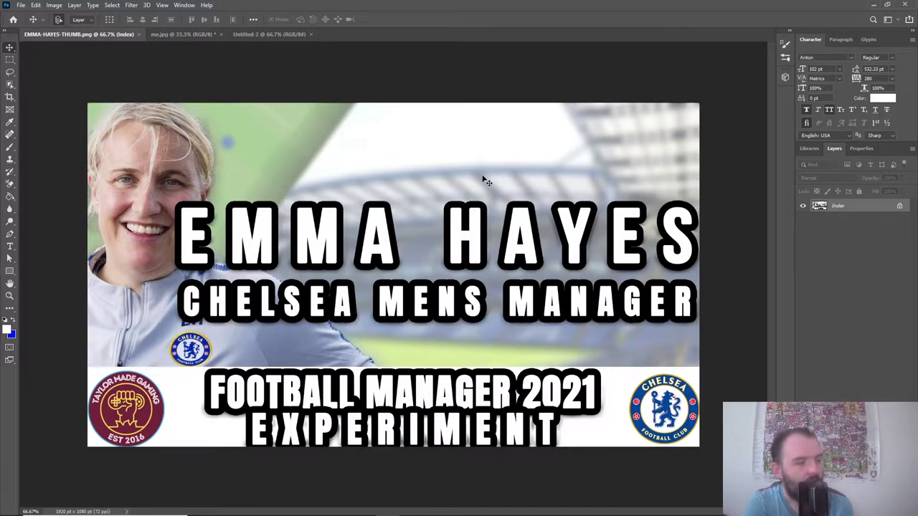
left_click(248, 37)
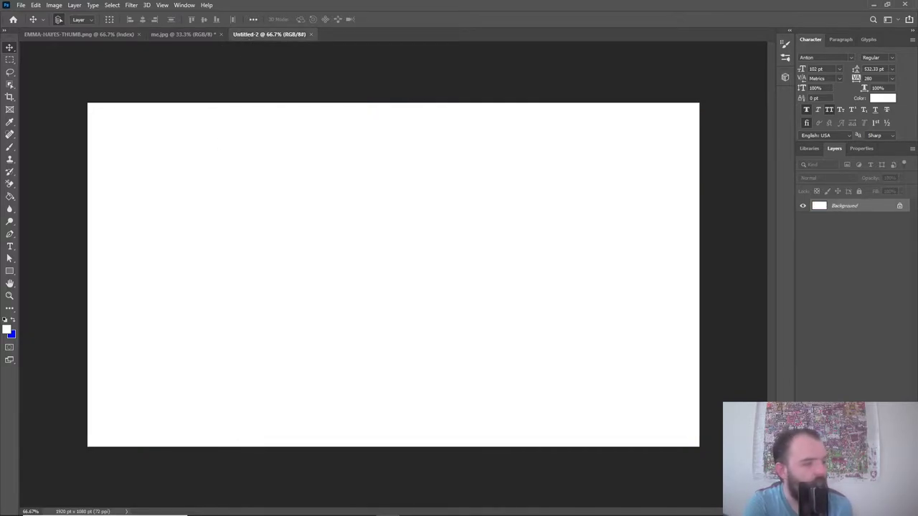
mouse_move(224, 507)
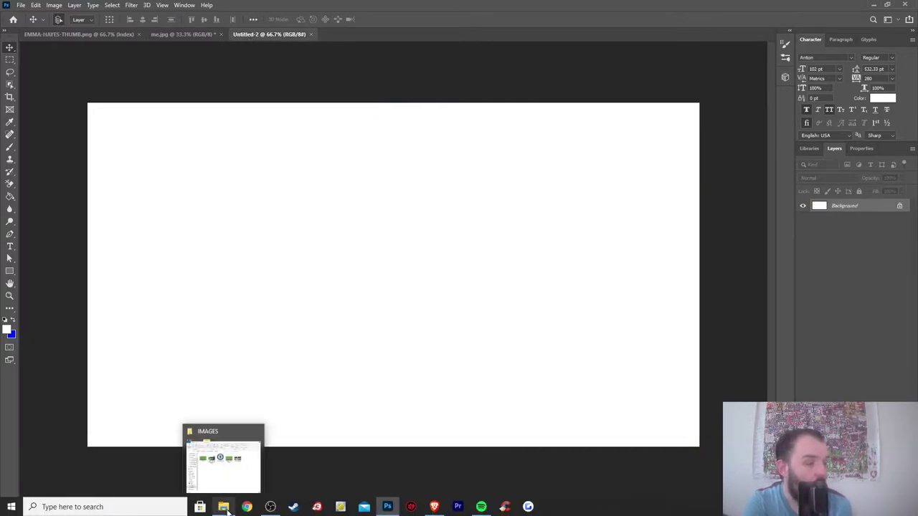
- Drag EMMA HAYES 442.png from the IMAGES folder onto the Photoshop canvas
left_click(228, 510)
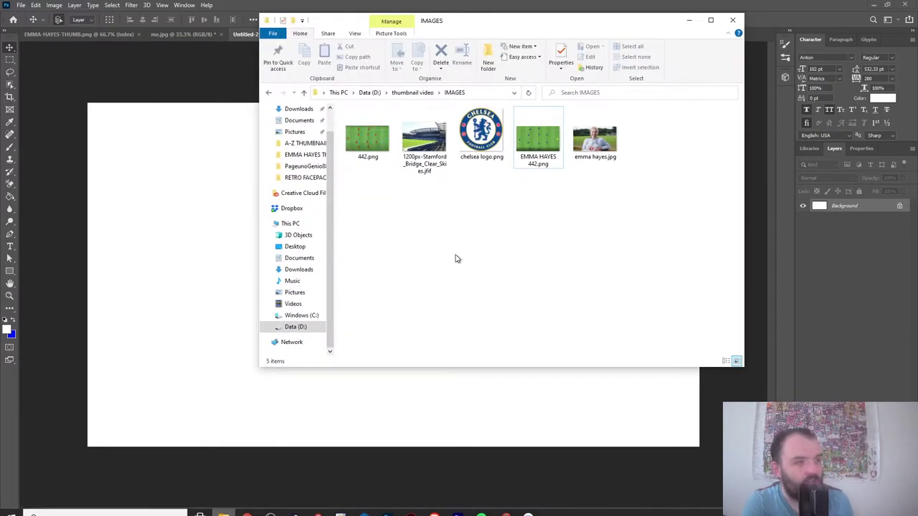
left_click(545, 142)
left_click_drag(546, 141, 433, 185)
left_click_drag(433, 186, 179, 260)
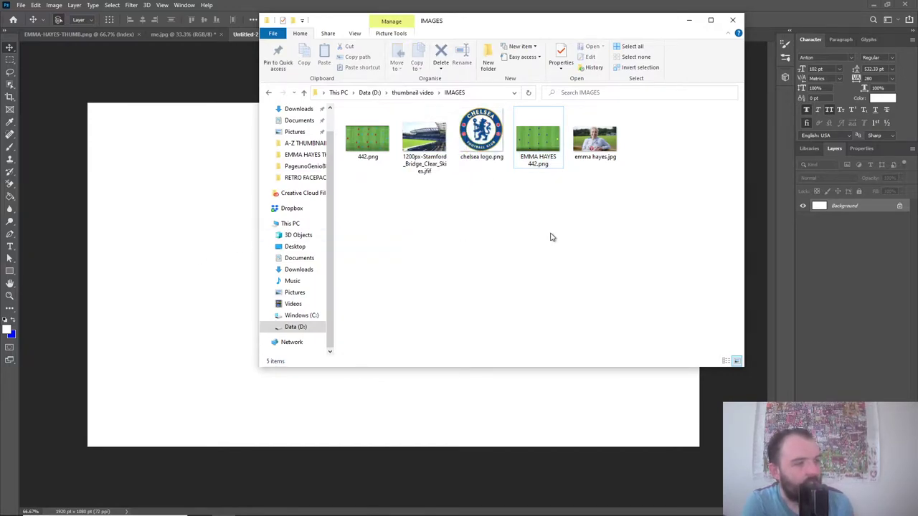
left_click(541, 140)
left_click_drag(481, 188, 336, 233)
left_click(539, 144)
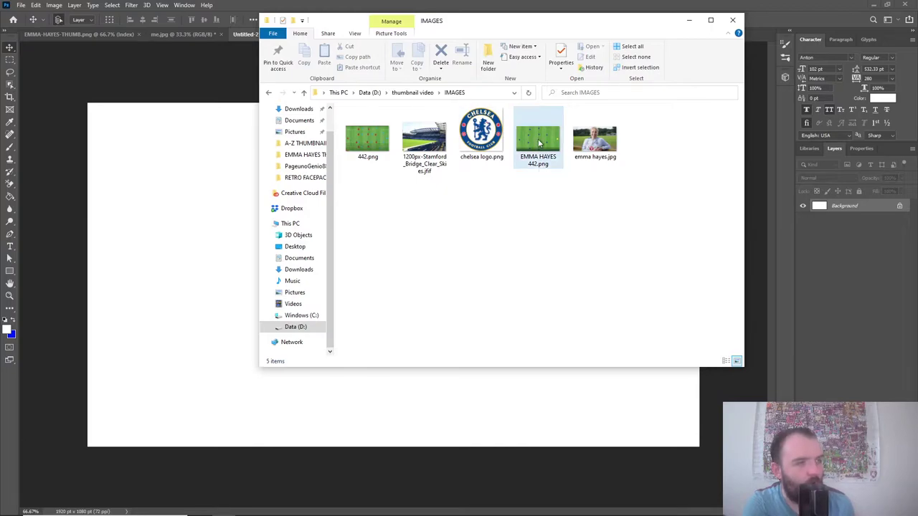
left_click_drag(521, 163, 192, 267)
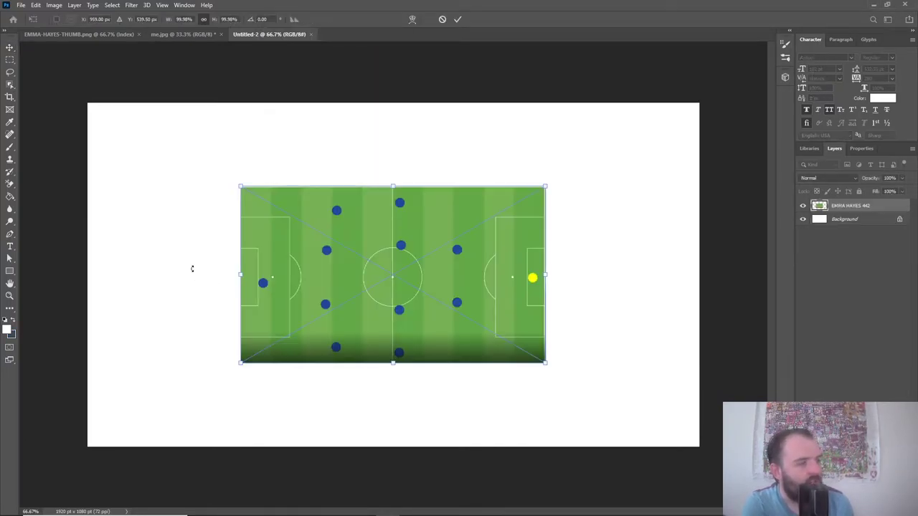
- Drop the pitch graphic, rotate it, scale it to about 164% over the left side, and commit
left_click_drag(346, 271, 262, 231)
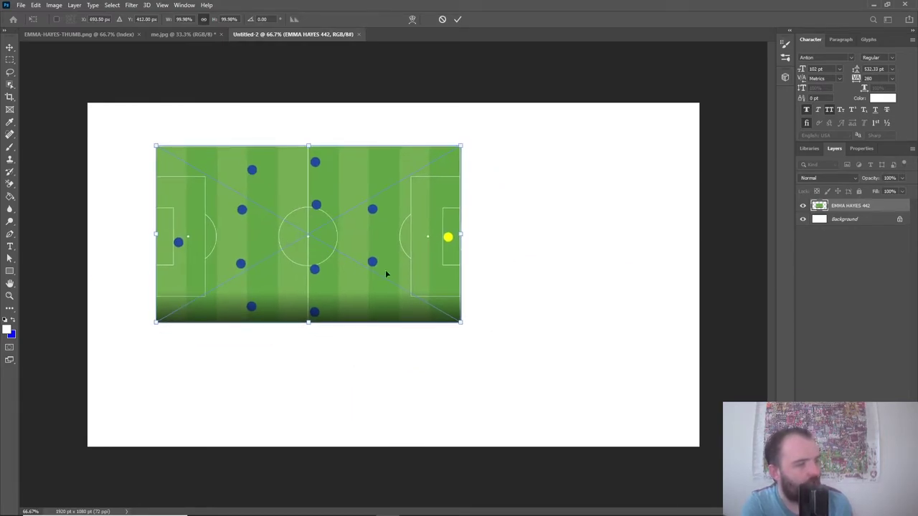
left_click_drag(467, 334, 450, 160)
left_click_drag(255, 228, 125, 215)
left_click_drag(101, 175, 14, 98)
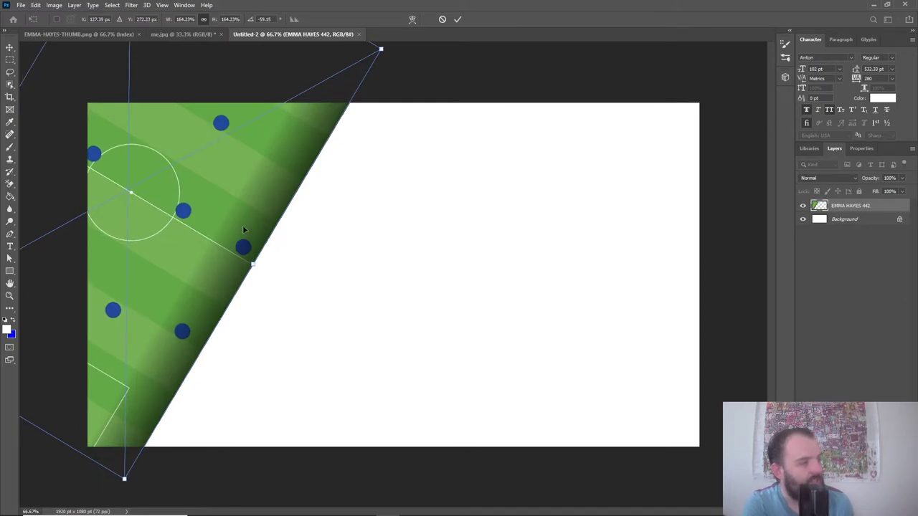
left_click_drag(244, 230, 264, 244)
key("Return")
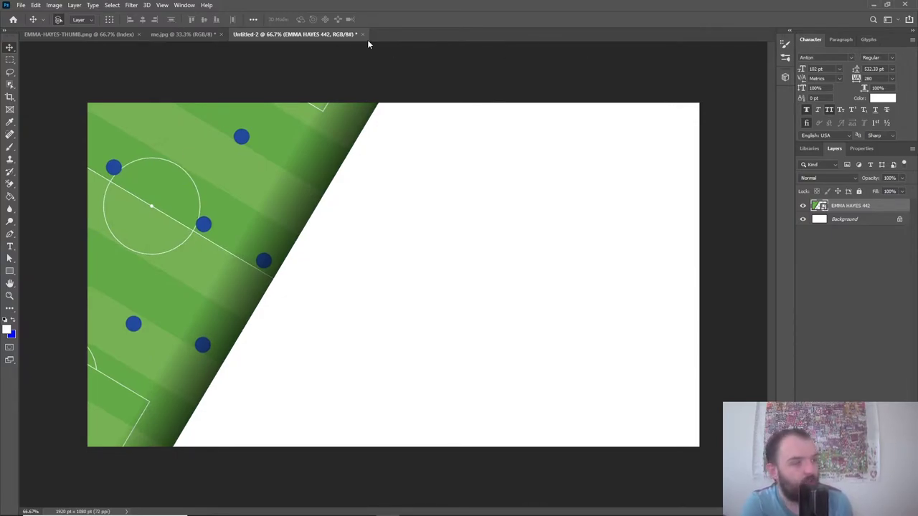
- Apply a 6.8-pixel Gaussian Blur to the pitch layer, then compare with the EMMA-HAYES-THUMB reference
left_click(130, 6)
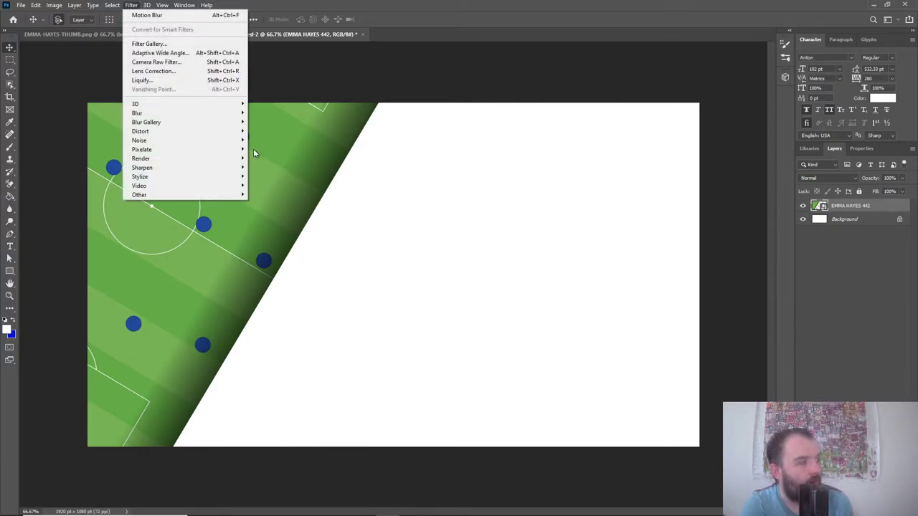
mouse_move(220, 113)
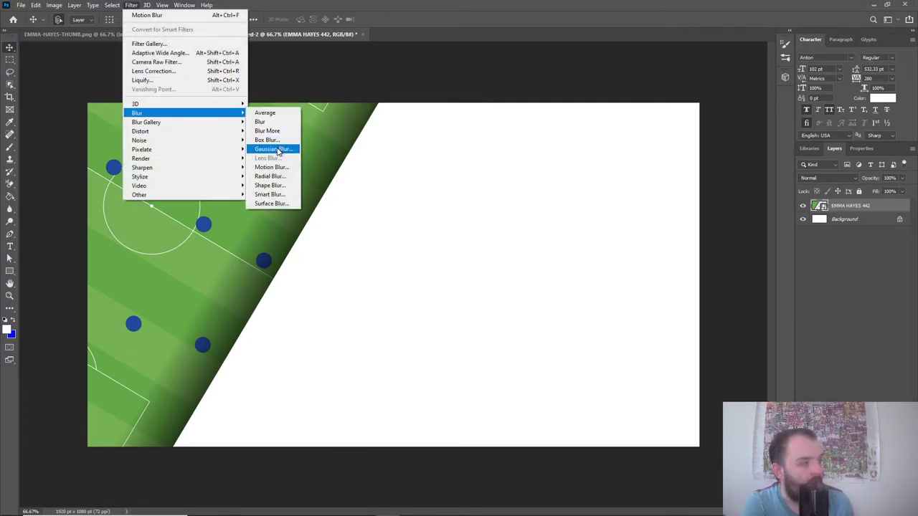
left_click(277, 150)
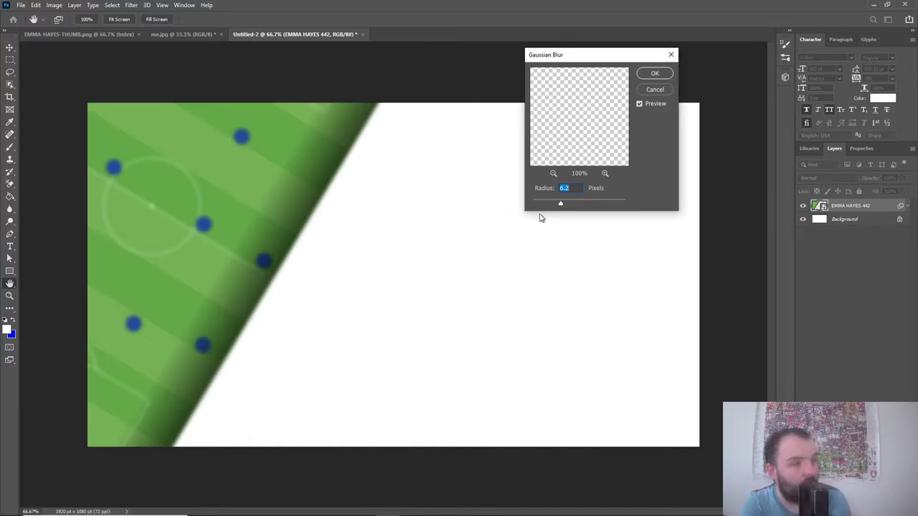
left_click_drag(570, 203, 556, 198)
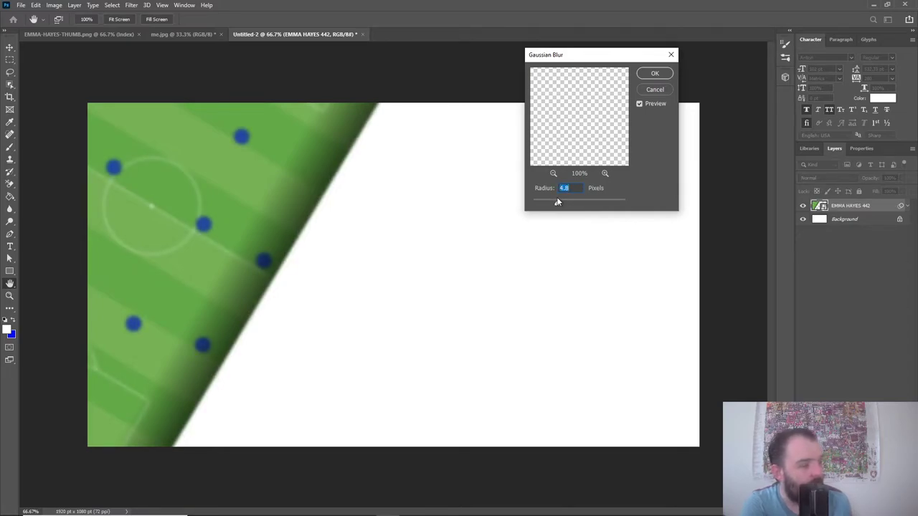
left_click(564, 202)
left_click_drag(561, 201, 563, 206)
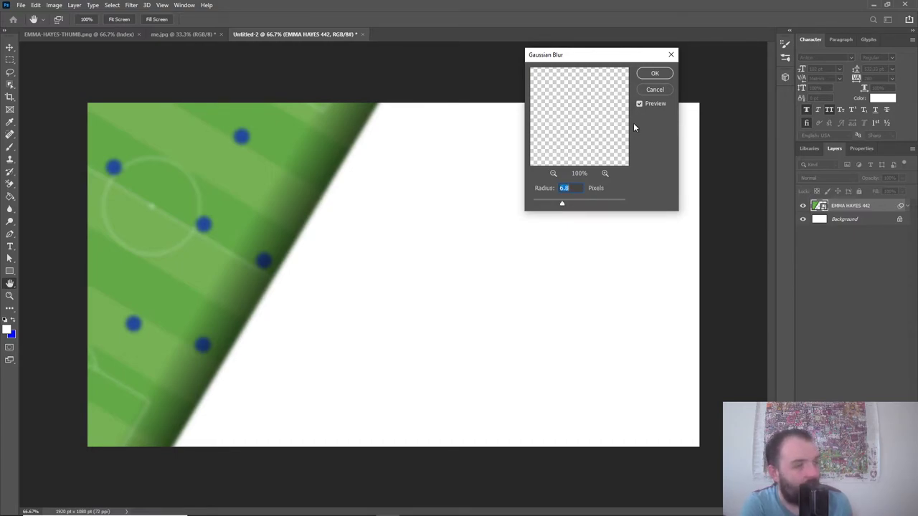
left_click(655, 74)
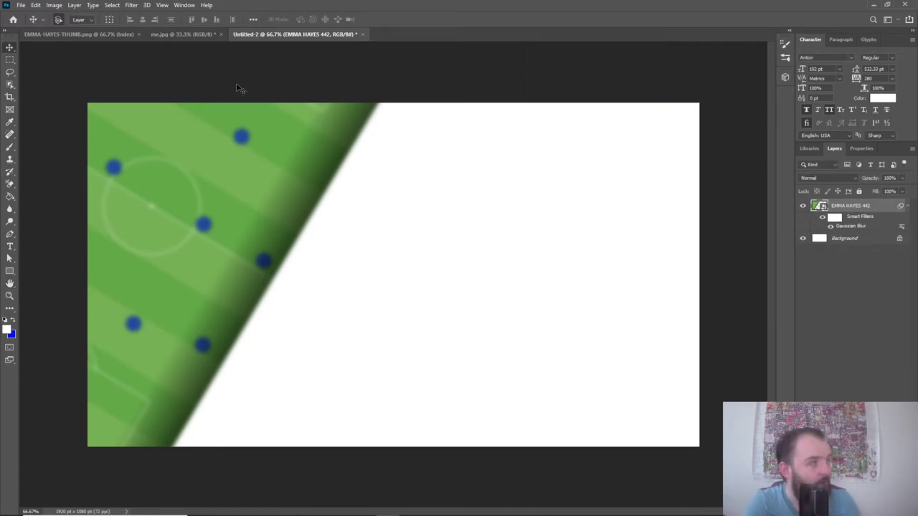
left_click(109, 37)
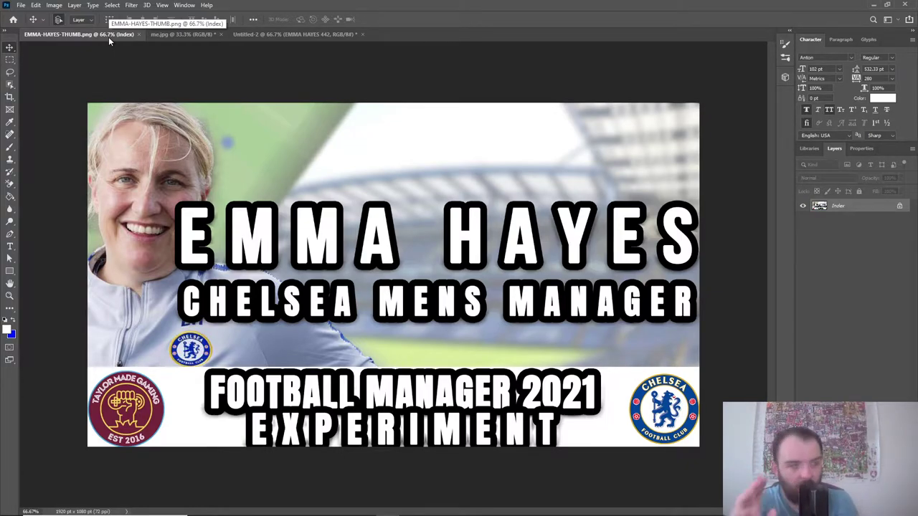
- Drag 1200px-Stamford_Bridge_Clear_Skies.jfif from the IMAGES folder into the Untitled-2 document
left_click(324, 34)
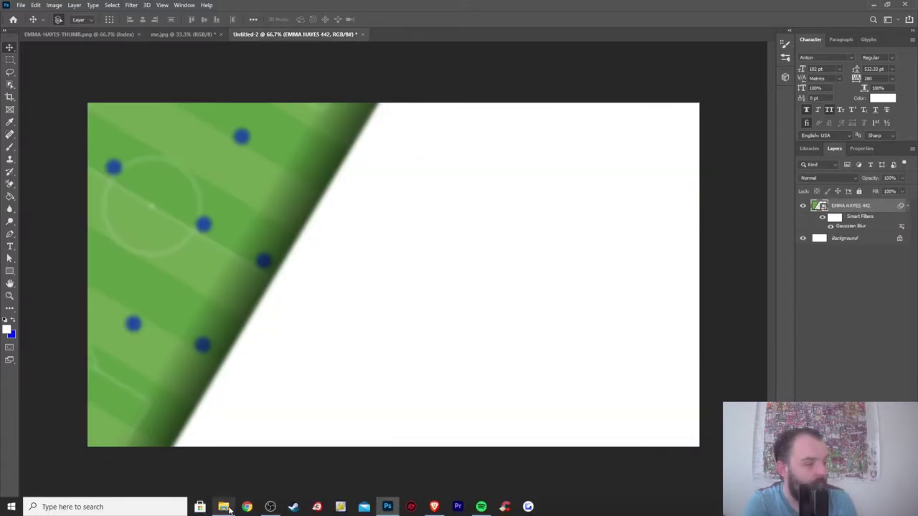
left_click(225, 507)
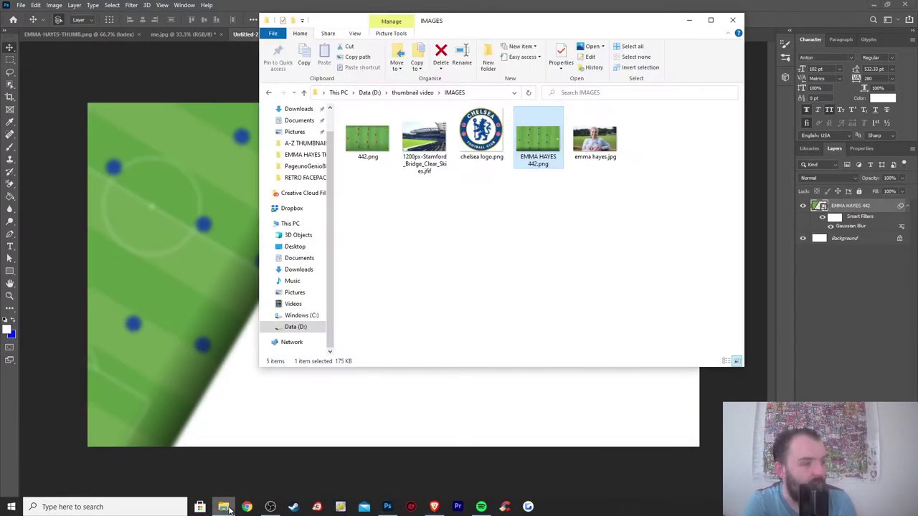
left_click(407, 136)
left_click_drag(431, 143, 479, 418)
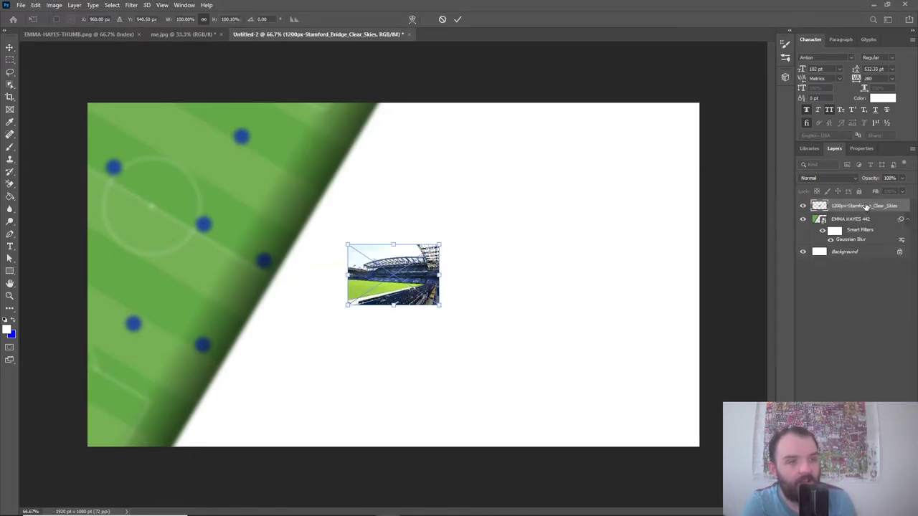
- Scale the stadium photo to fill the canvas and keep it beneath the EMMA HAYES 442 layer
left_click_drag(858, 205, 853, 246)
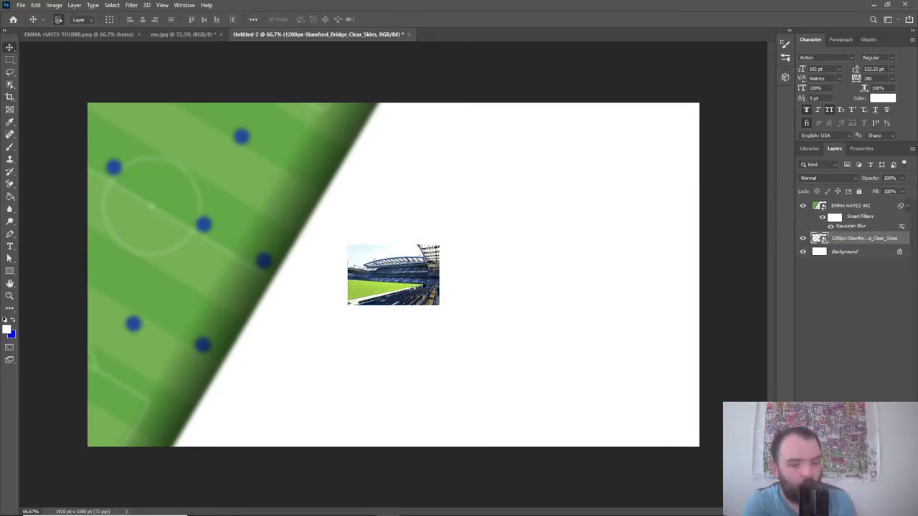
key("ctrl+t")
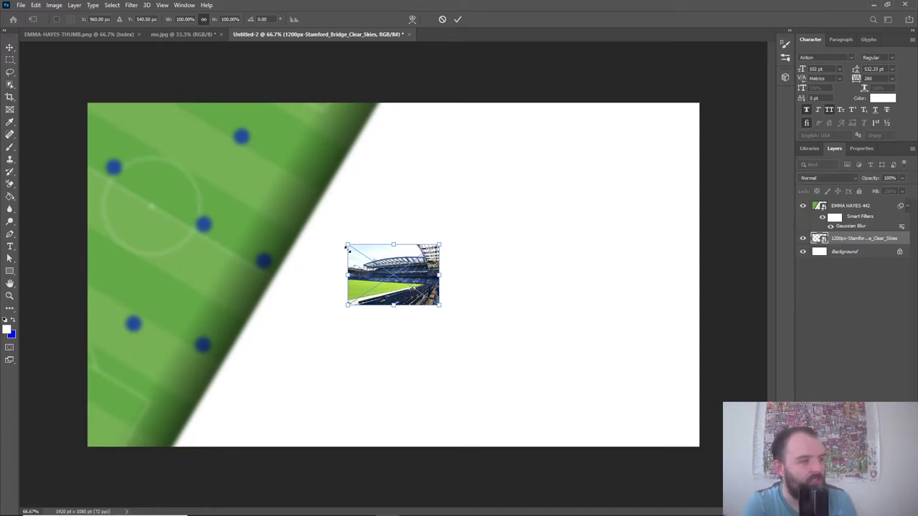
left_click_drag(347, 247, 164, 120)
left_click_drag(149, 115, 35, 76)
left_click_drag(440, 308, 741, 504)
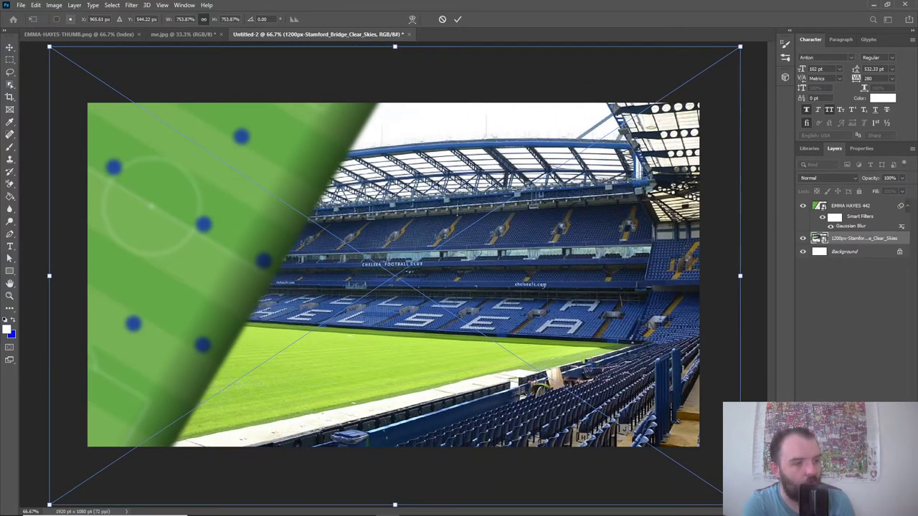
left_click_drag(631, 310, 643, 302)
key("Return")
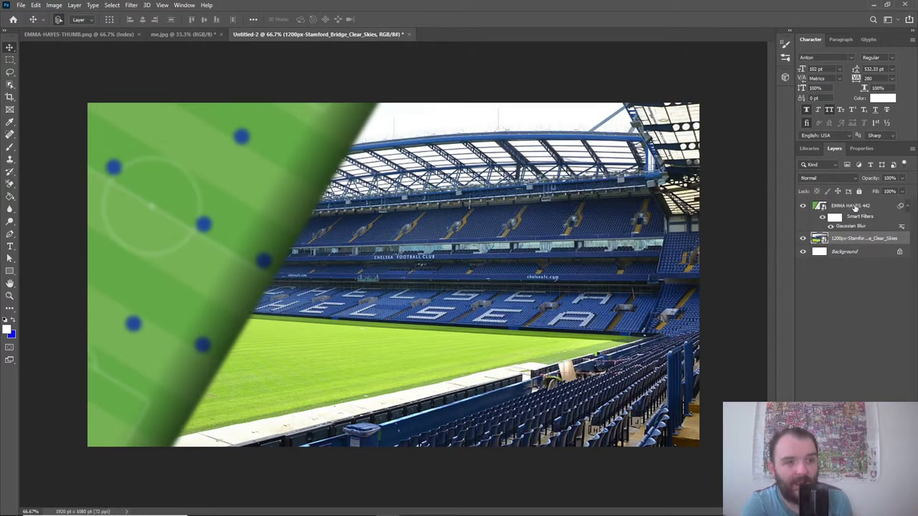
key("ctrl+bracketright")
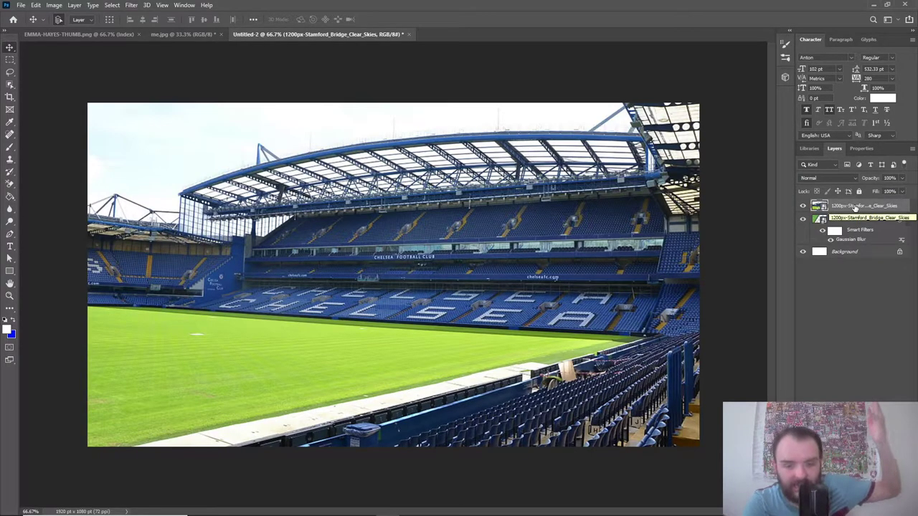
left_click_drag(900, 207, 866, 245)
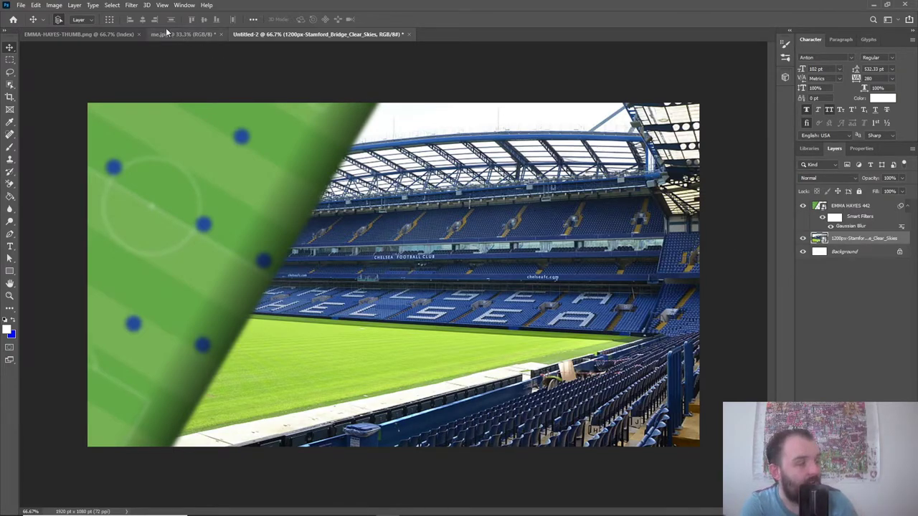
- Blur the stadium photo with a 15.3-pixel Gaussian Blur, then view the reference thumbnail
left_click(132, 6)
mouse_move(215, 114)
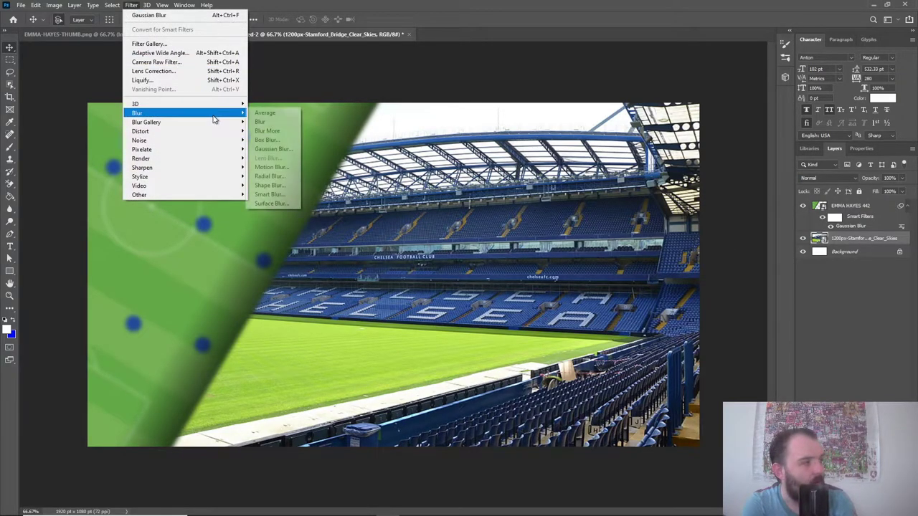
left_click(269, 149)
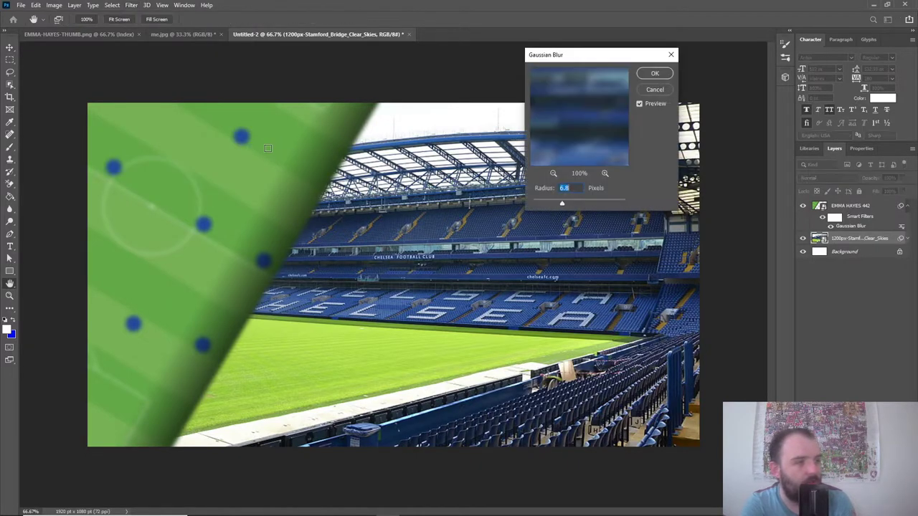
left_click(570, 203)
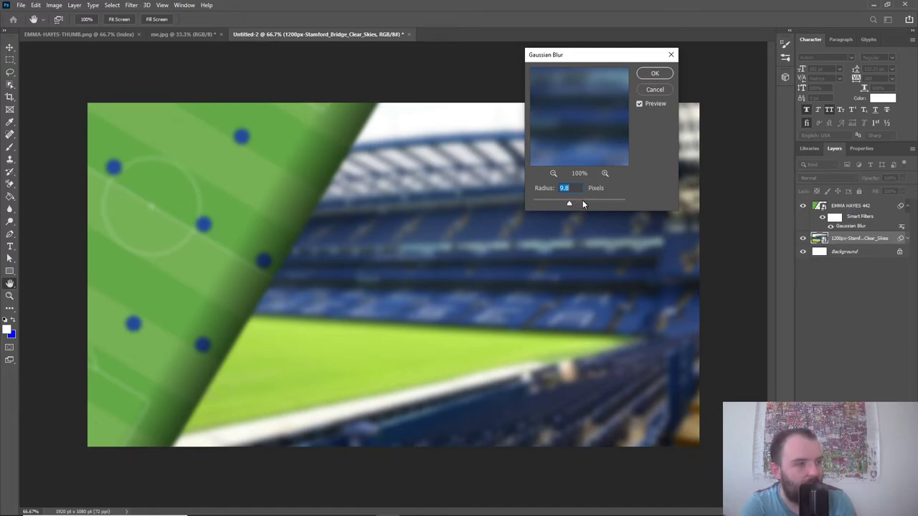
left_click(582, 204)
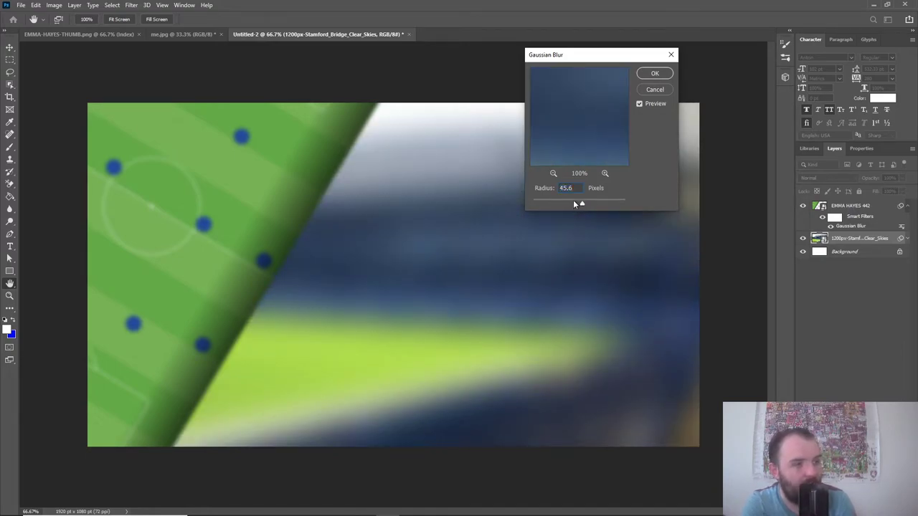
left_click(573, 204)
left_click(570, 203)
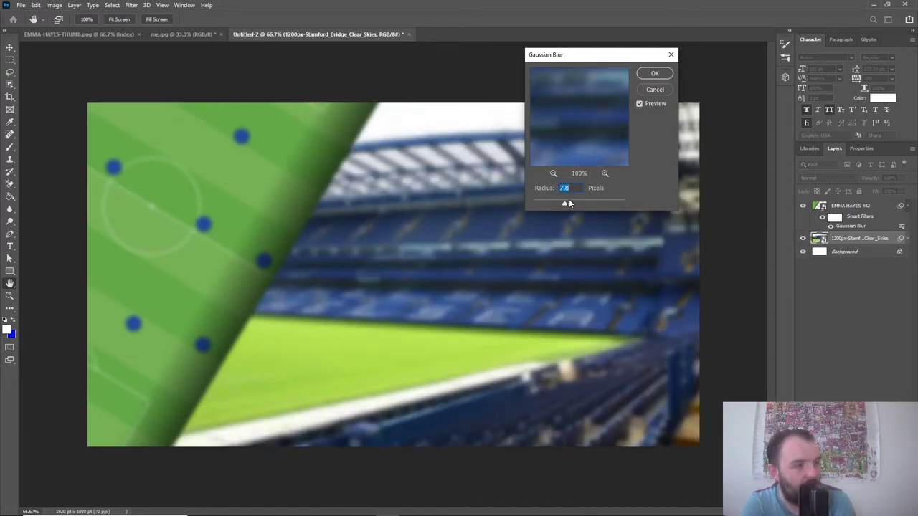
left_click(576, 205)
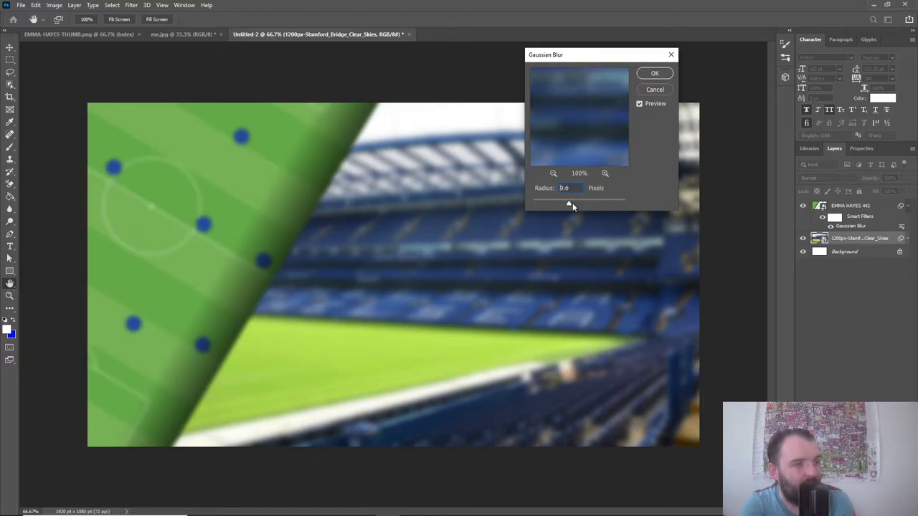
left_click(571, 205)
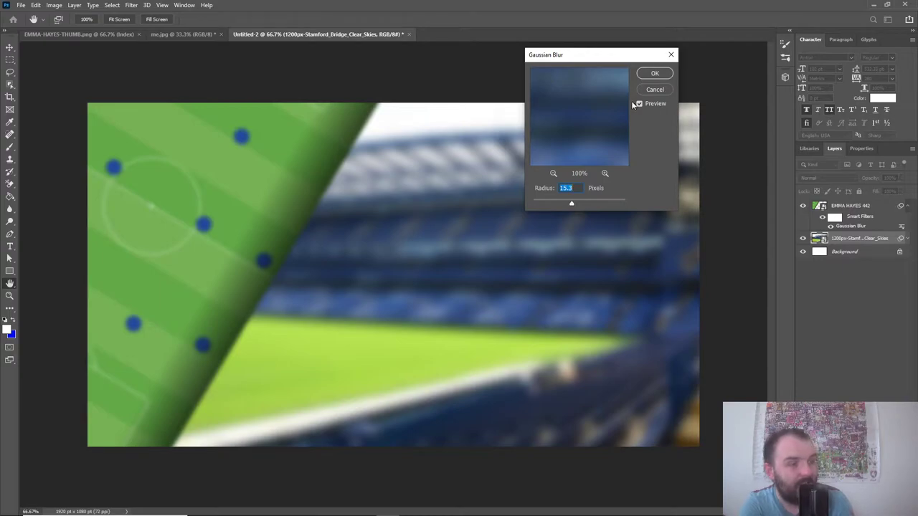
left_click(655, 74)
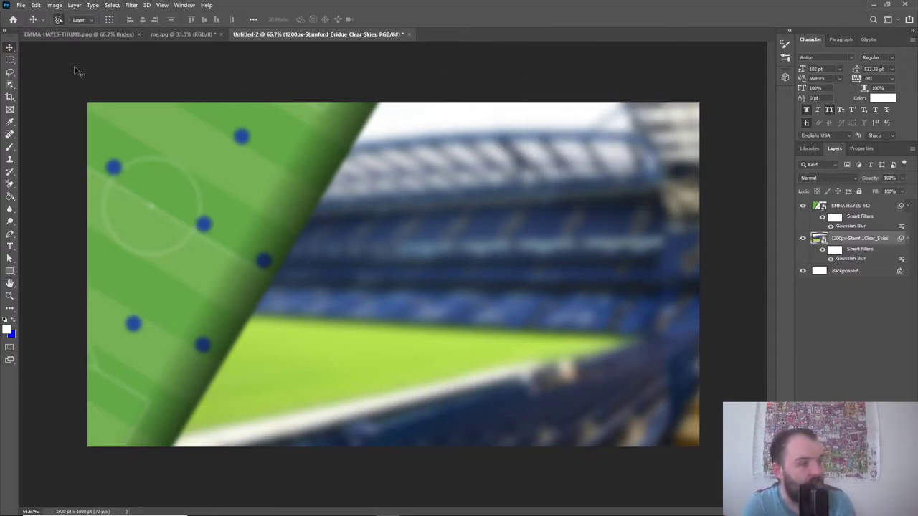
left_click(92, 35)
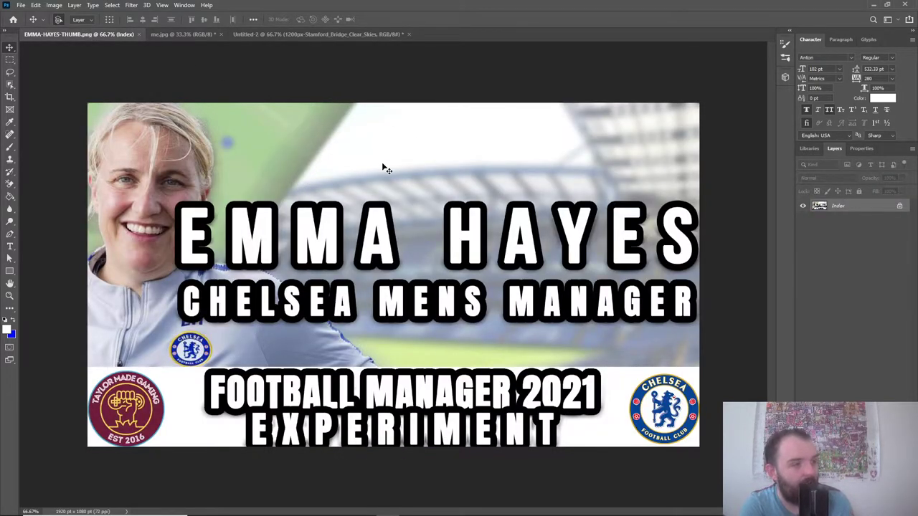
- Move the blurred stadium photo left on Untitled-2, checking it against the reference thumbnail
left_click(278, 34)
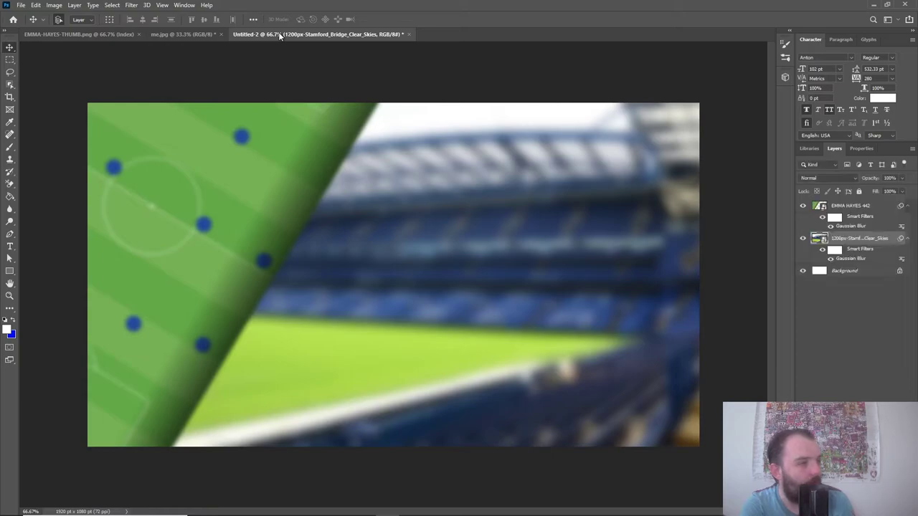
left_click_drag(454, 234, 412, 235)
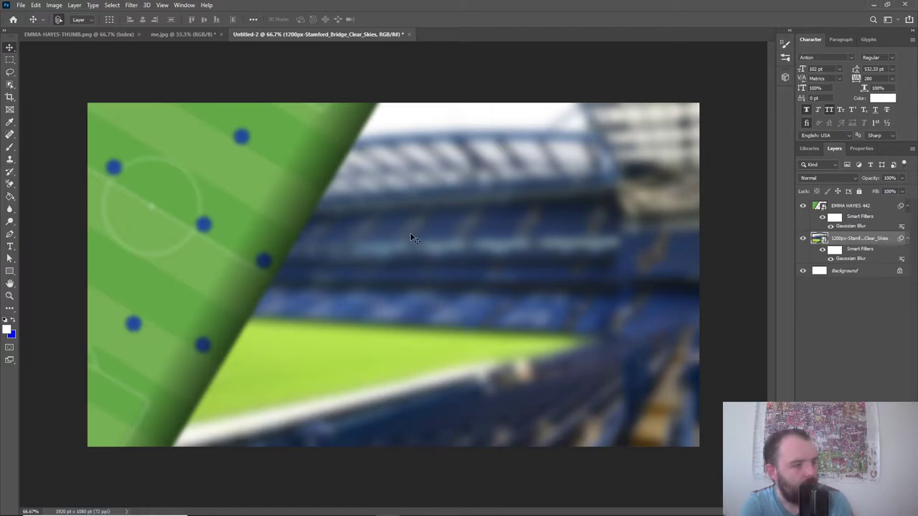
left_click(94, 33)
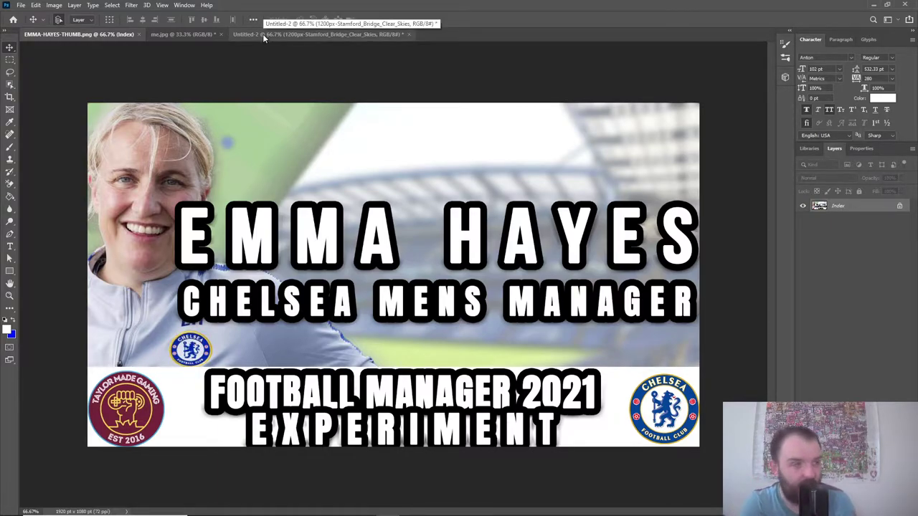
left_click(262, 34)
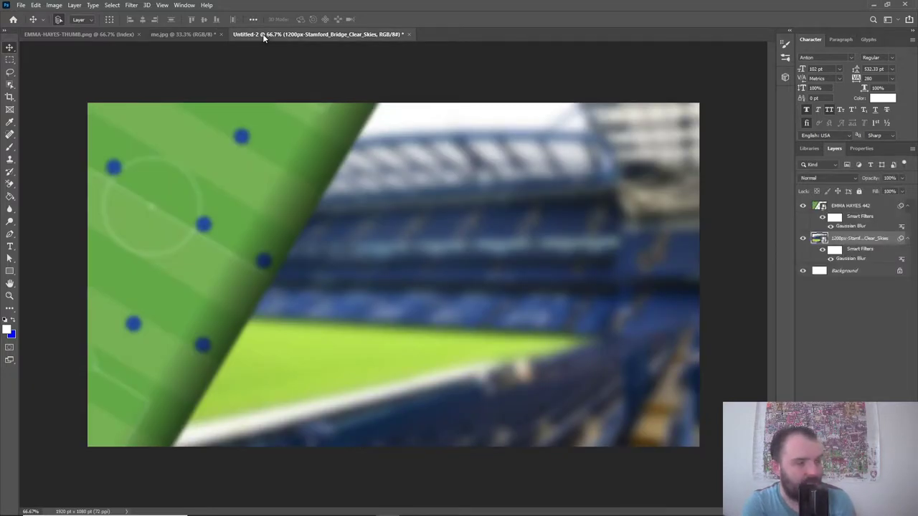
left_click(223, 508)
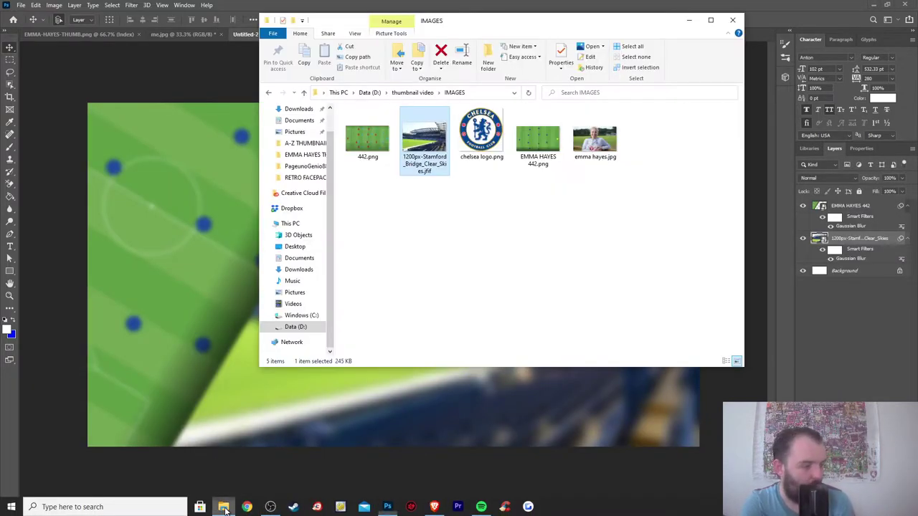
left_click(587, 218)
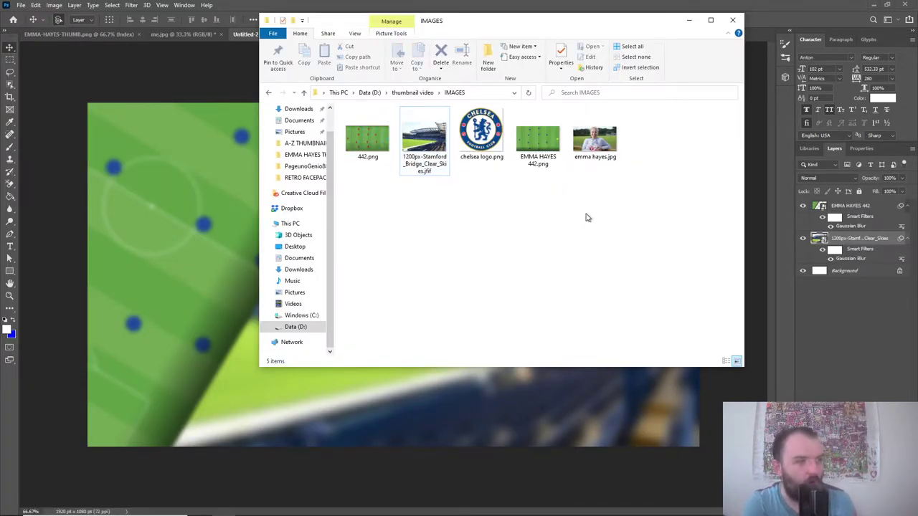
left_click(689, 22)
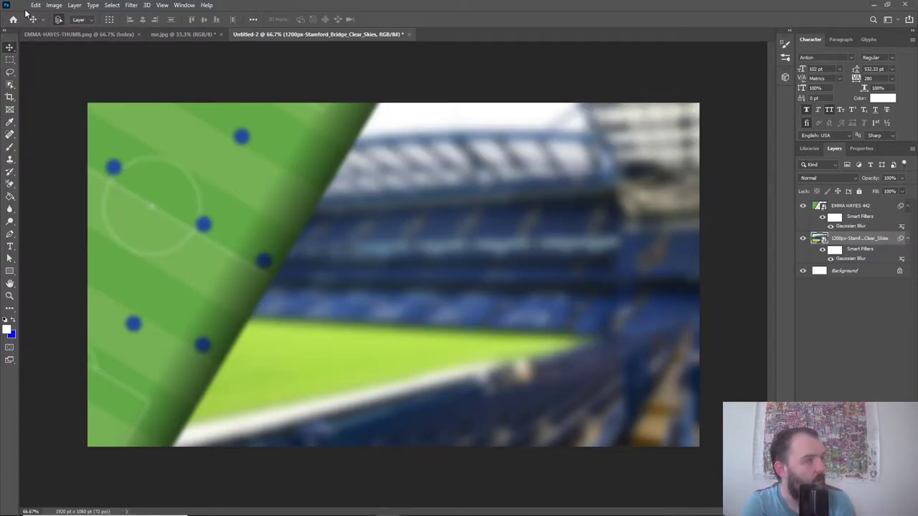
left_click(21, 5)
left_click(28, 24)
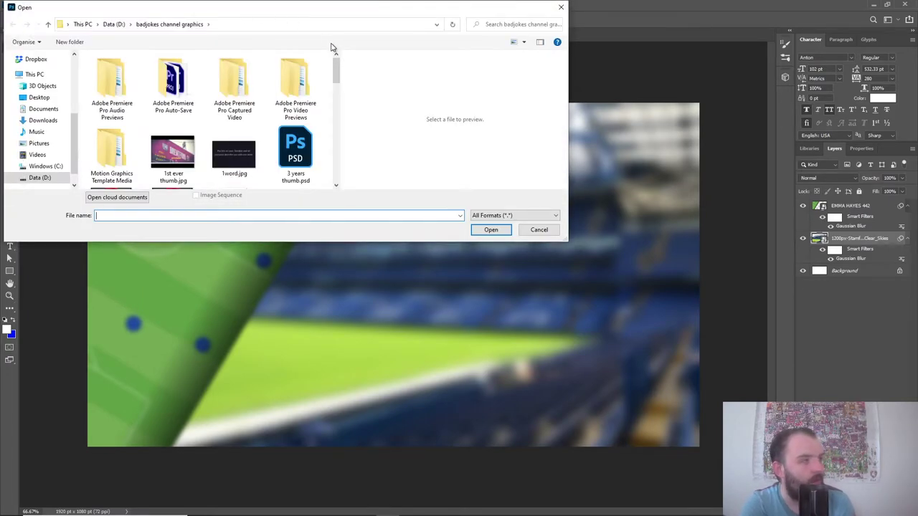
scroll(301, 71, "down", 5)
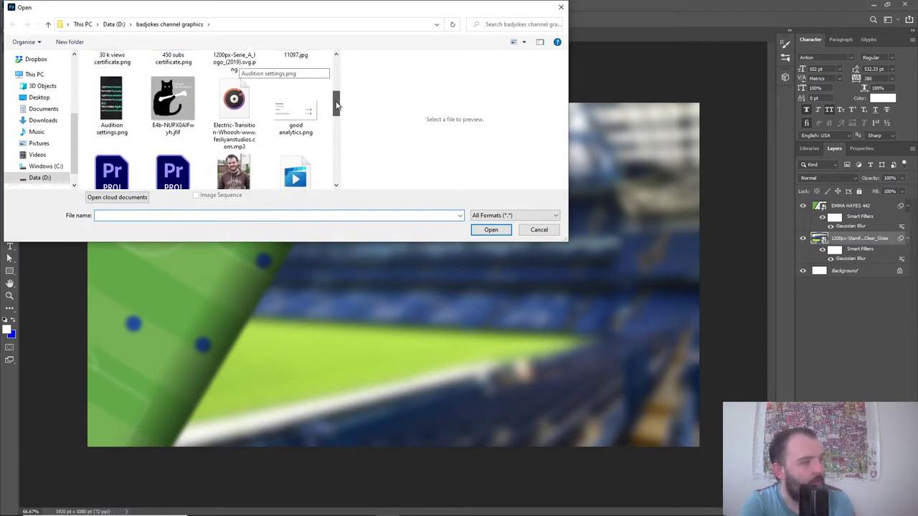
left_click(106, 26)
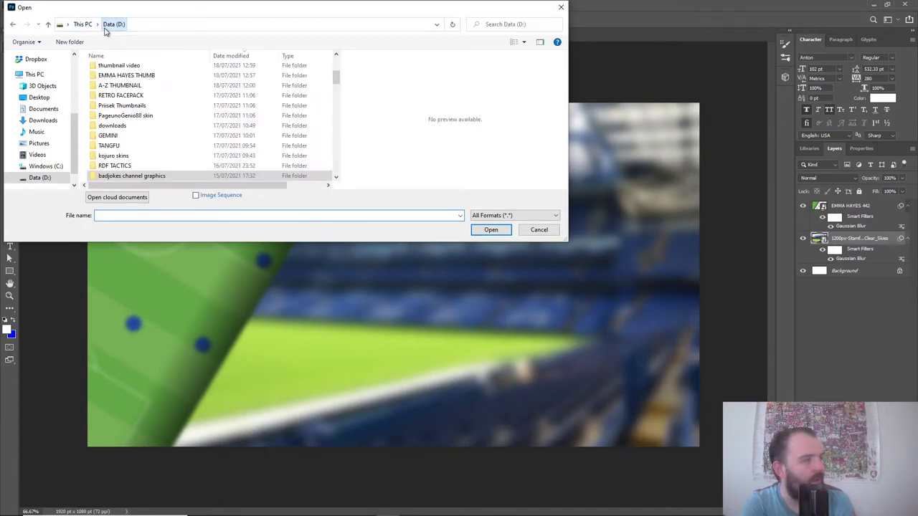
left_click_drag(335, 79, 335, 67)
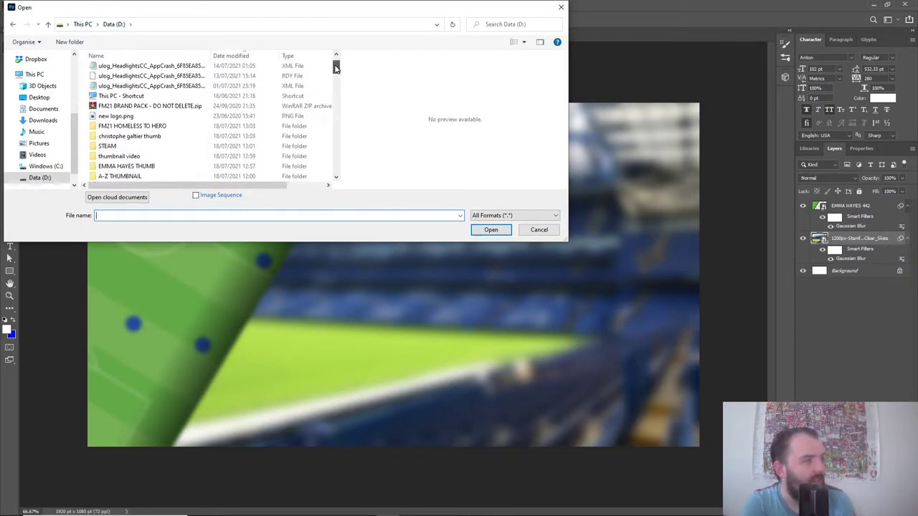
double_click(133, 156)
double_click(112, 80)
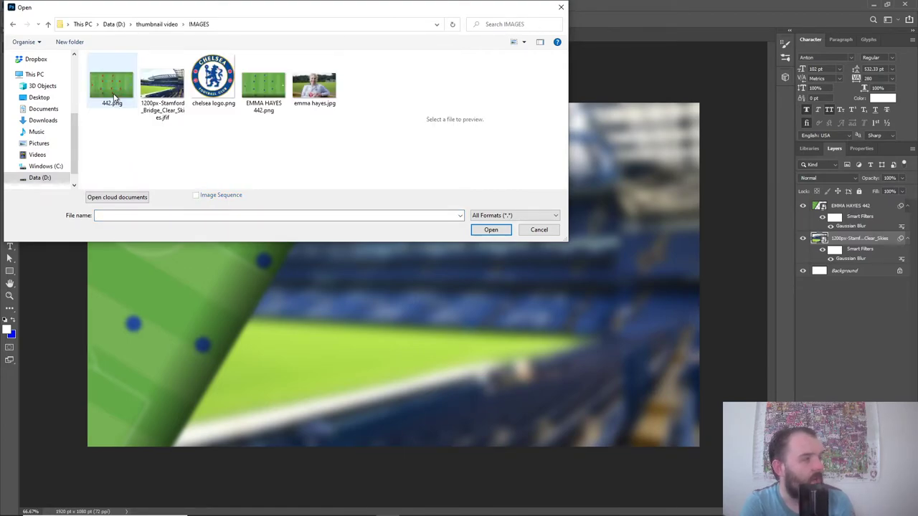
left_click(313, 101)
double_click(314, 101)
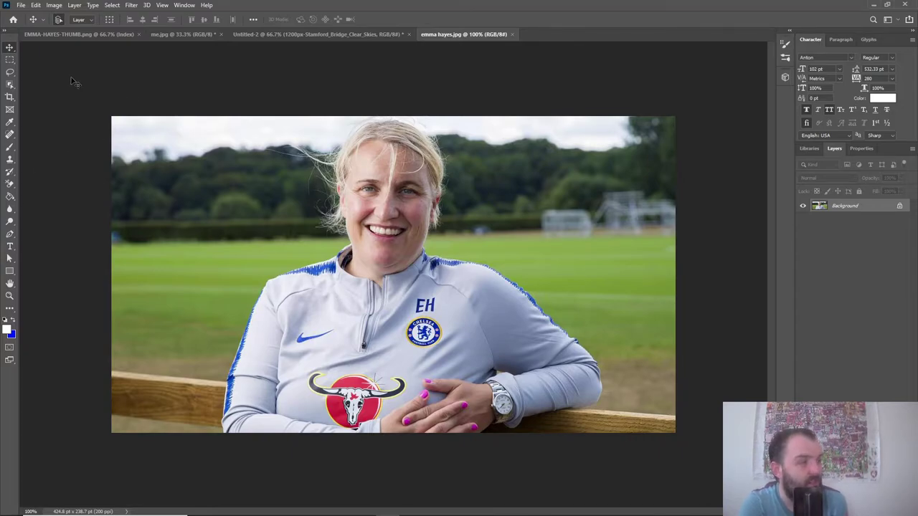
- Select the coach with Select Subject, then drag the selected pixels up and left with Move
left_click(10, 86)
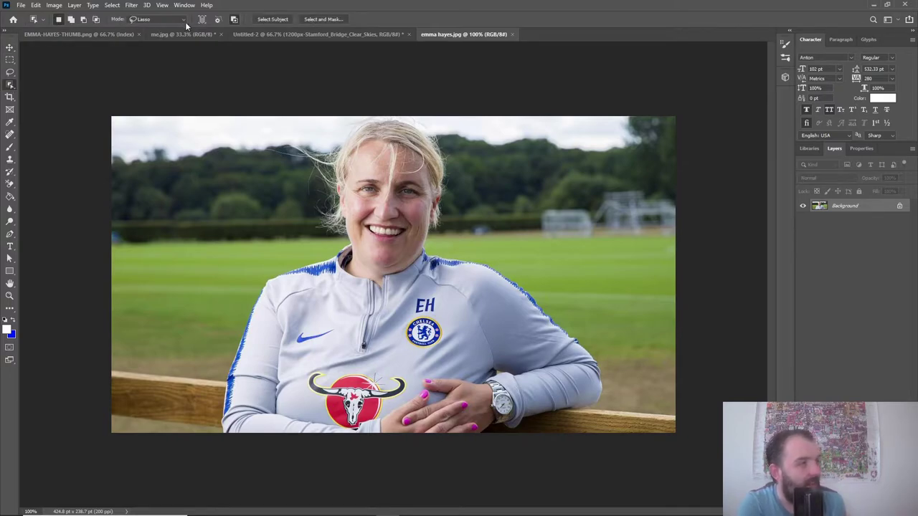
left_click(280, 21)
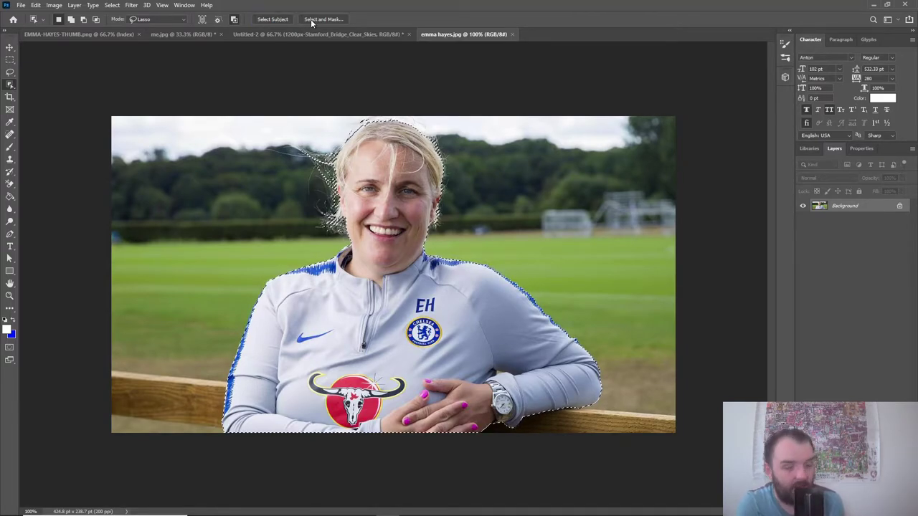
key("ctrl+plus")
key("ctrl+plus")
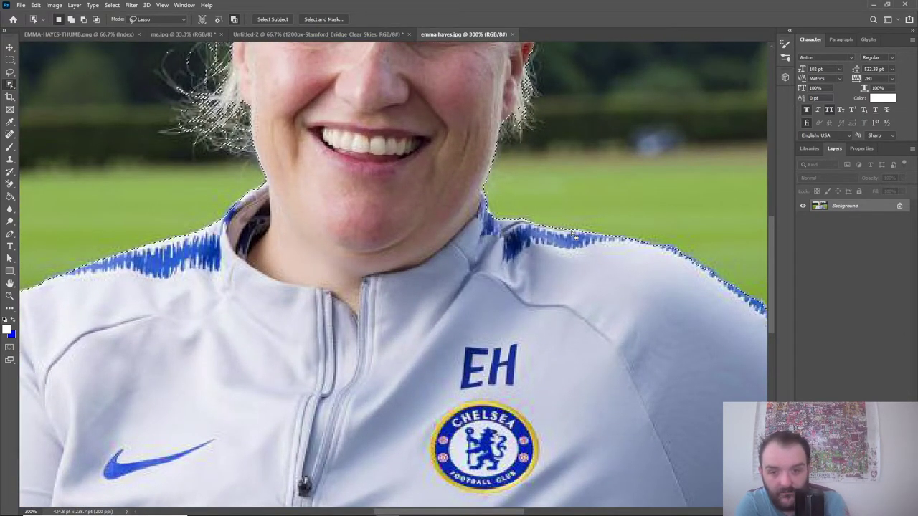
key("ctrl+minus")
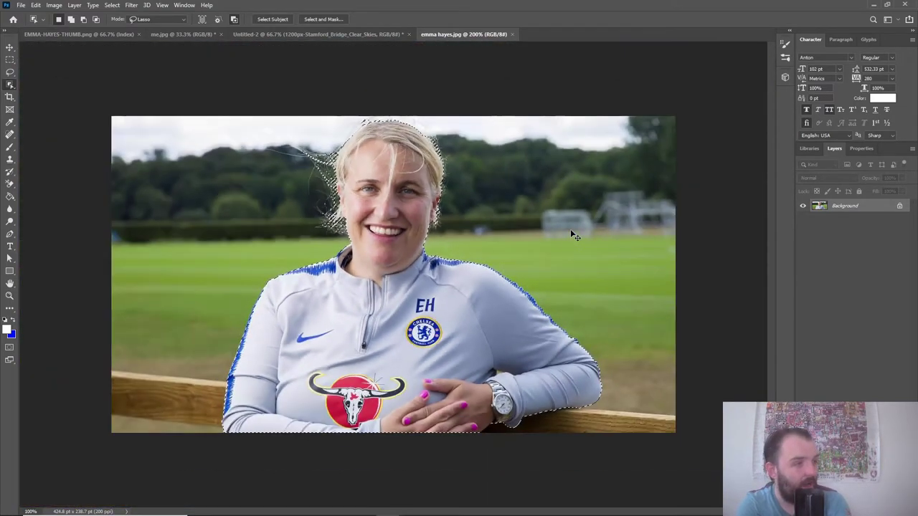
left_click(9, 48)
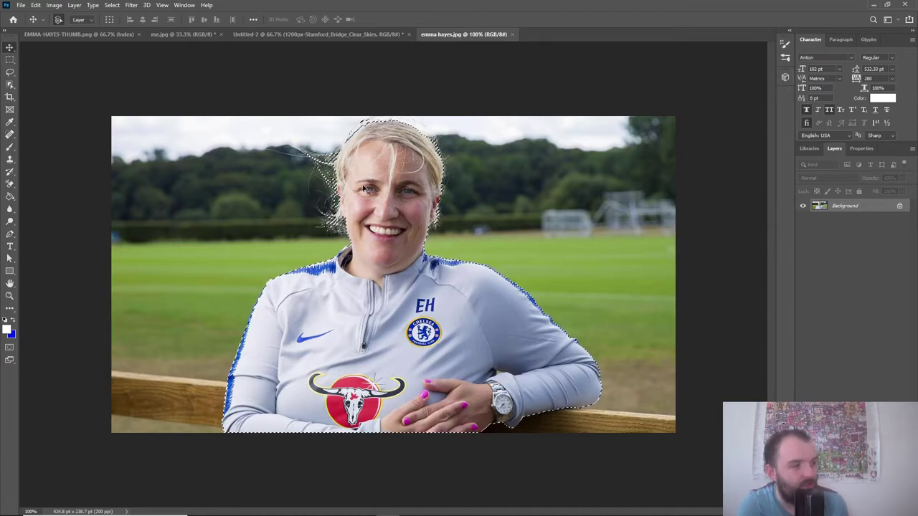
left_click_drag(393, 208, 264, 33)
- Drag the selected Emma cut-out into the stadium composition, enlarge it and place it left
left_click(305, 36)
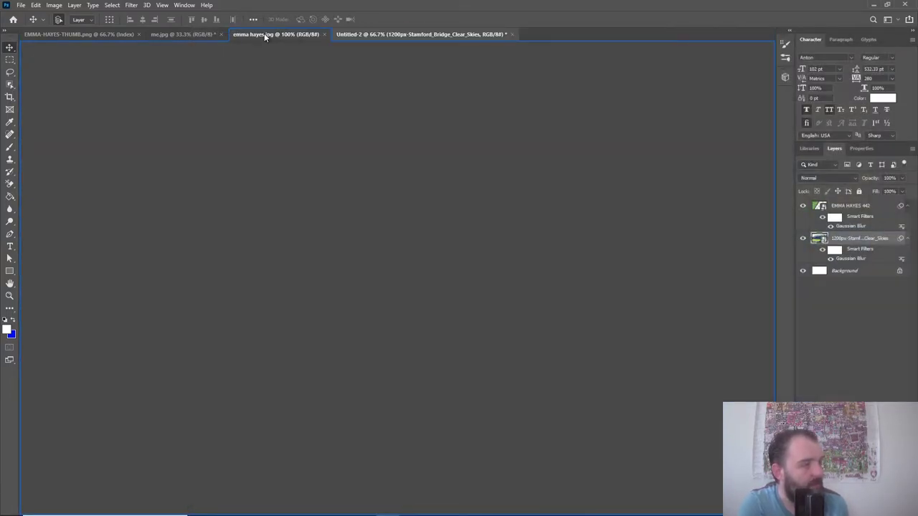
left_click(281, 35)
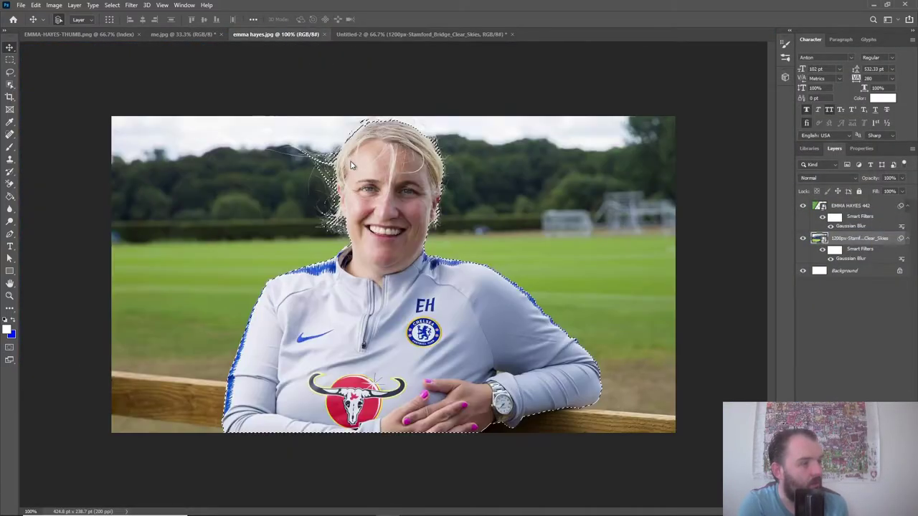
left_click_drag(392, 143, 405, 232)
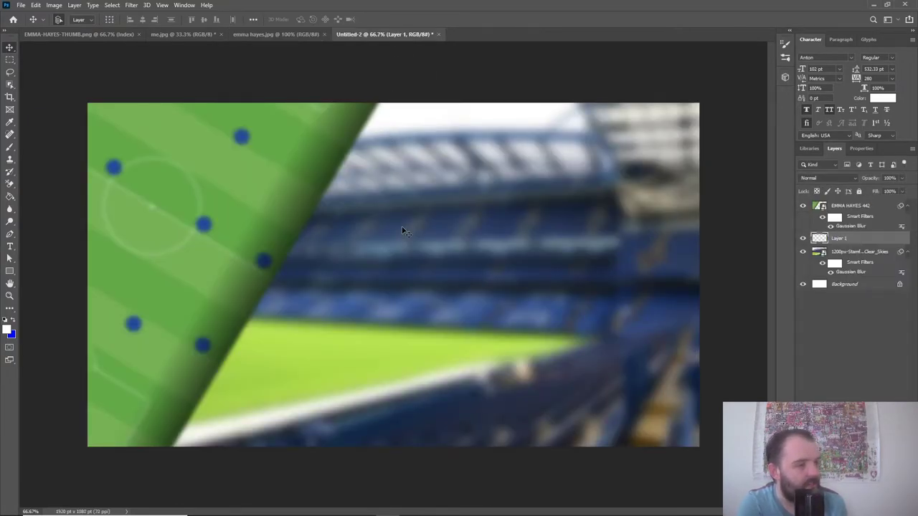
key("ctrl+t")
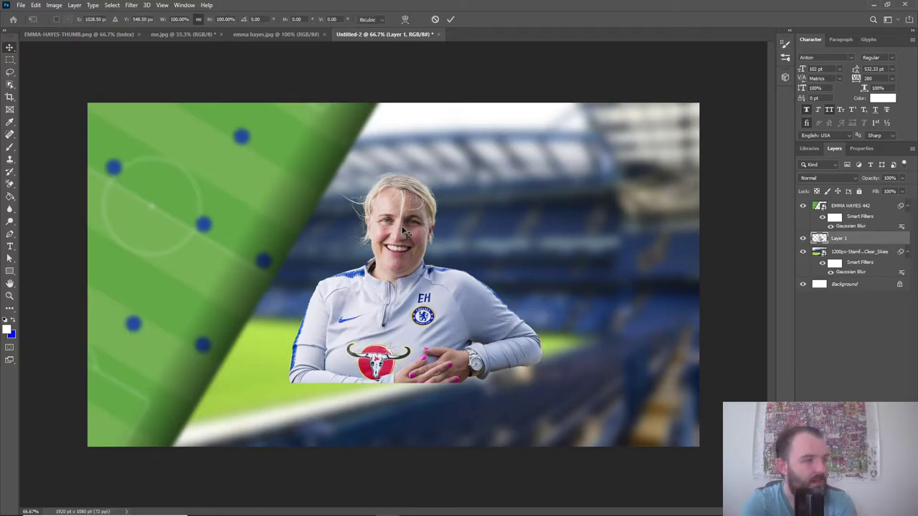
left_click_drag(542, 385, 658, 480)
left_click_drag(312, 288, 137, 292)
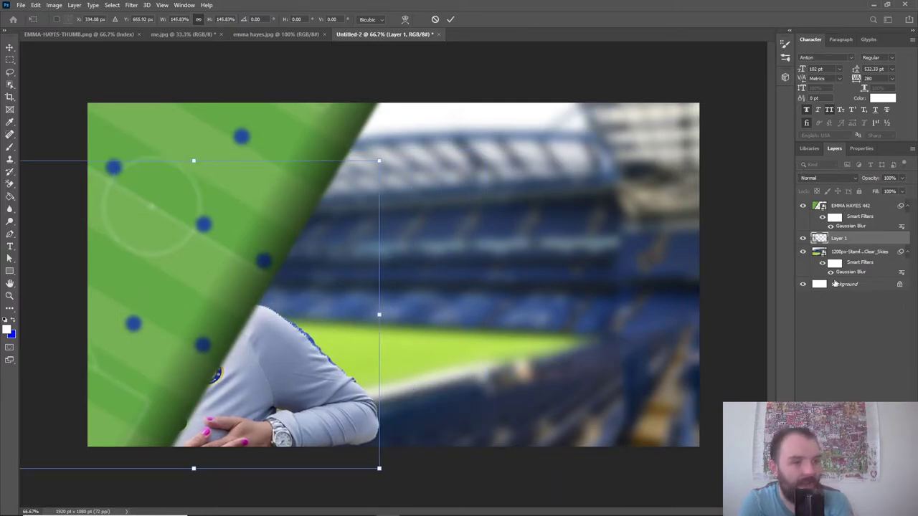
key("Return")
- Move the cut-out layer to the top, then enlarge it slightly and shift it right
left_click_drag(863, 246, 863, 212)
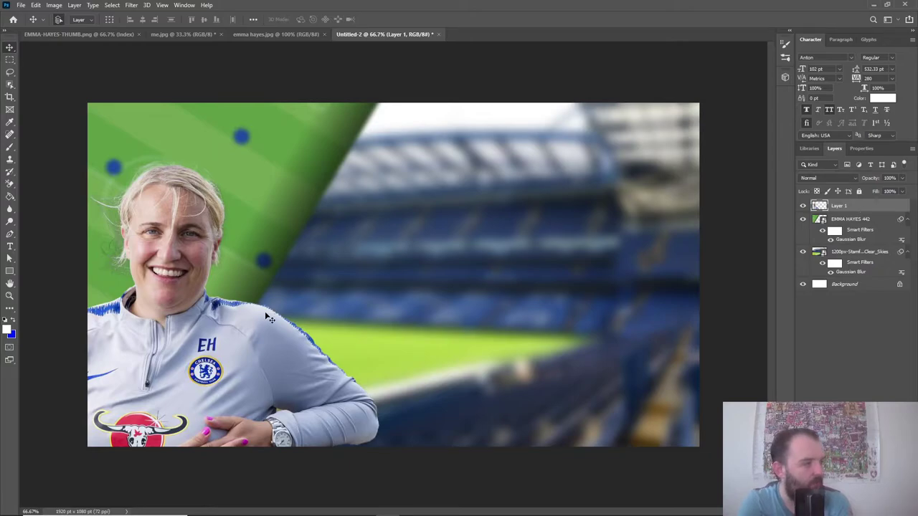
left_click(272, 35)
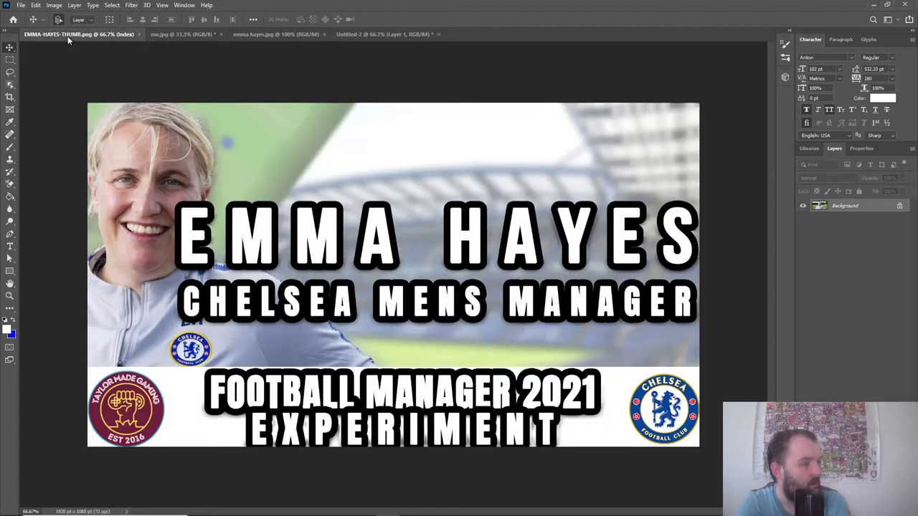
left_click(68, 36)
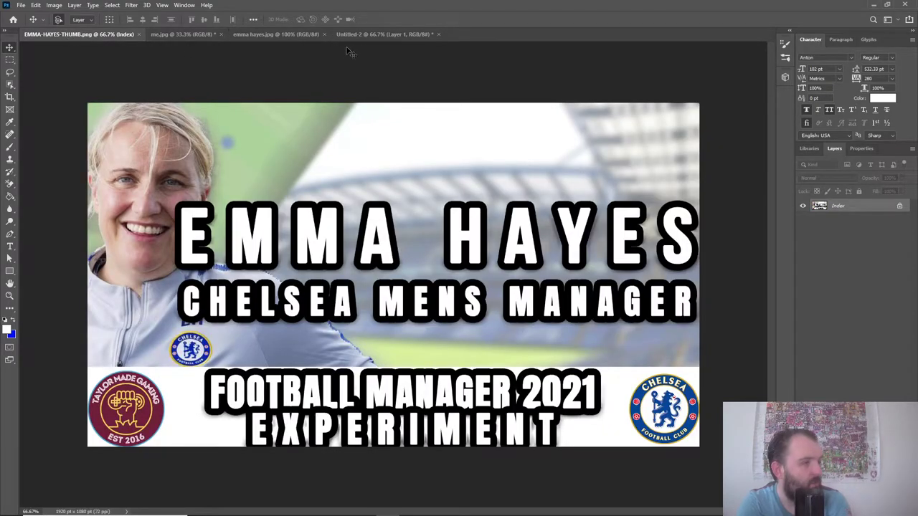
left_click(367, 37)
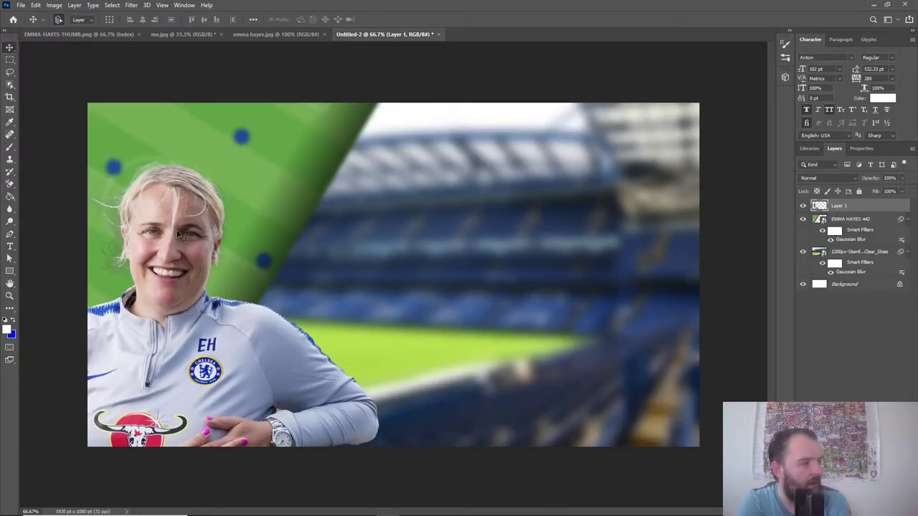
key("ctrl+t")
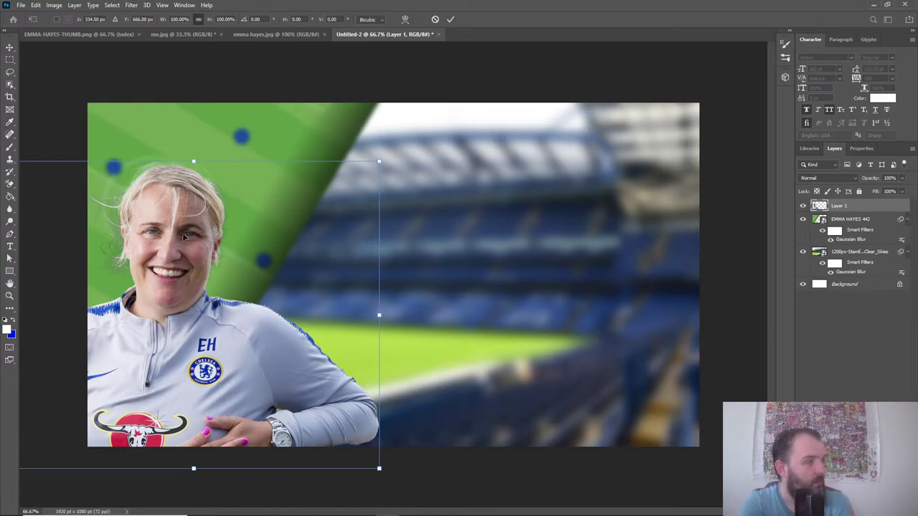
left_click_drag(194, 162, 194, 103)
left_click_drag(162, 213, 178, 204)
key("Return")
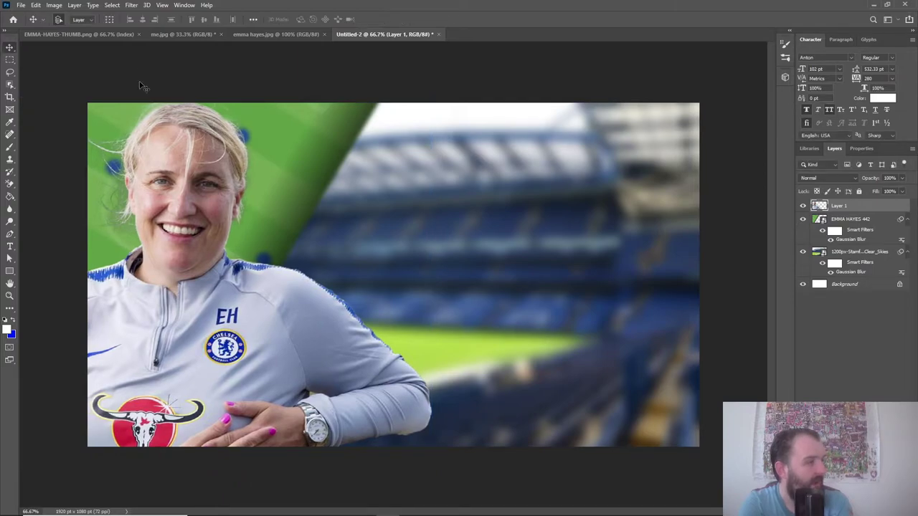
- Compare with the reference thumbnail and close the original emma hayes.jpg photo
left_click(121, 38)
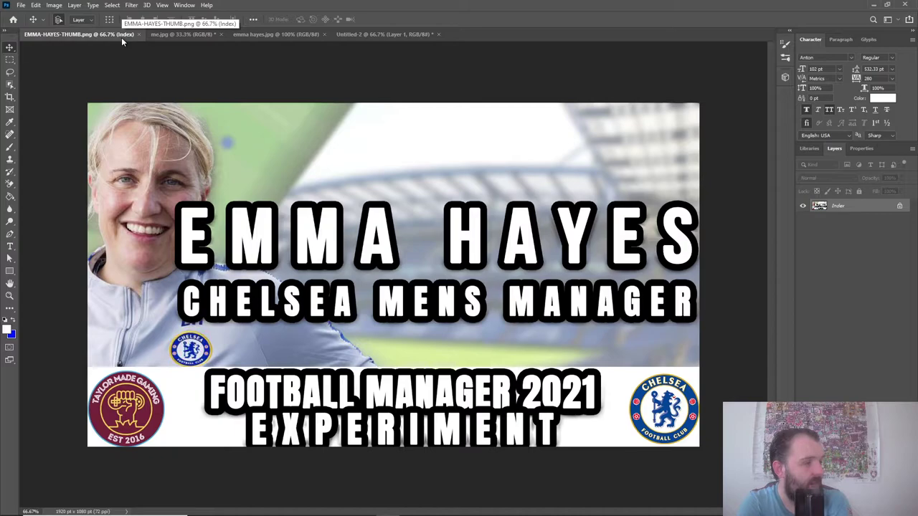
left_click(360, 35)
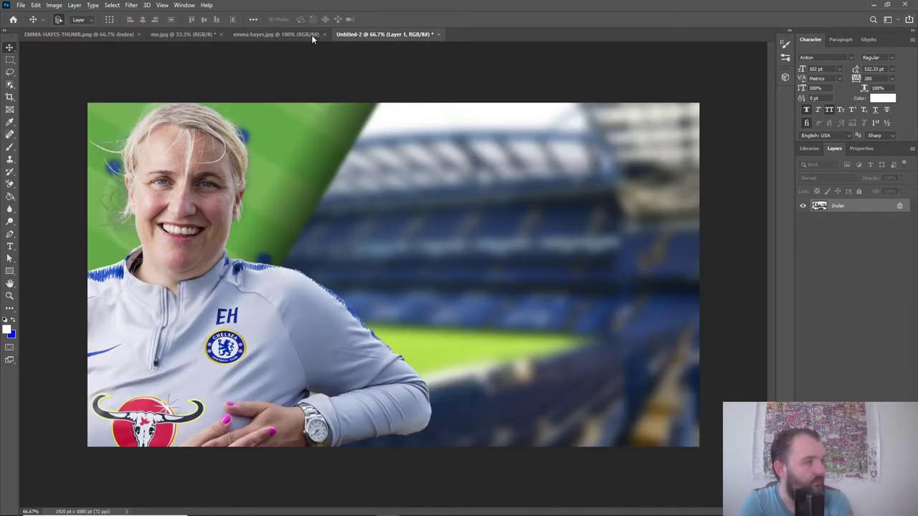
left_click(296, 35)
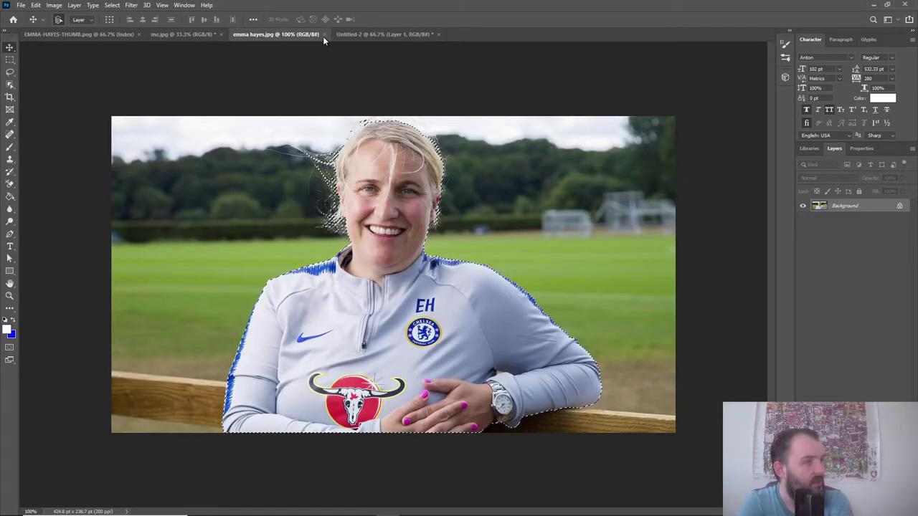
left_click(324, 34)
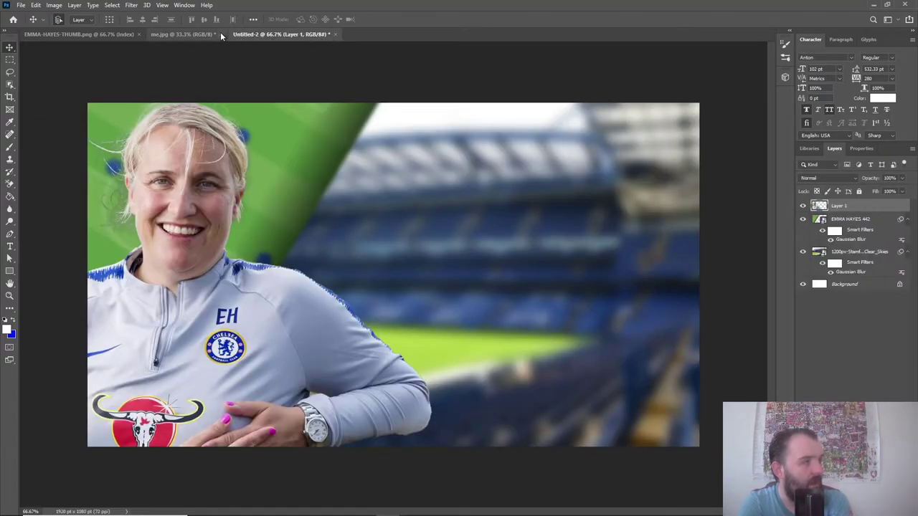
- Close me.jpg without saving, check EMMA-HAYES-THUMB.png, then return to Untitled-2
left_click(221, 34)
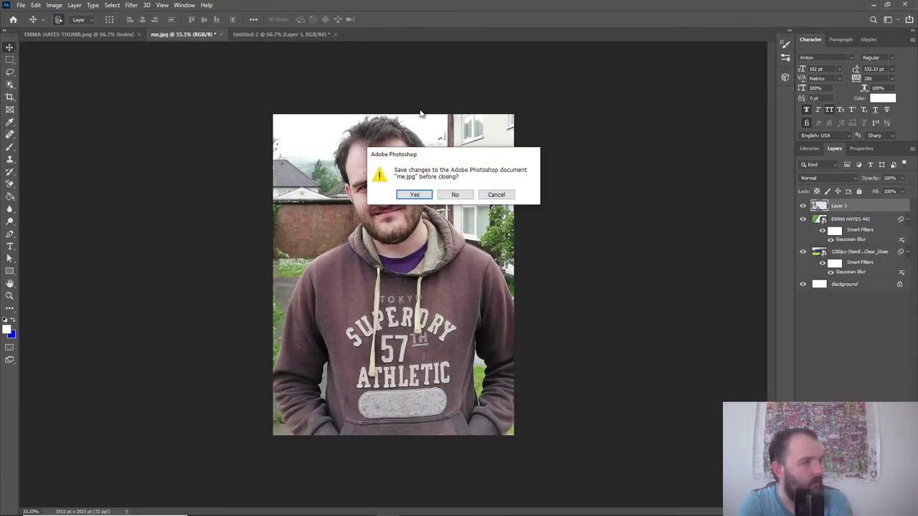
left_click(455, 194)
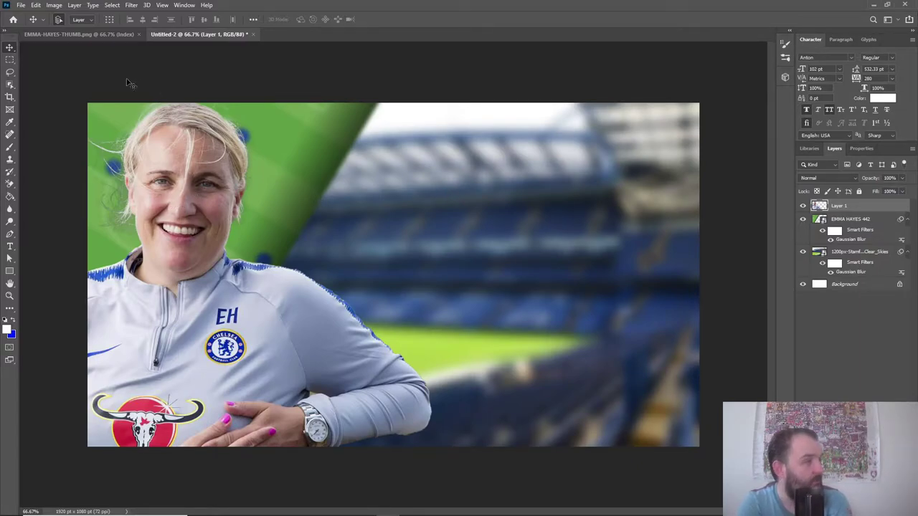
left_click(103, 33)
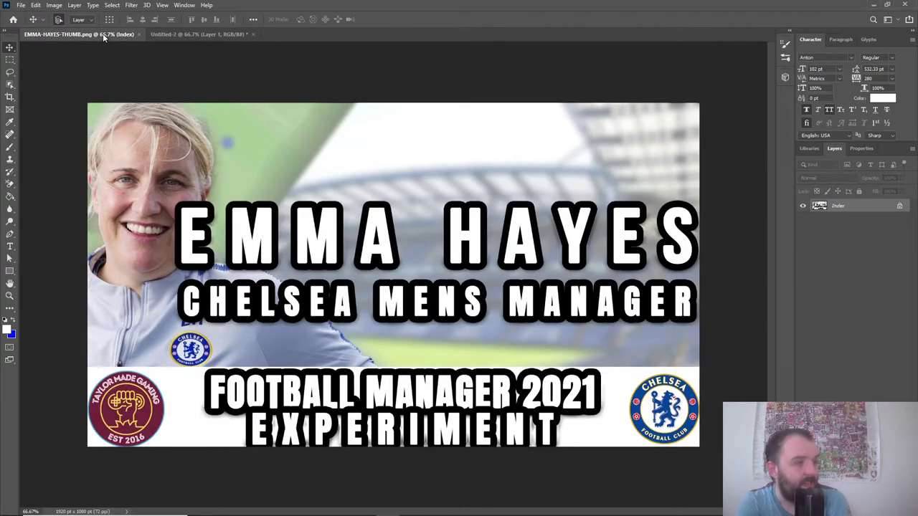
left_click(224, 35)
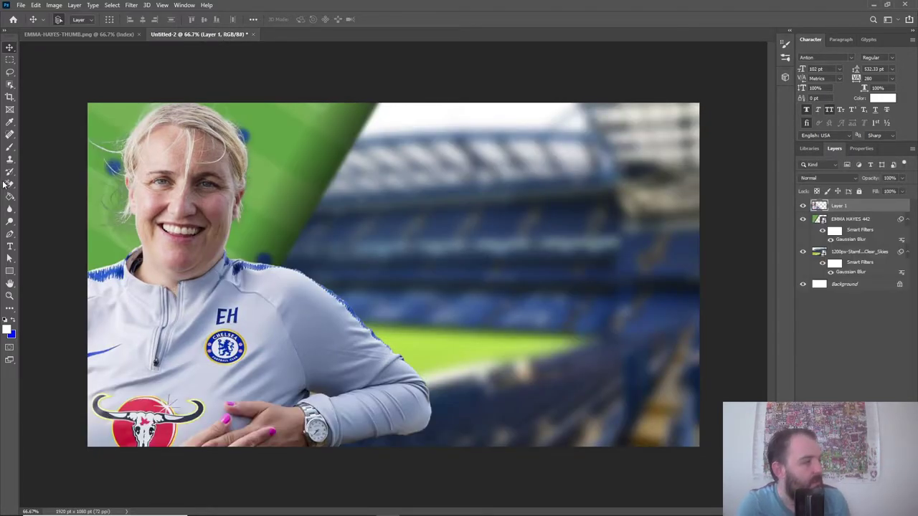
- Add a text layer reading 'EMMA HAYES', fixing the mistyped last letter
left_click(10, 248)
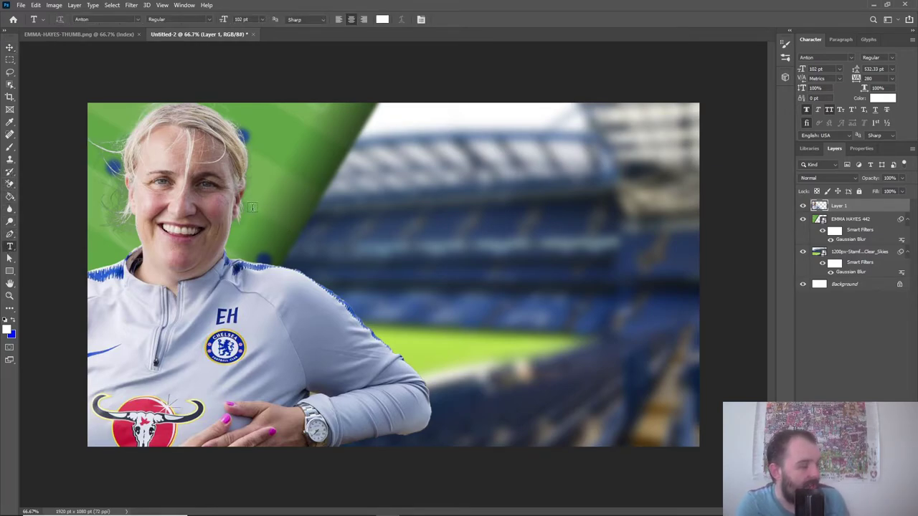
left_click(277, 203)
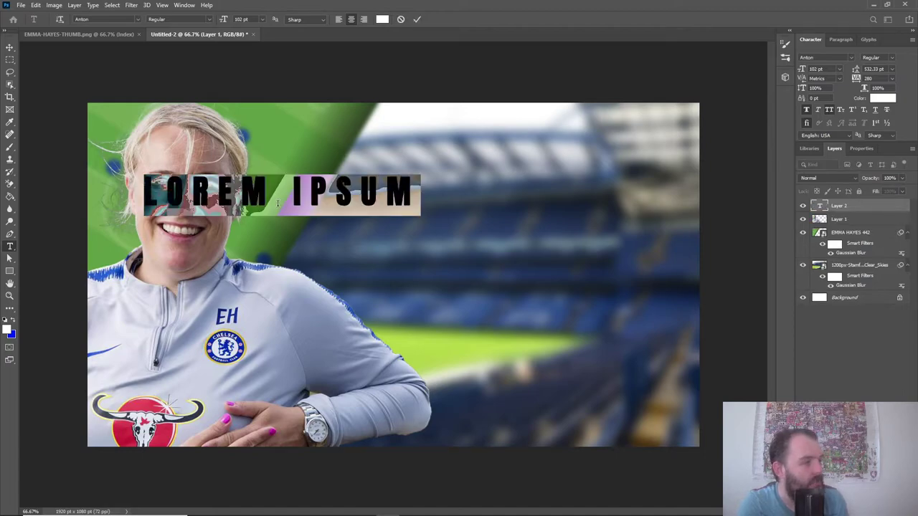
type("EMM")
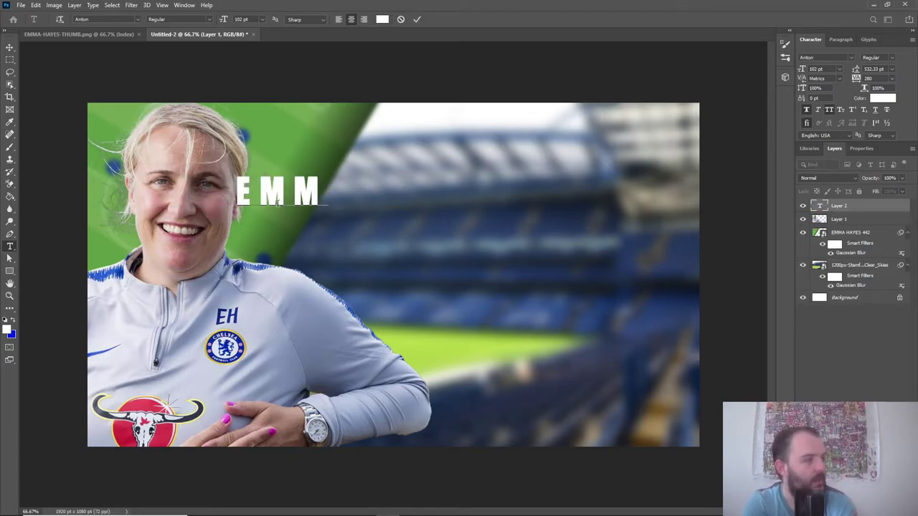
type("A ")
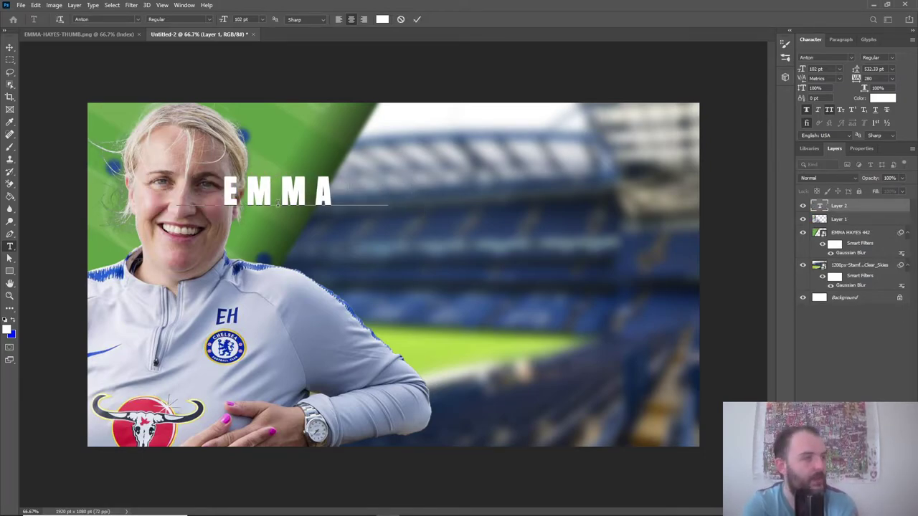
type("HAYEA")
key("BackSpace")
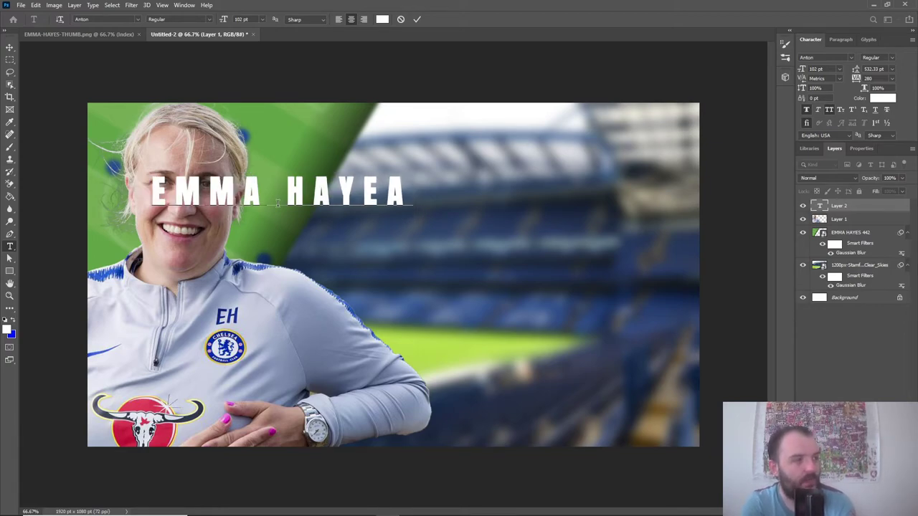
key("BackSpace")
type("S")
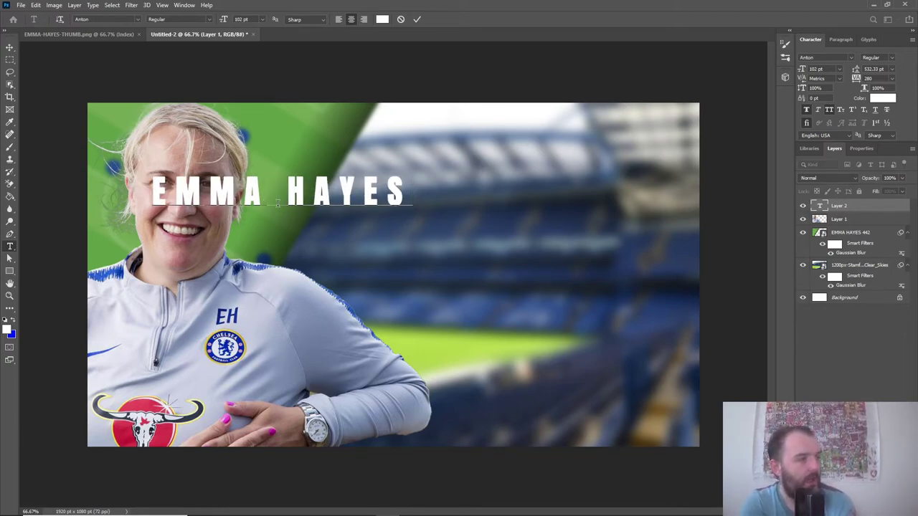
left_click(10, 47)
- Position the EMMA HAYES title to the right of Emma and set its size to 192 pt
left_click_drag(403, 202, 495, 222)
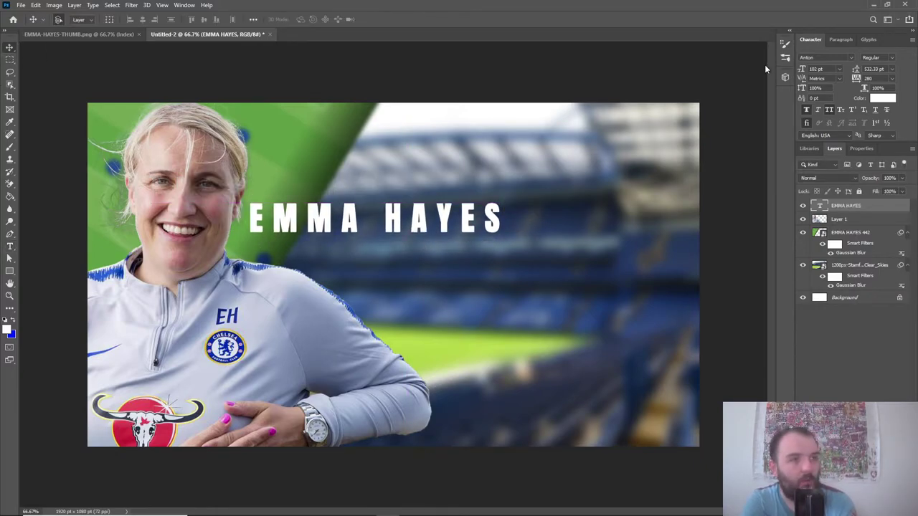
type("210")
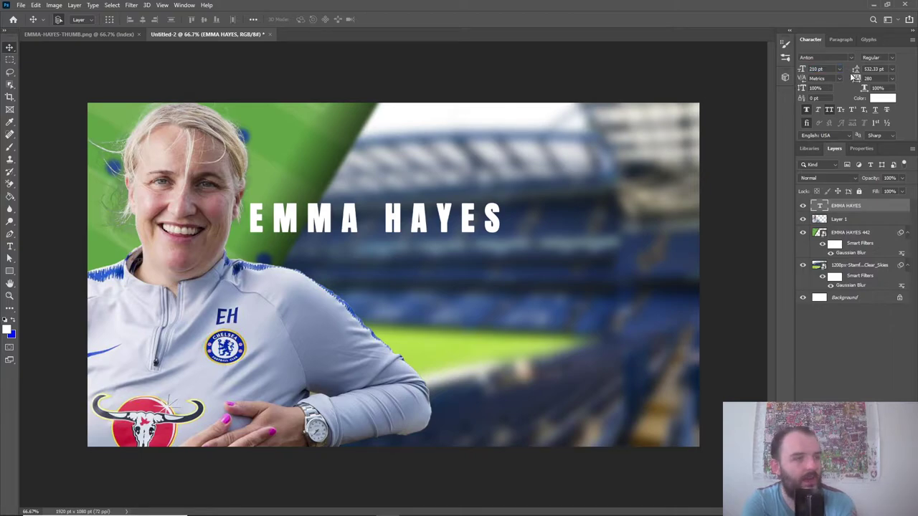
key("Return")
left_click_drag(518, 206, 602, 217)
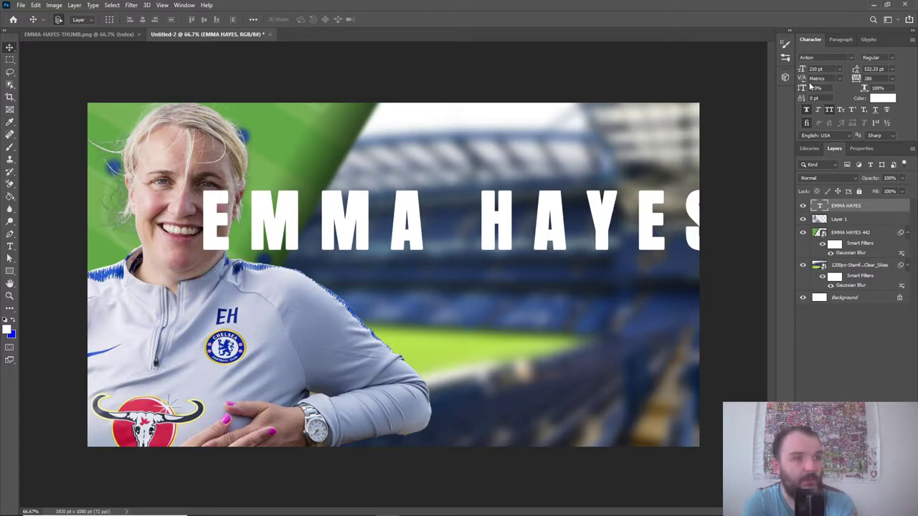
left_click(801, 70)
key("Down")
key("Down")
key("Down")
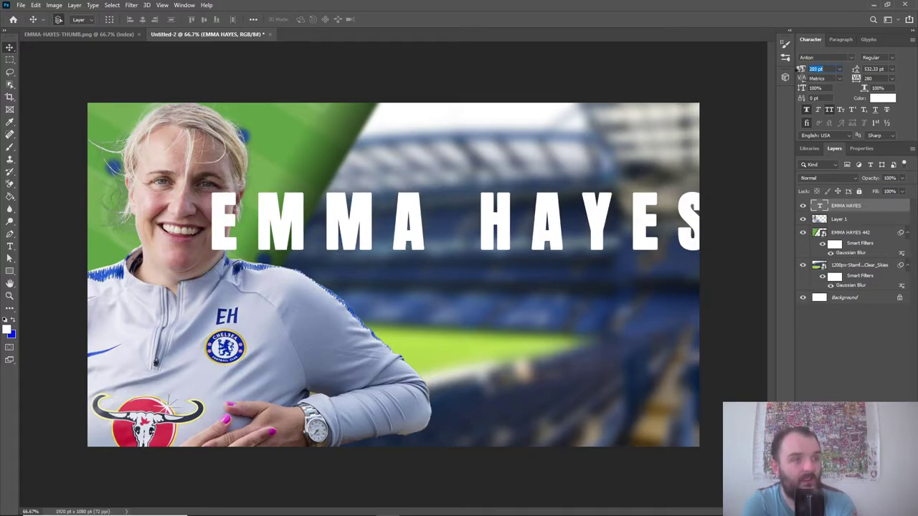
key("Down")
key("Down")
key("Down")
key("Return")
double_click(411, 231)
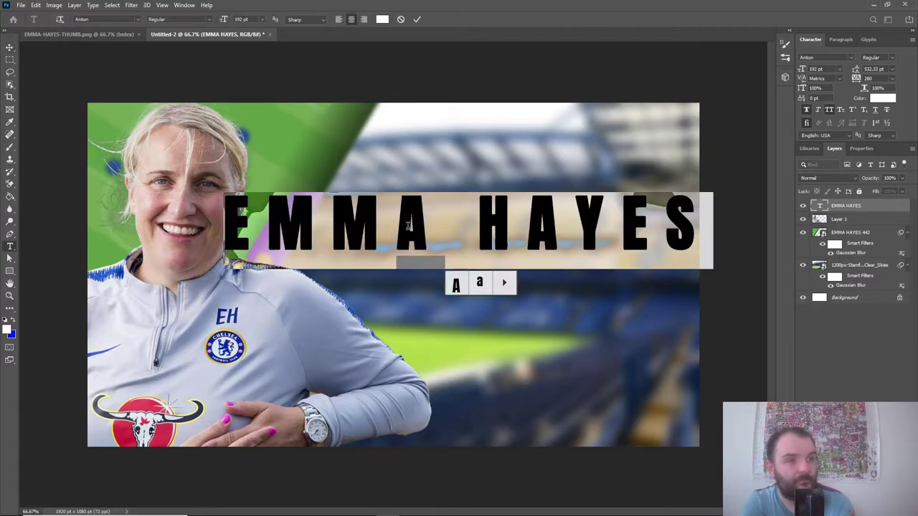
left_click(866, 206)
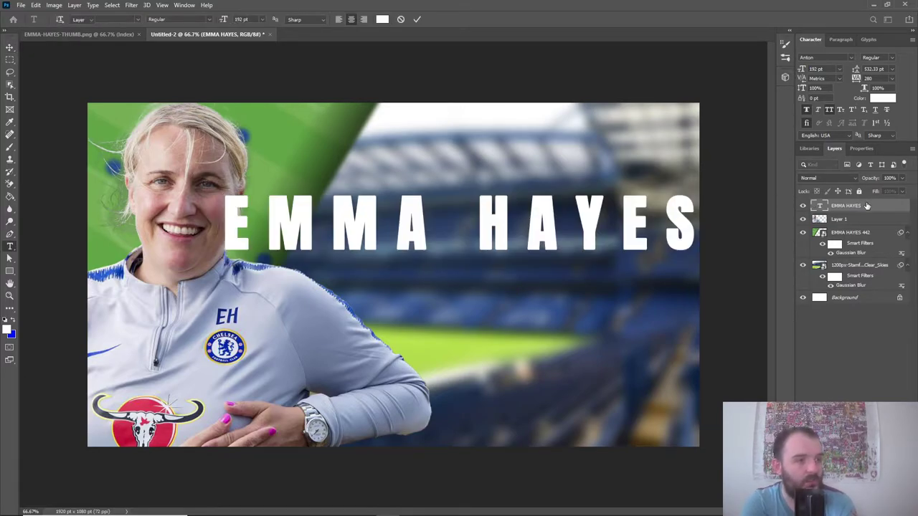
- Apply a black-outlined preset style with drop shadow to the EMMA HAYES title, nudged left
key("v")
right_click(867, 205)
left_click(806, 90)
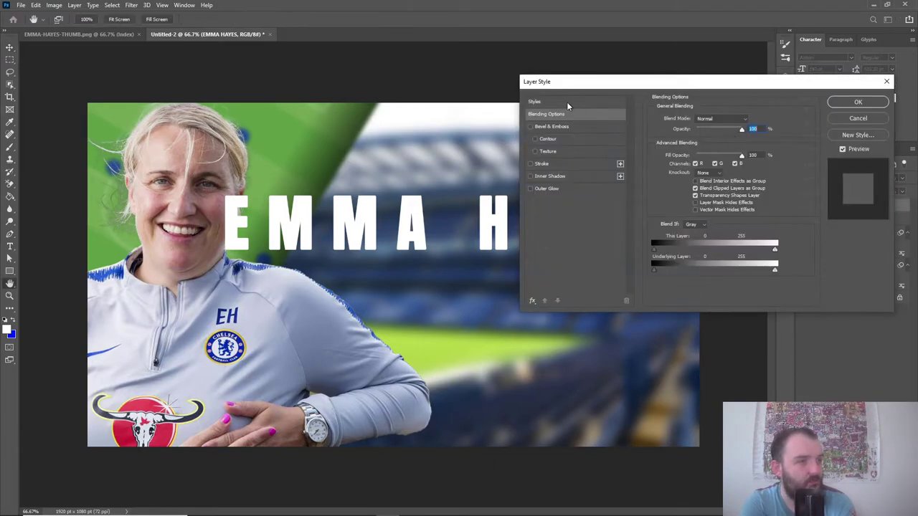
left_click(561, 102)
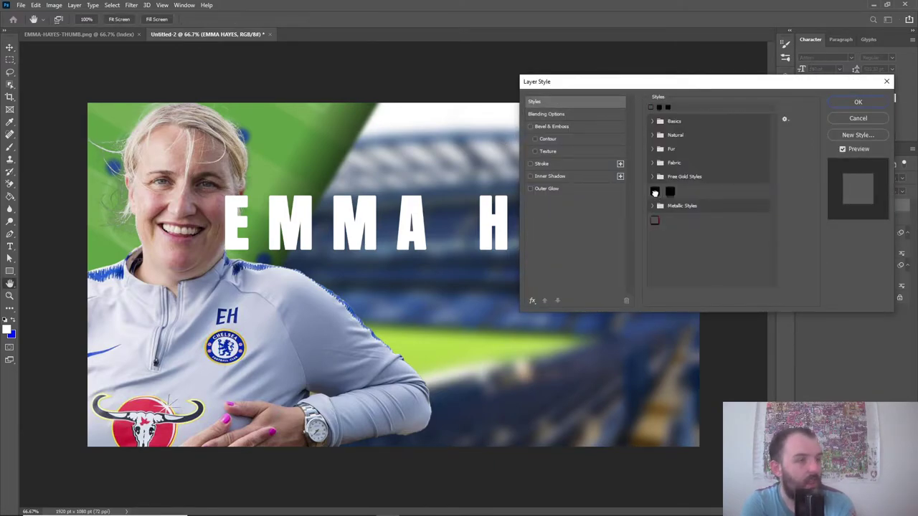
left_click(655, 191)
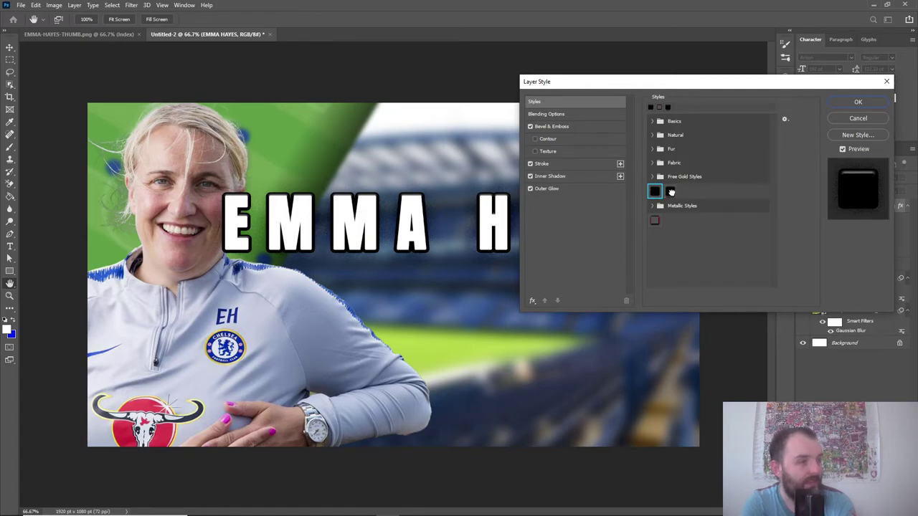
left_click(672, 193)
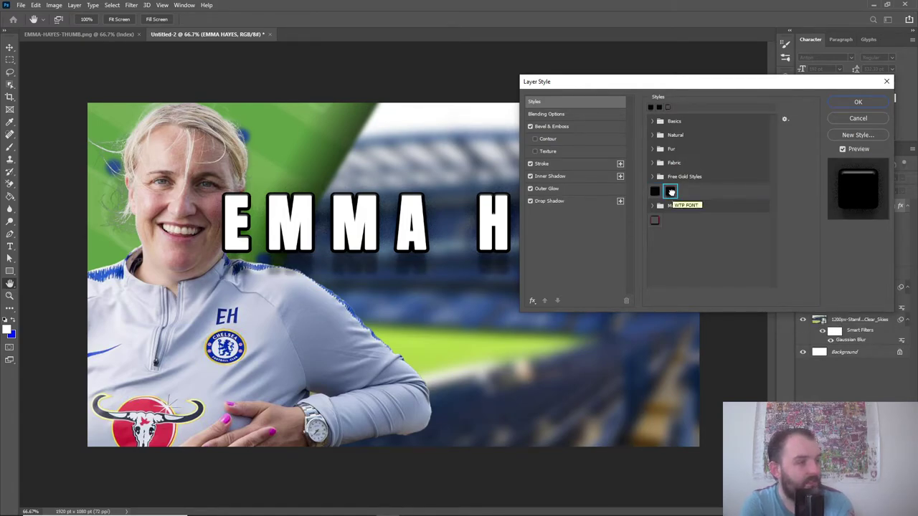
left_click(858, 103)
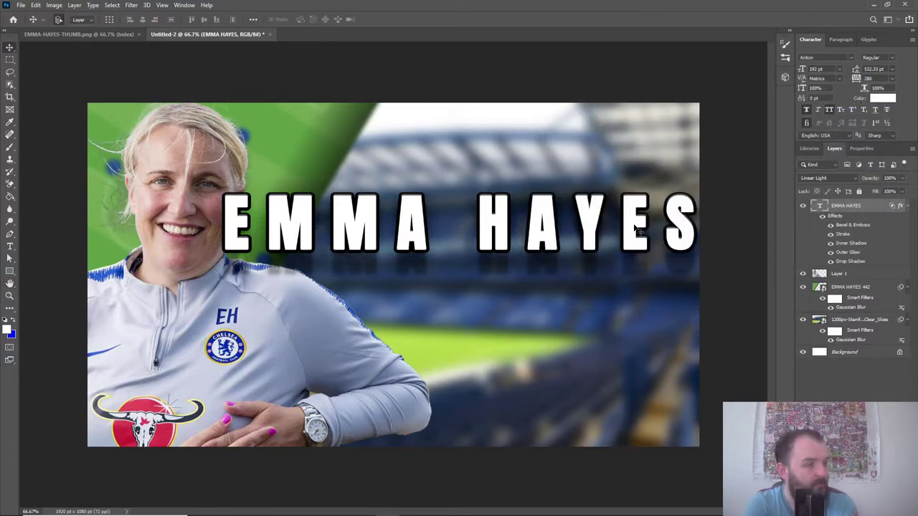
left_click_drag(632, 228, 628, 228)
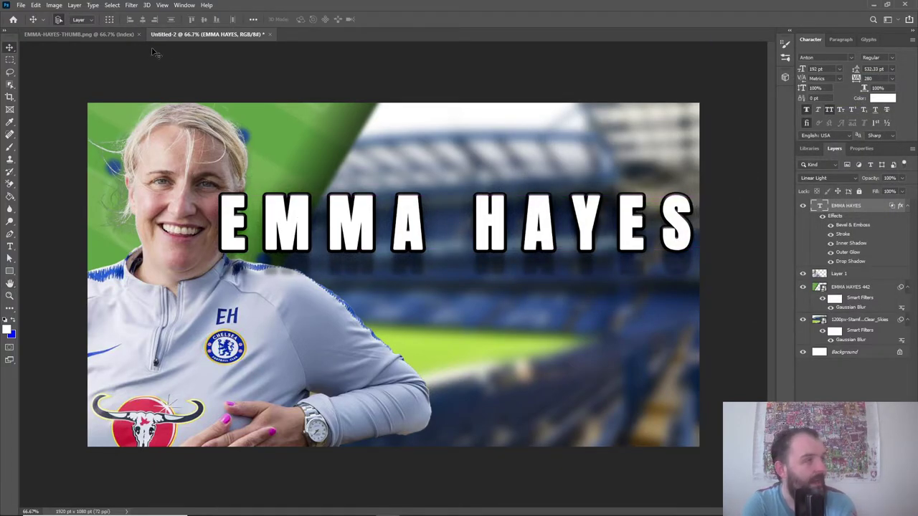
- Thicken the title's black stroke to 24 px in Layer Style
left_click(114, 34)
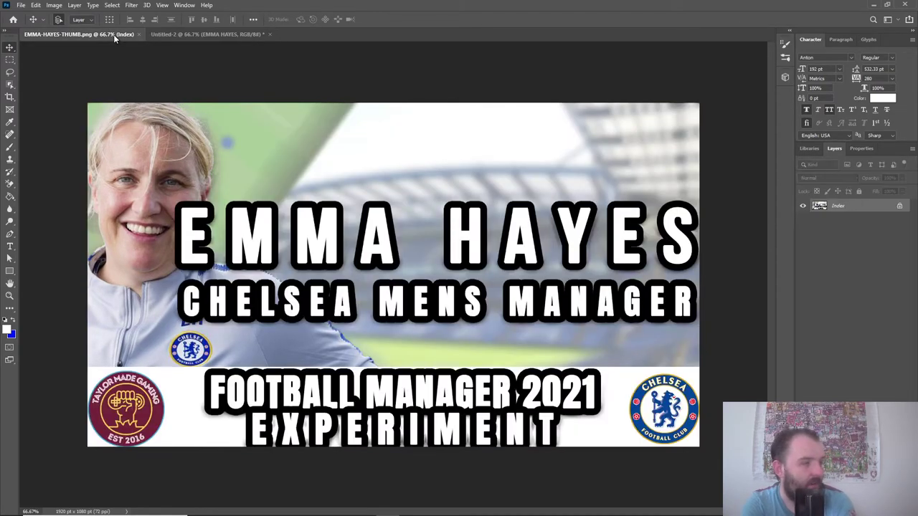
left_click(180, 33)
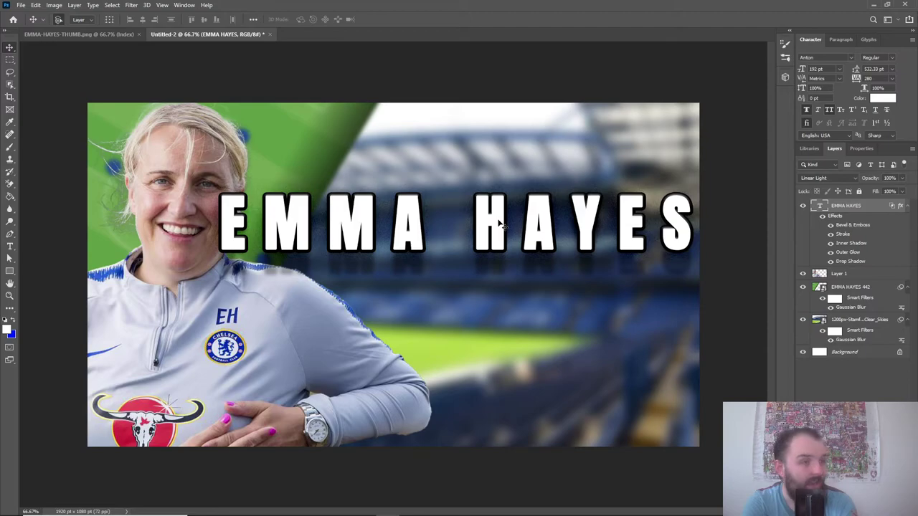
double_click(872, 207)
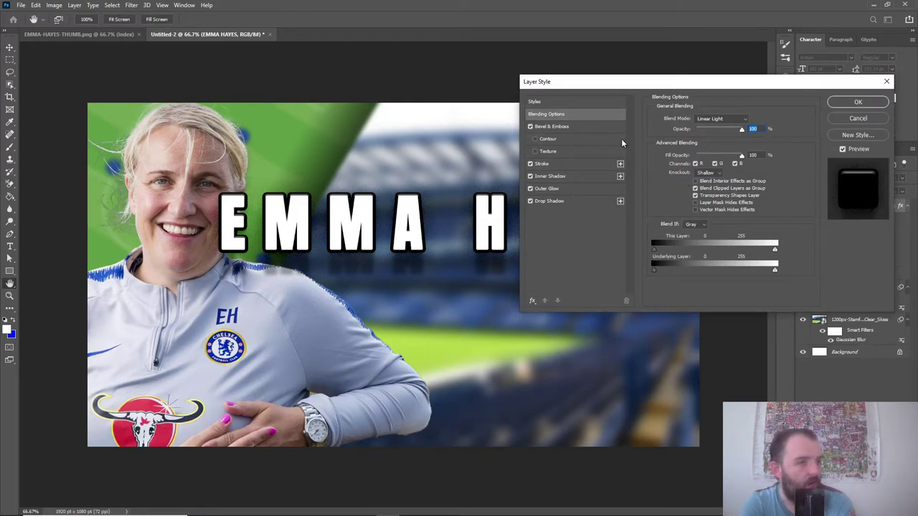
left_click(546, 165)
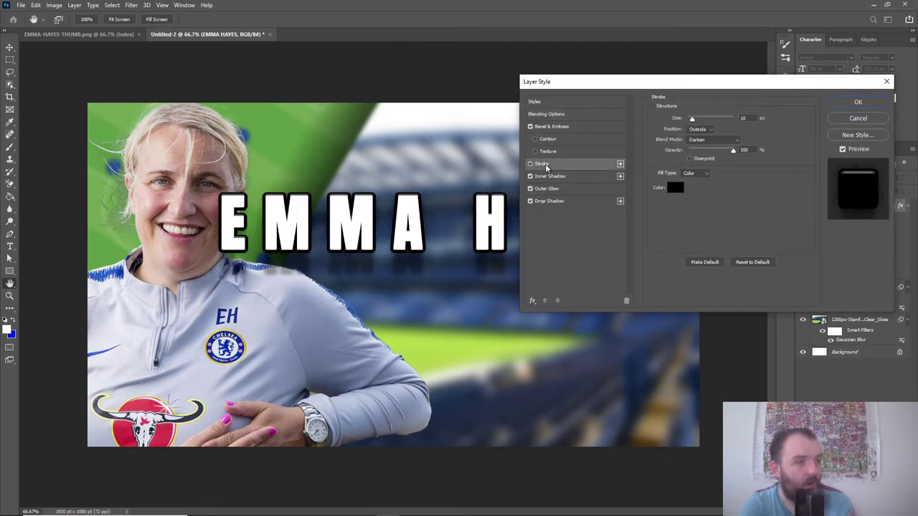
left_click_drag(692, 121, 695, 122)
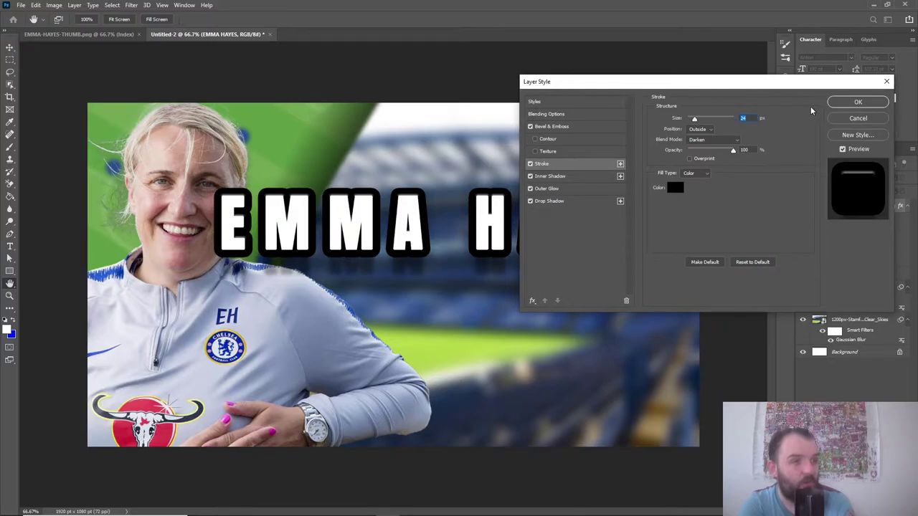
left_click(854, 102)
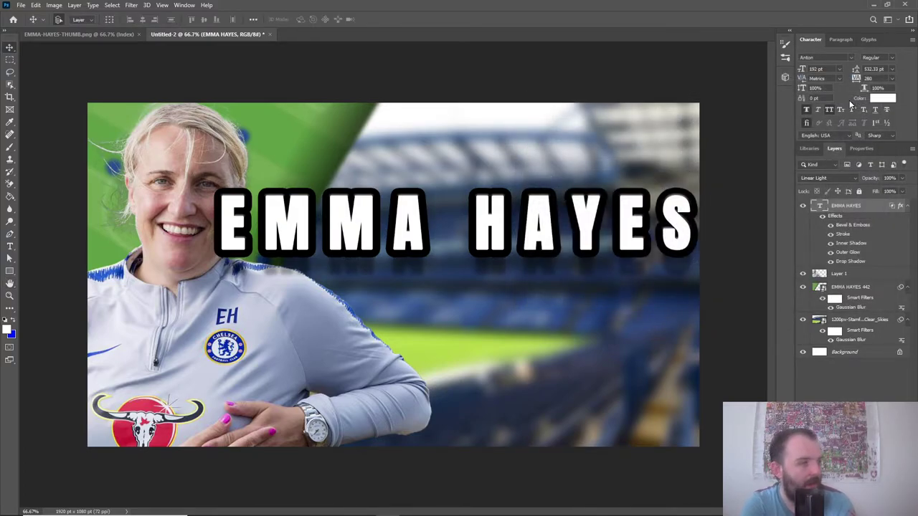
- Type 'CHELSEA MENS MANAGER' at 103 pt and place it beneath the EMMA HAYES title
left_click(80, 35)
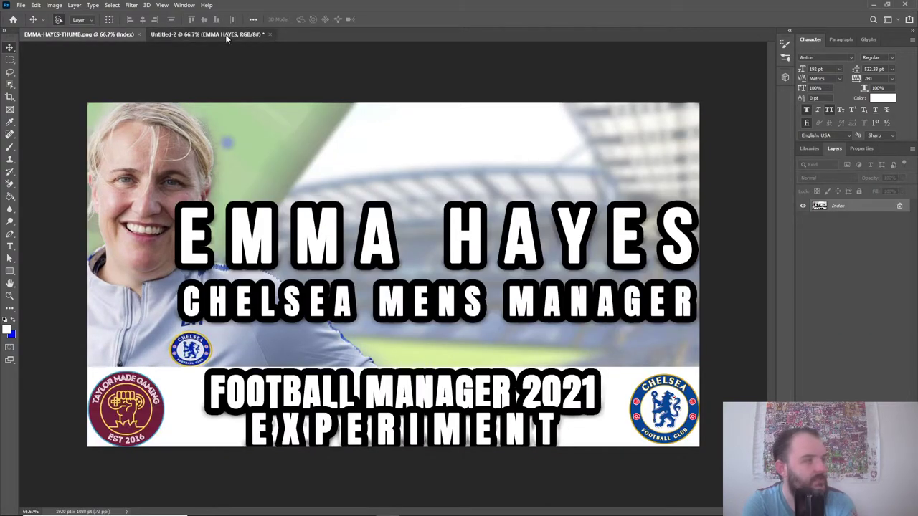
left_click(228, 34)
left_click(10, 246)
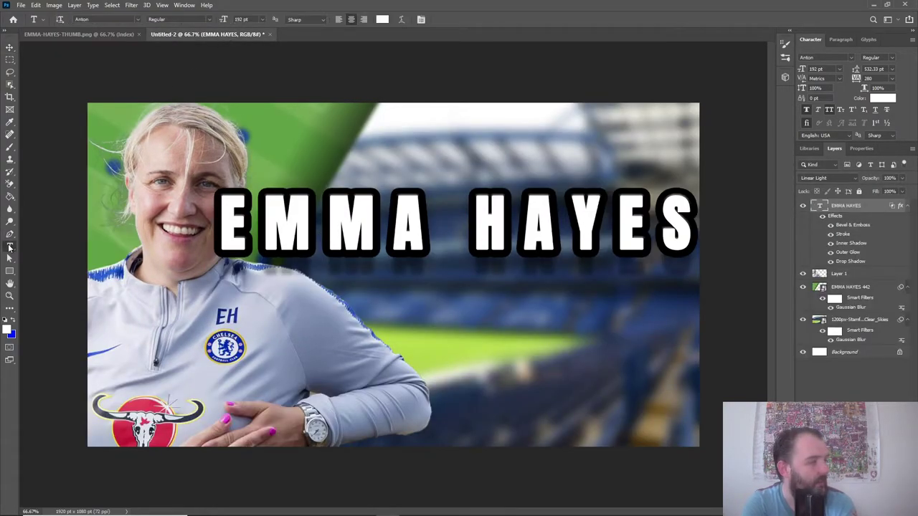
left_click(261, 283)
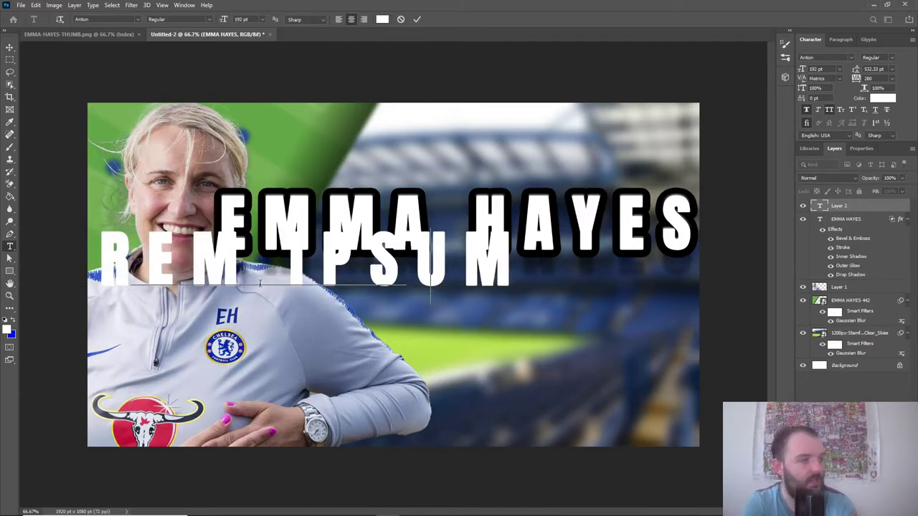
type("CHELSEA")
type(" MENS MANAGER")
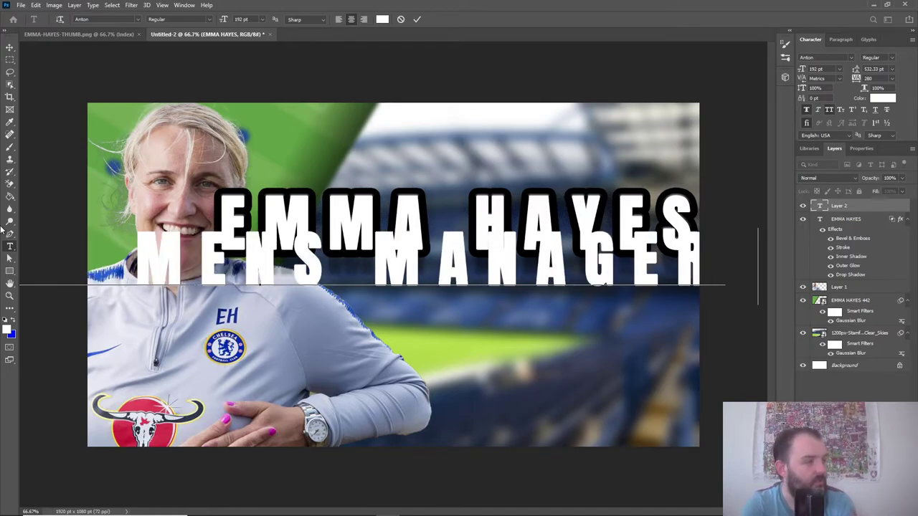
triple_click(248, 261)
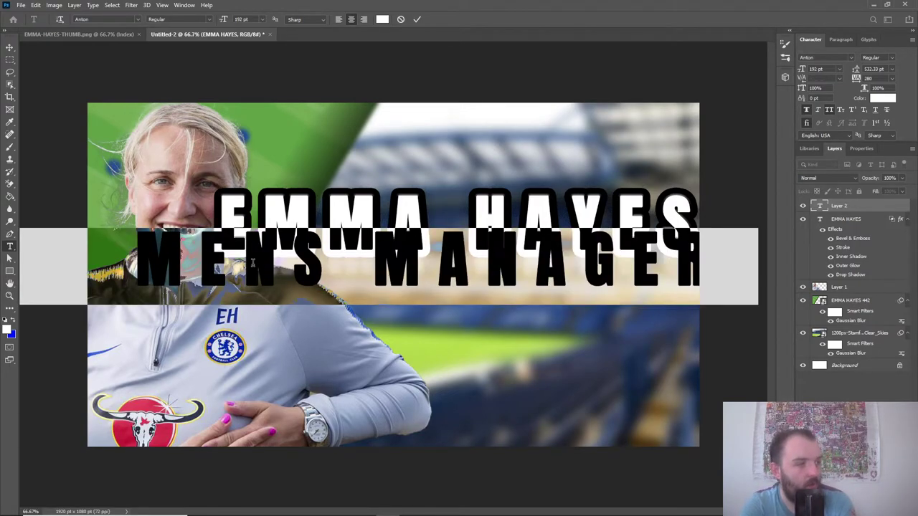
left_click_drag(802, 69, 760, 76)
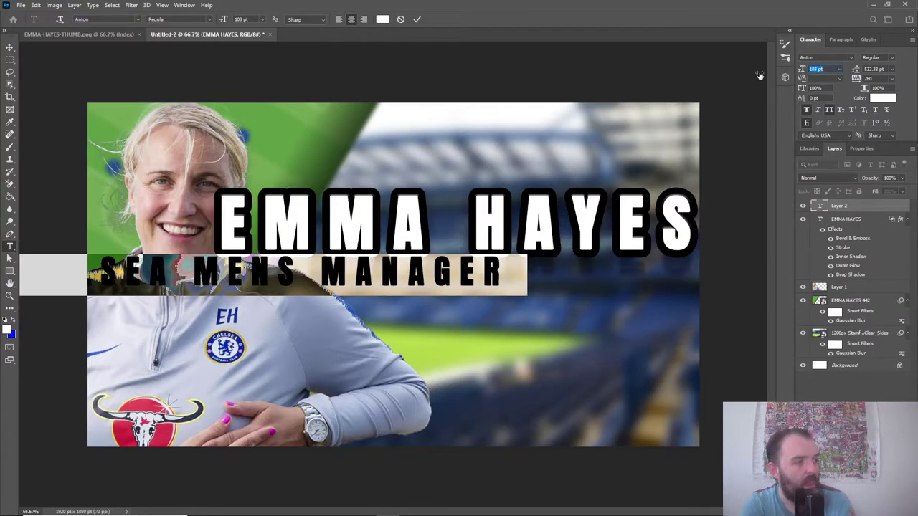
left_click(9, 49)
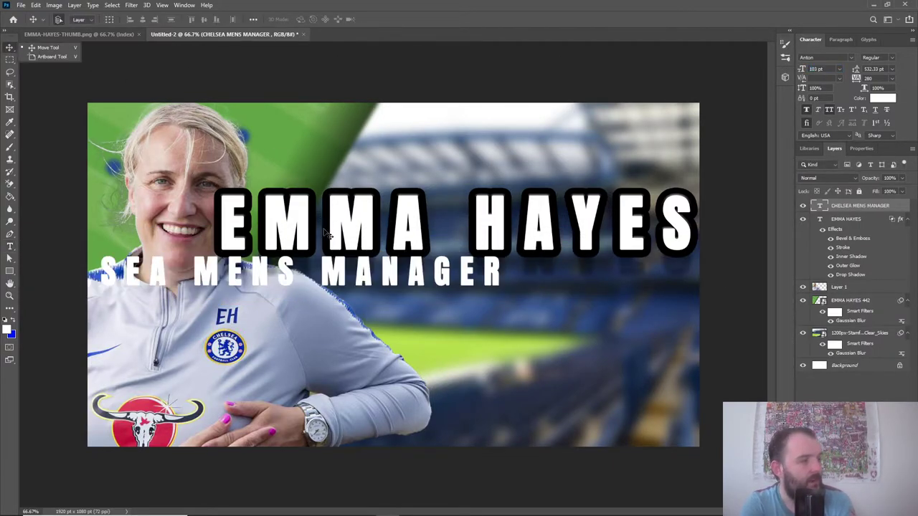
left_click_drag(345, 271, 541, 299)
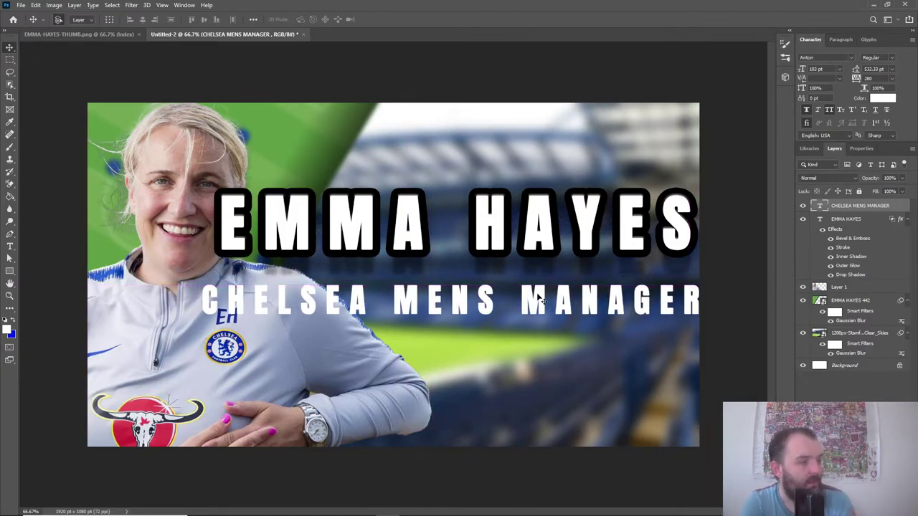
left_click(870, 219)
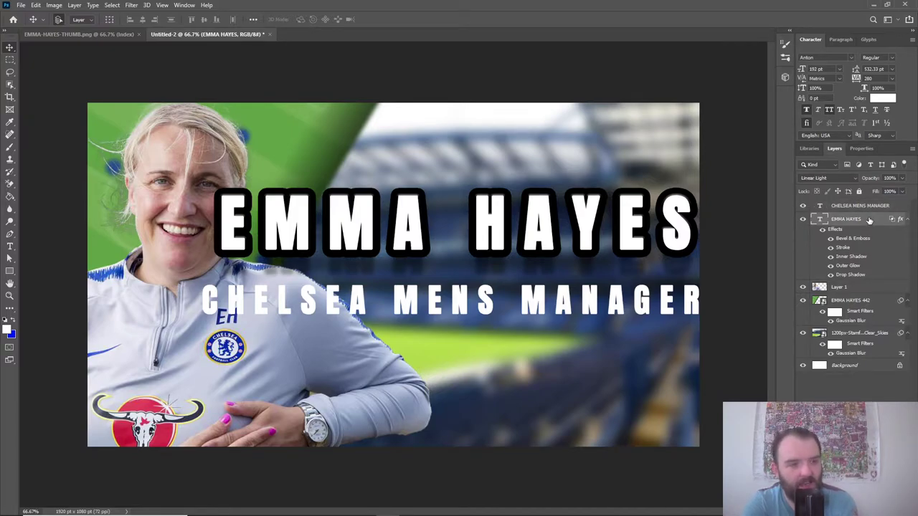
- Copy the EMMA HAYES layer style onto the CHELSEA MENS MANAGER subtitle and shift it slightly left
right_click(869, 220)
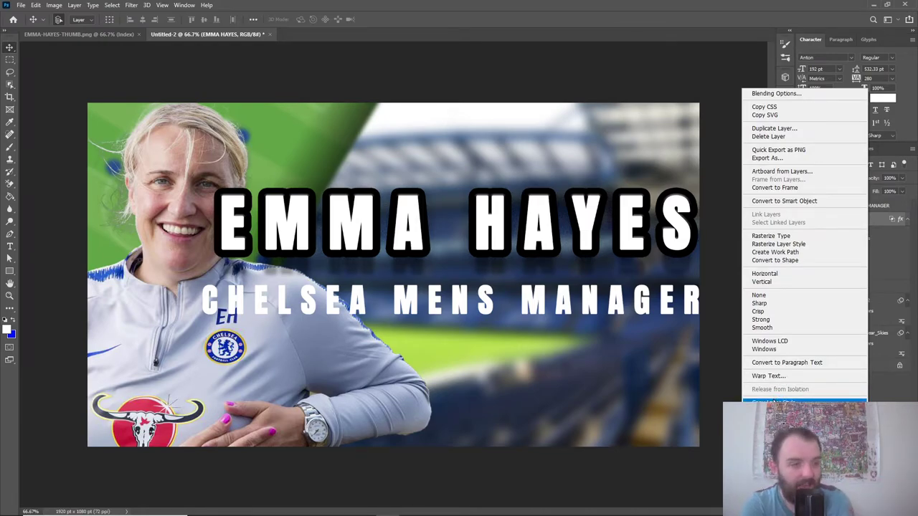
left_click(775, 402)
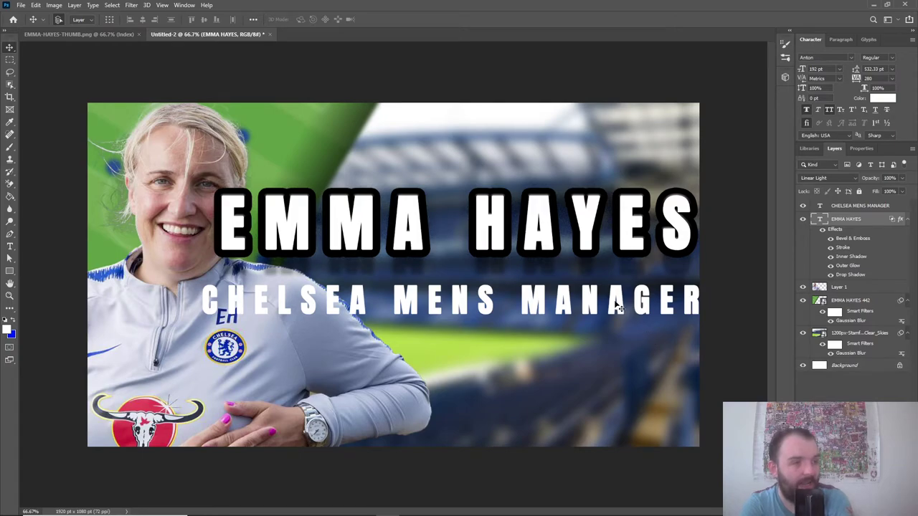
left_click(845, 208)
right_click(851, 207)
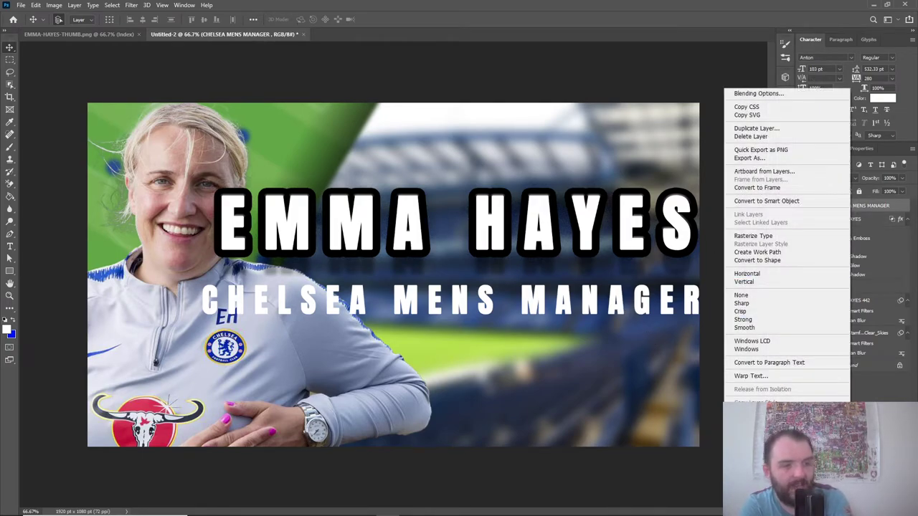
left_click(760, 410)
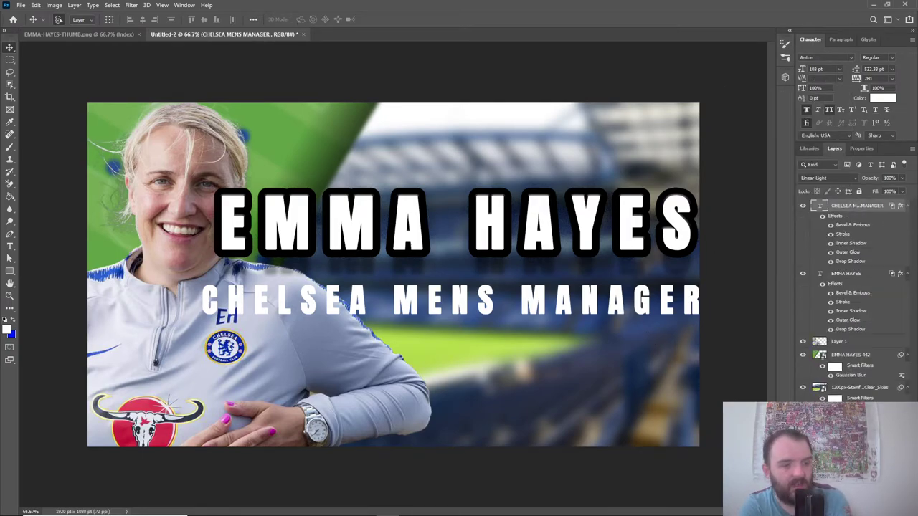
right_click(865, 275)
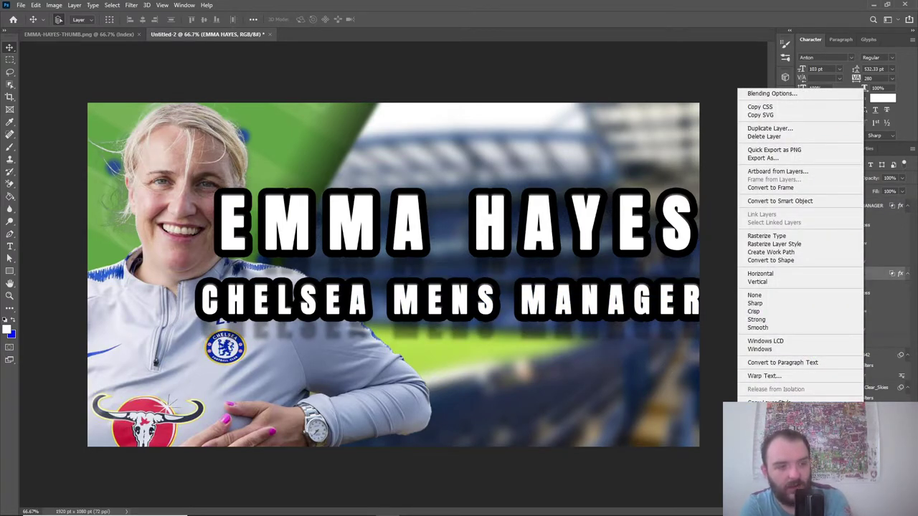
key("Escape")
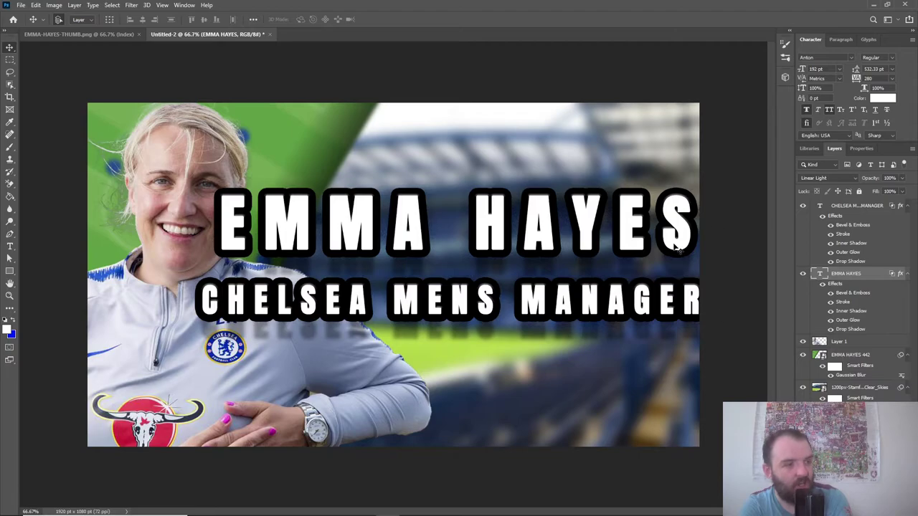
left_click_drag(620, 302, 612, 303)
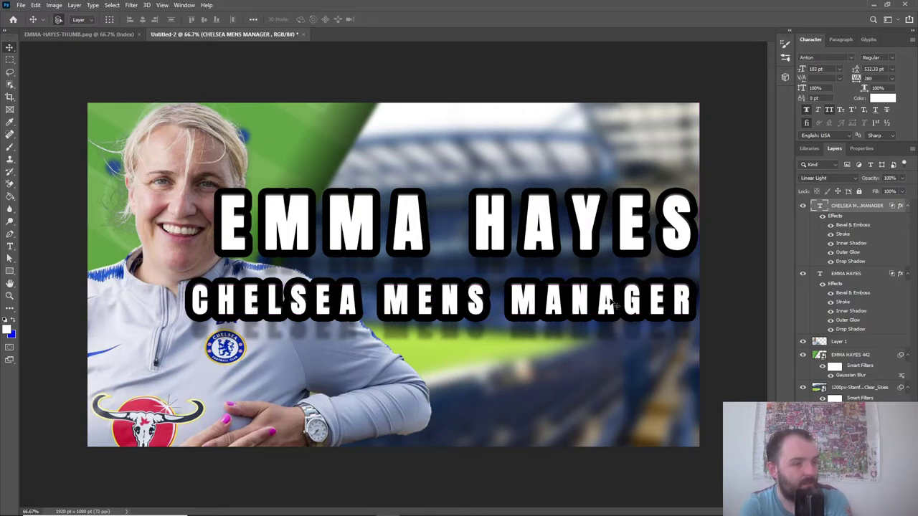
left_click(109, 34)
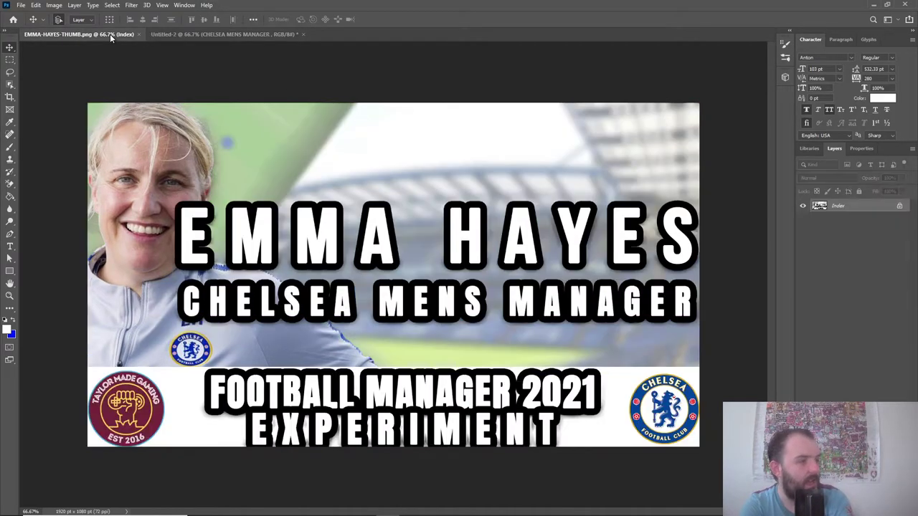
left_click(188, 34)
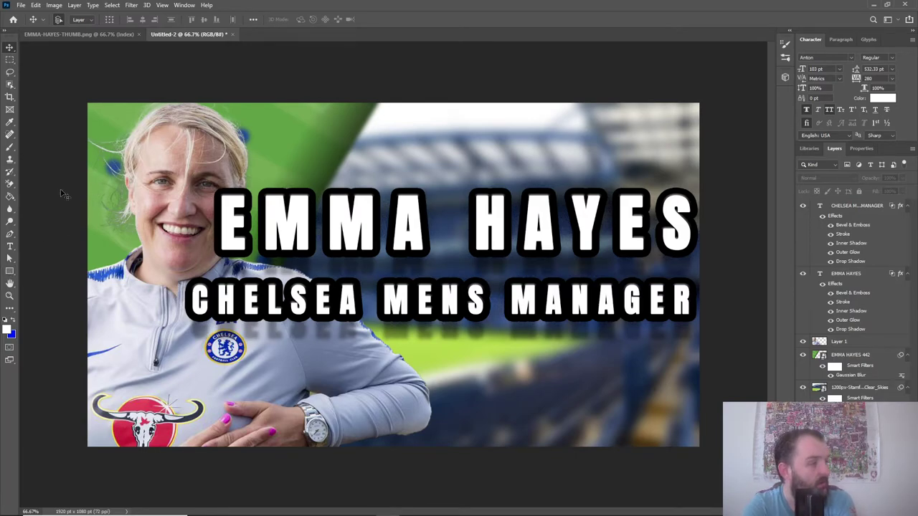
- Draw a white rectangle covering the whole canvas and set its stroke to No Color
left_click(11, 271)
right_click(11, 271)
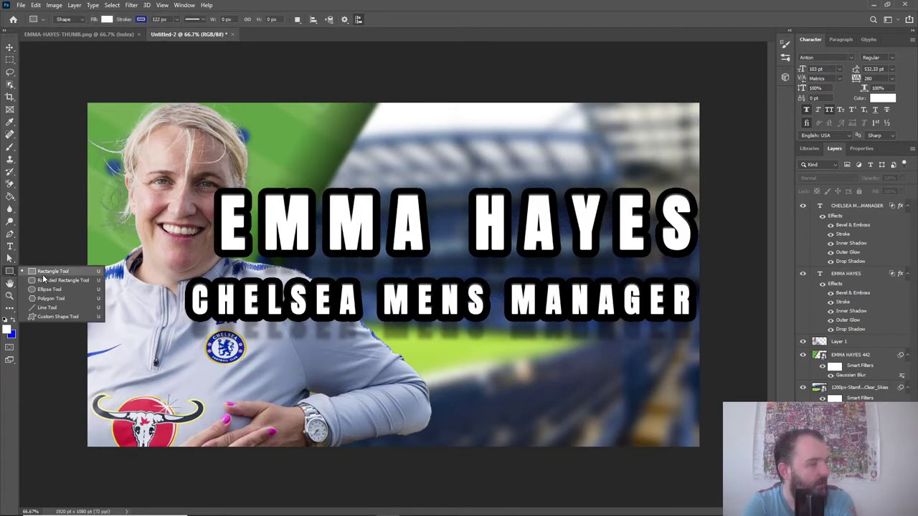
left_click(46, 271)
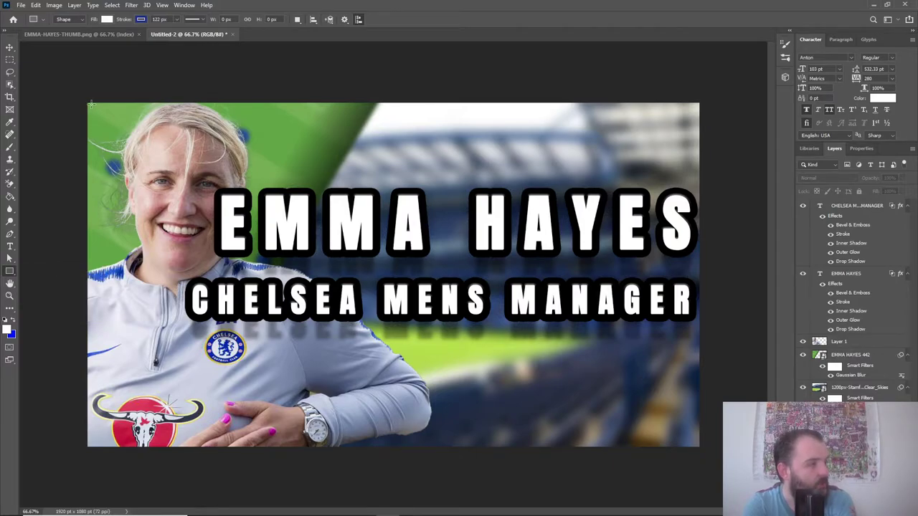
left_click_drag(87, 102, 700, 450)
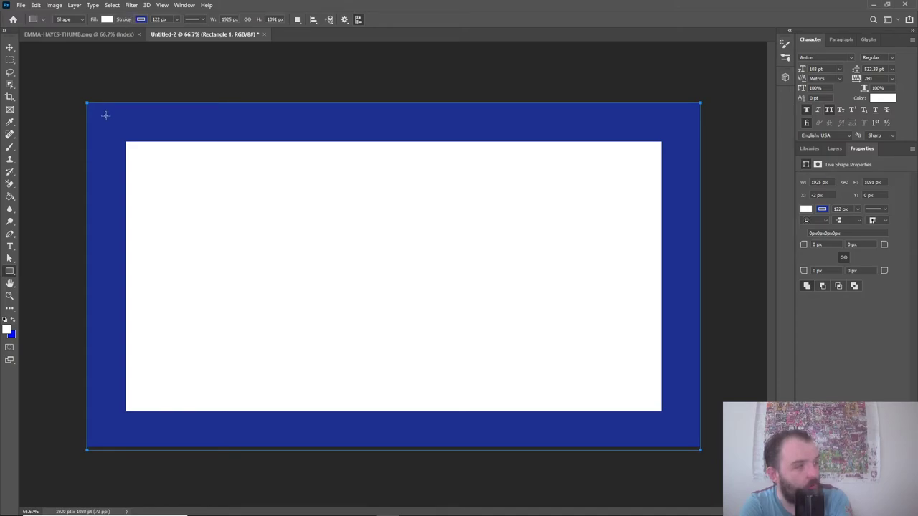
left_click(141, 20)
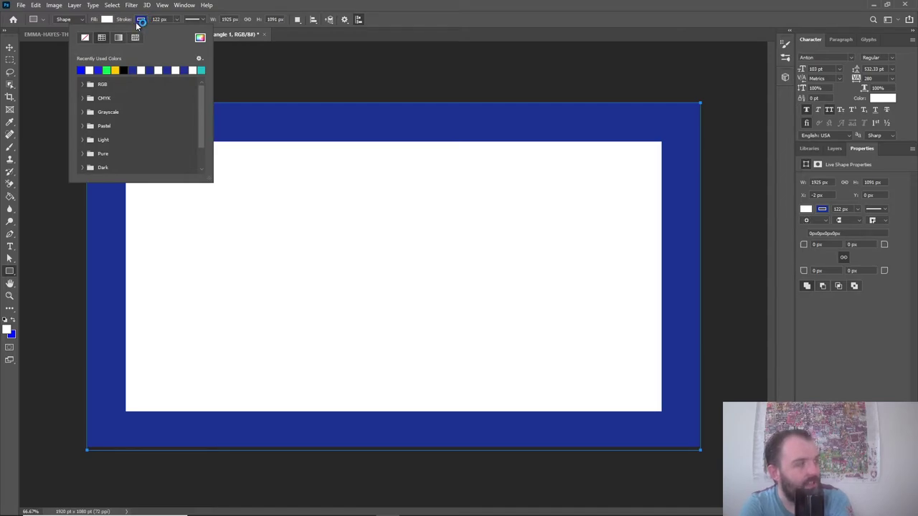
left_click(84, 37)
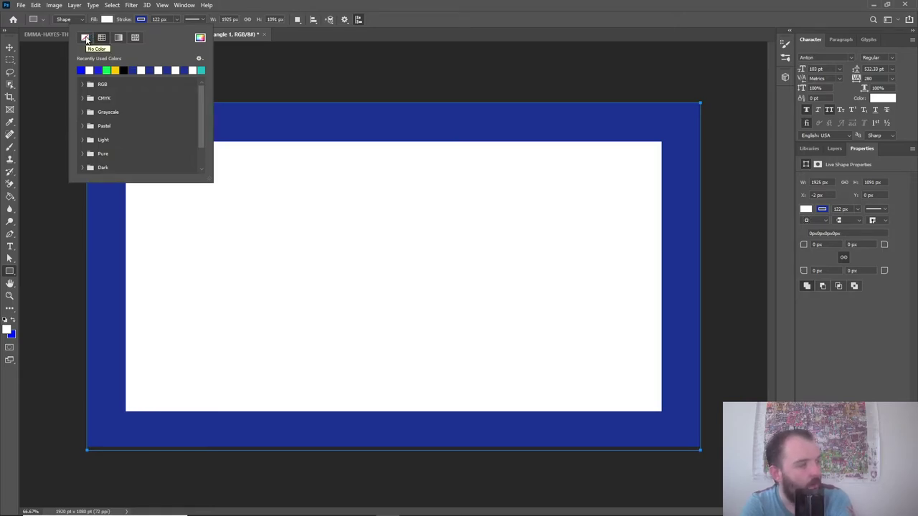
left_click(85, 38)
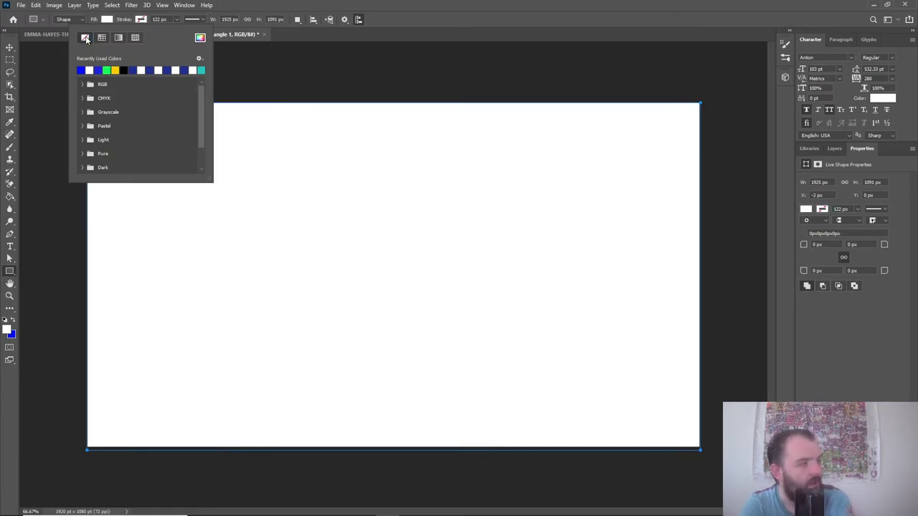
left_click(9, 47)
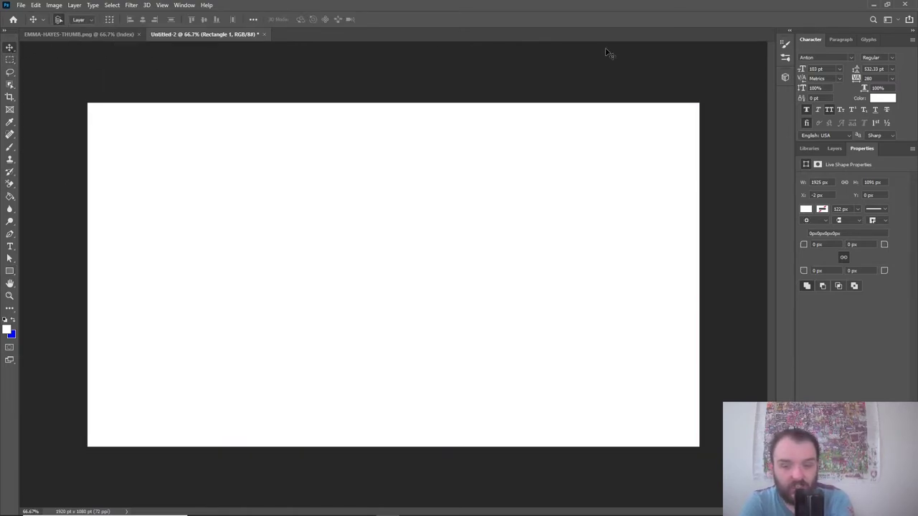
- Lower Rectangle 1 to 32% opacity and move it beneath Layer 1
left_click(829, 149)
left_click(903, 179)
left_click(878, 190)
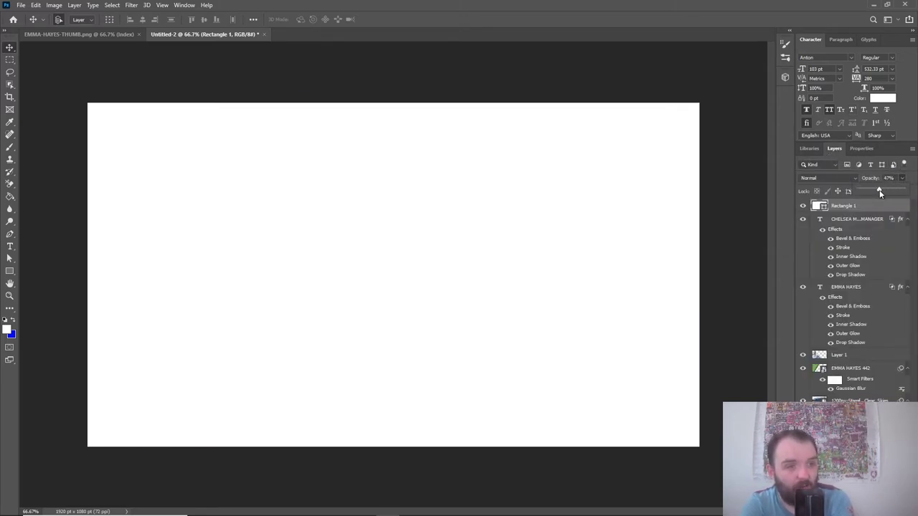
left_click_drag(881, 192, 873, 191)
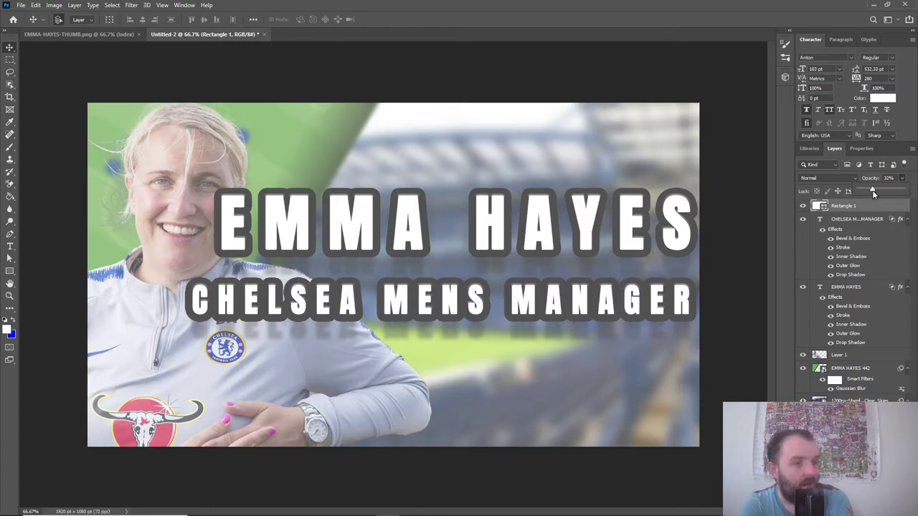
left_click_drag(846, 354, 853, 371)
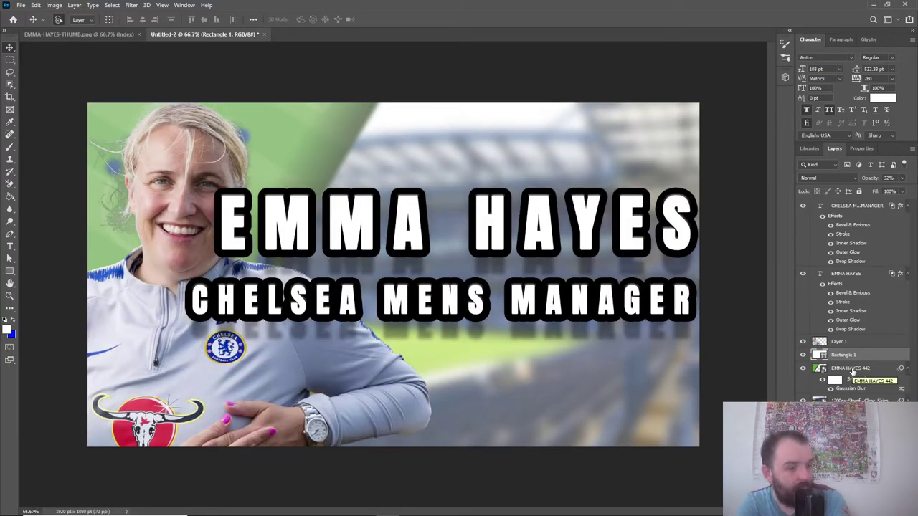
left_click(111, 35)
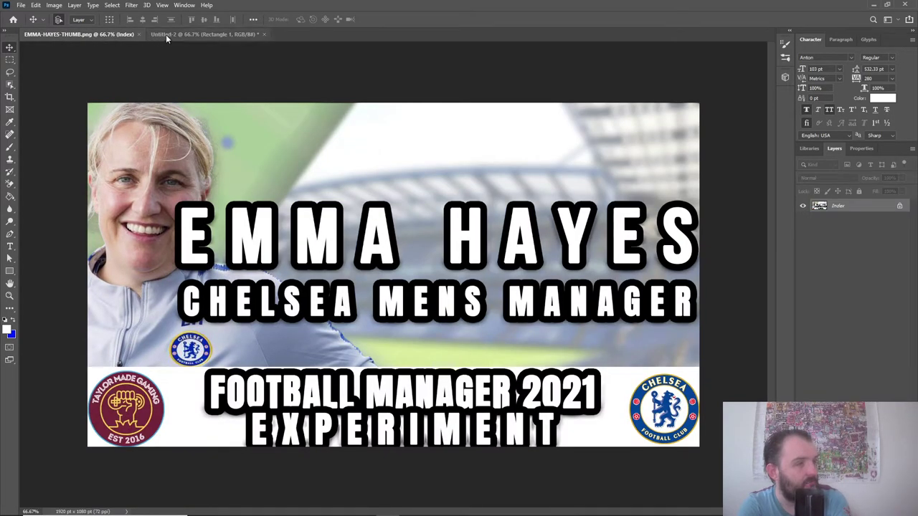
left_click(169, 34)
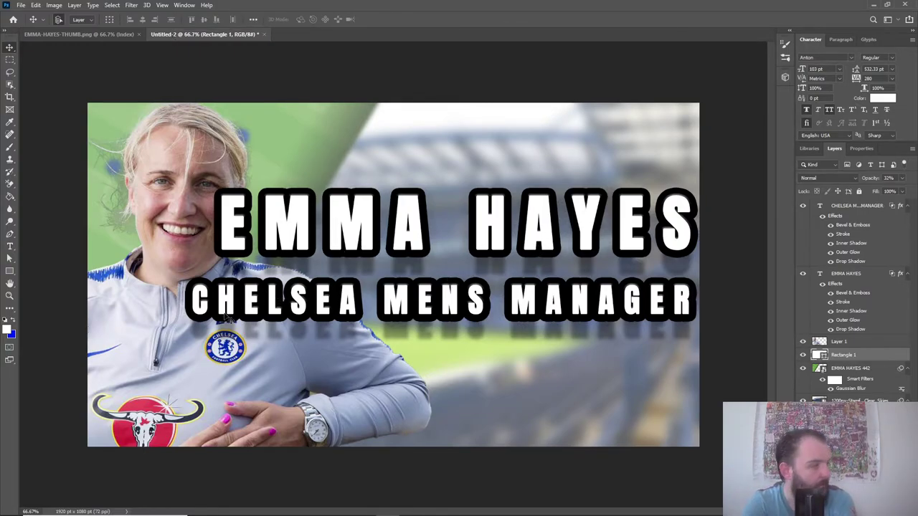
- Draw a 1921 x 296 px white rectangle with no stroke and move it to the bottom edge
left_click(825, 430)
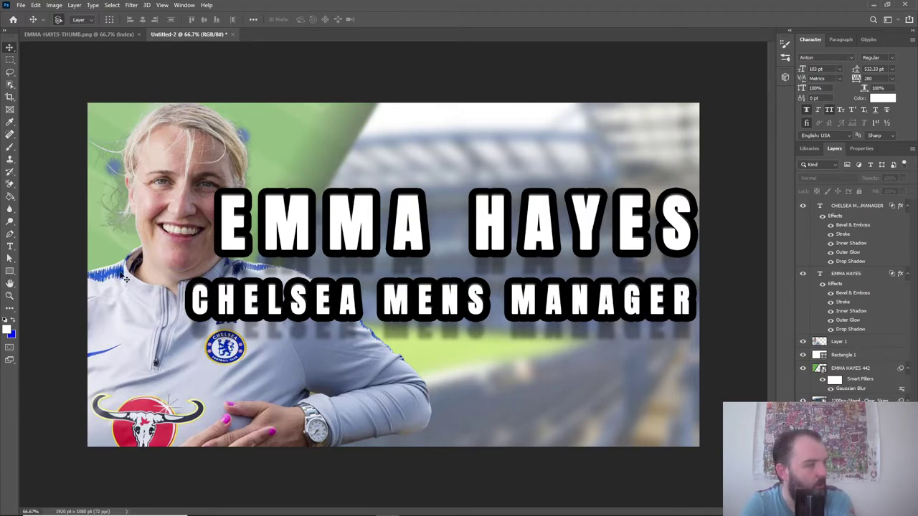
left_click(9, 273)
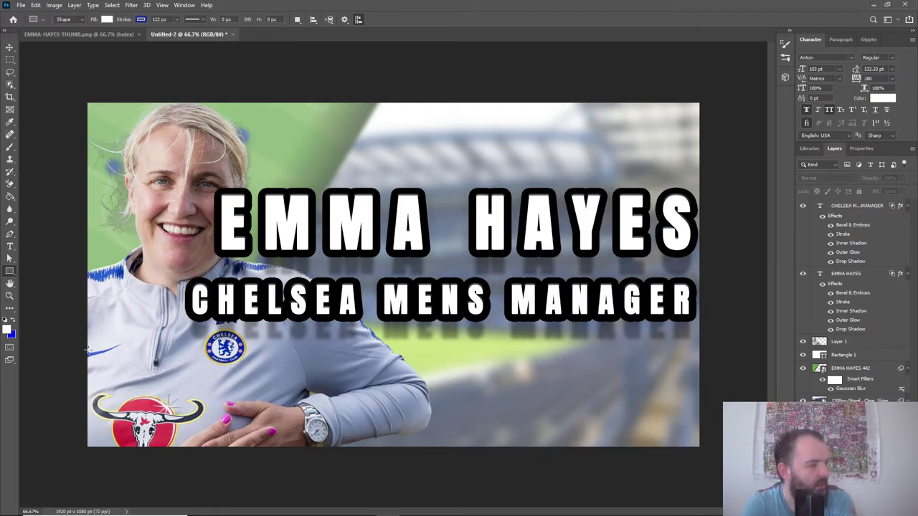
mouse_move(92, 350)
left_mouse_down()
mouse_move(247, 353)
mouse_move(478, 434)
mouse_move(698, 443)
left_mouse_up()
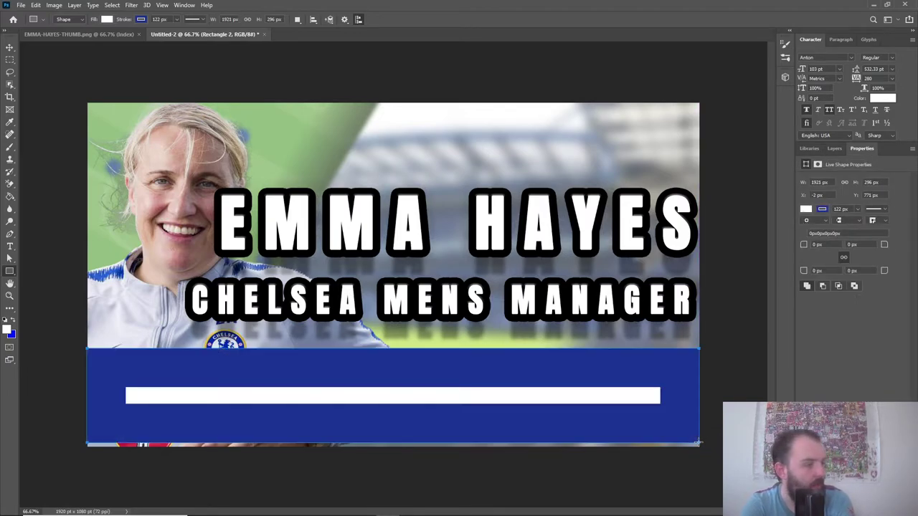
left_click(141, 19)
left_click(84, 38)
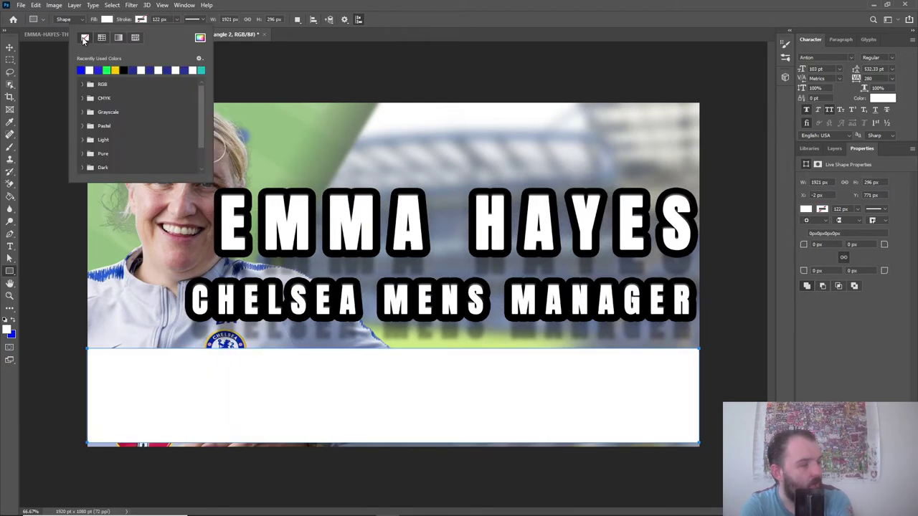
left_click(9, 48)
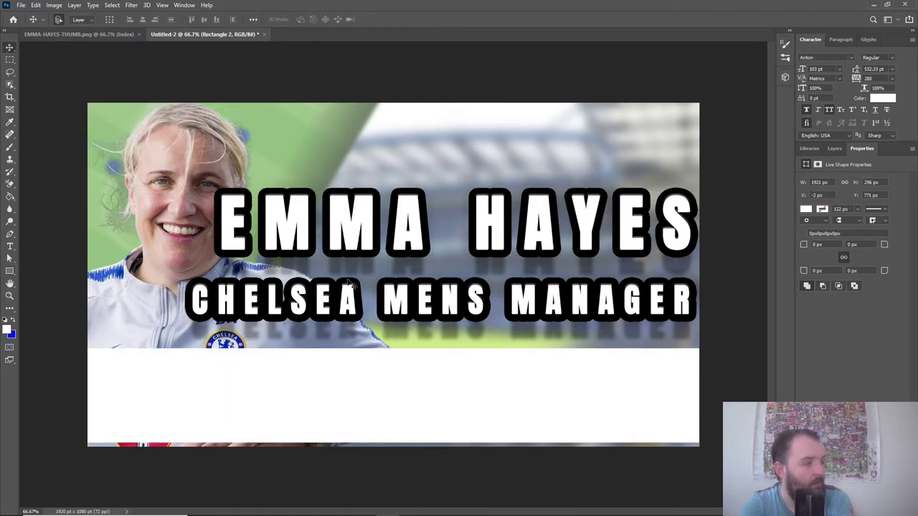
left_click_drag(378, 378, 379, 386)
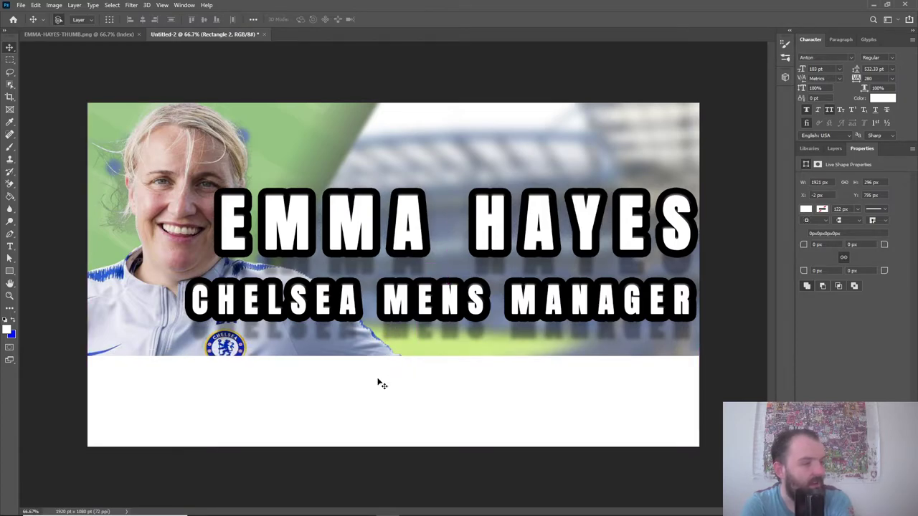
left_click(106, 34)
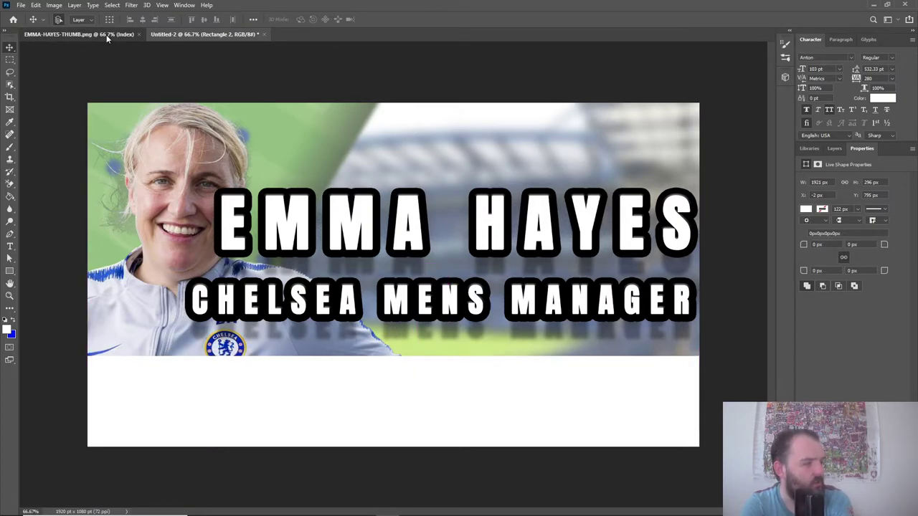
left_click(176, 37)
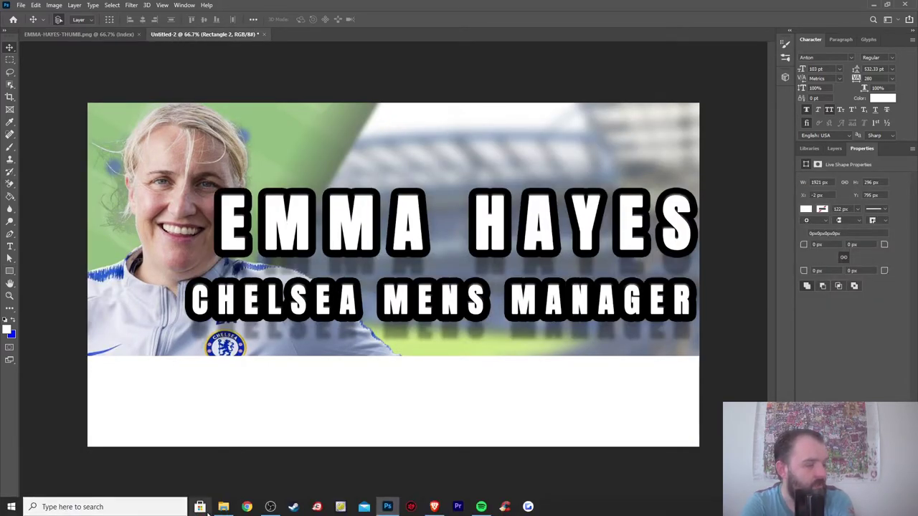
- Open the badjokes channel graphics folder on the D: drive and preview TMG LOGO.png
left_click(224, 507)
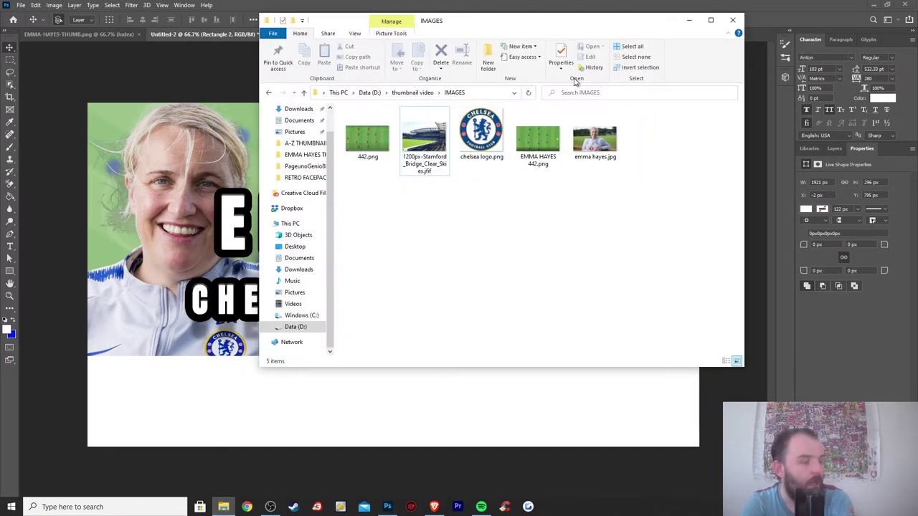
left_click(373, 94)
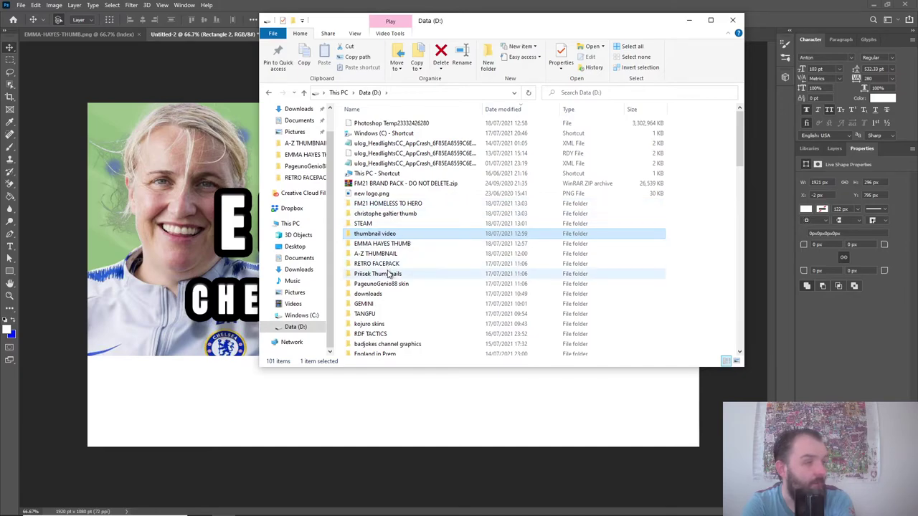
double_click(383, 344)
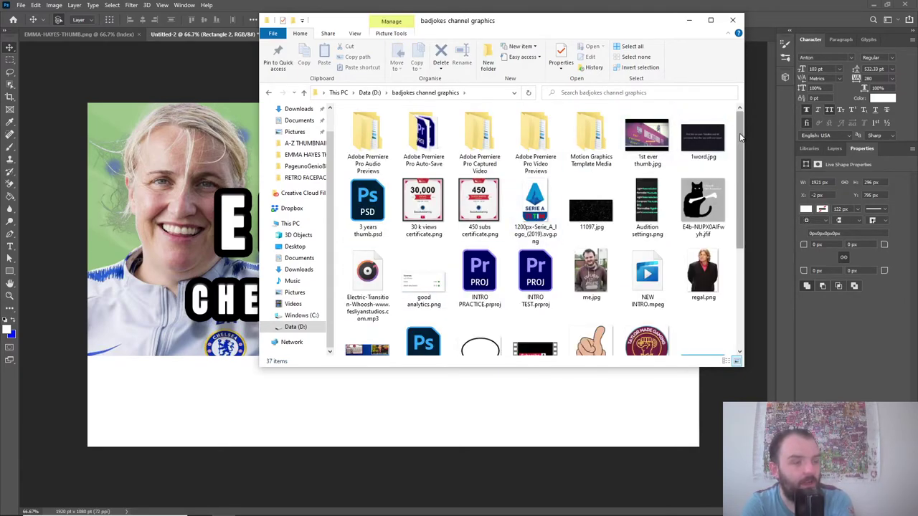
left_click_drag(741, 136, 741, 197)
left_click_drag(647, 236, 434, 379)
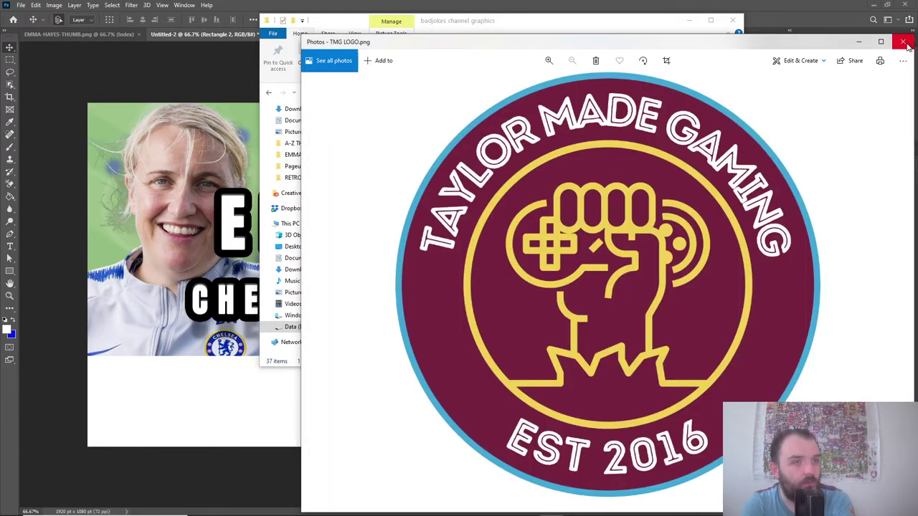
key("alt+F4")
- Drop TMG LOGO.png into the thumbnail, scale it to 285 x 285 and place it bottom-left
left_click_drag(644, 244, 316, 435)
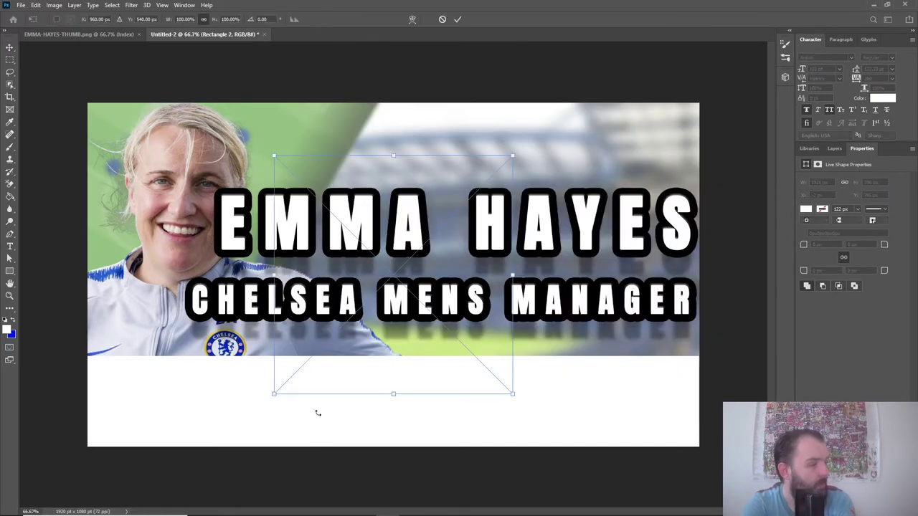
left_click_drag(273, 155, 395, 277)
left_click_drag(439, 326, 122, 387)
left_click_drag(141, 457, 140, 446)
mouse_move(140, 340)
left_mouse_down()
mouse_move(135, 365)
mouse_move(134, 357)
left_mouse_up()
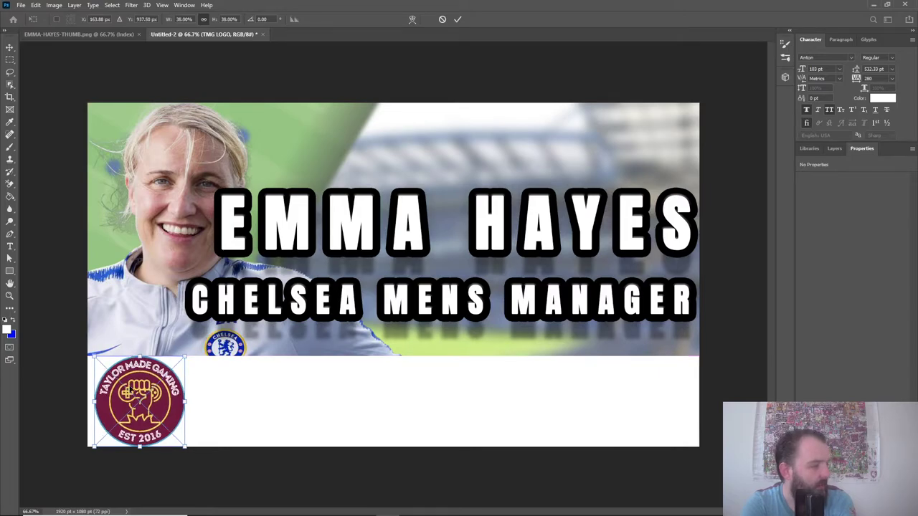
left_click_drag(129, 393, 125, 393)
key("Return")
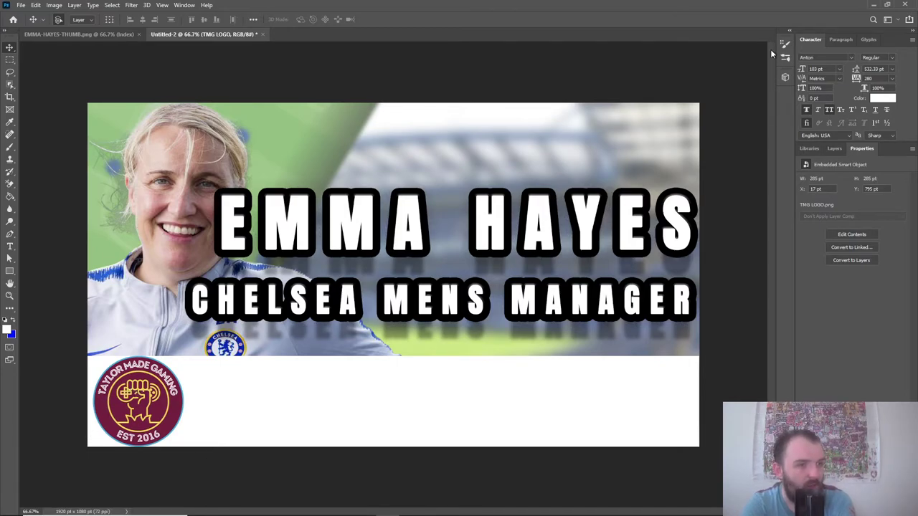
- Add a drop shadow to the TMG LOGO layer with an 83° angle and 16 px size
left_click(835, 149)
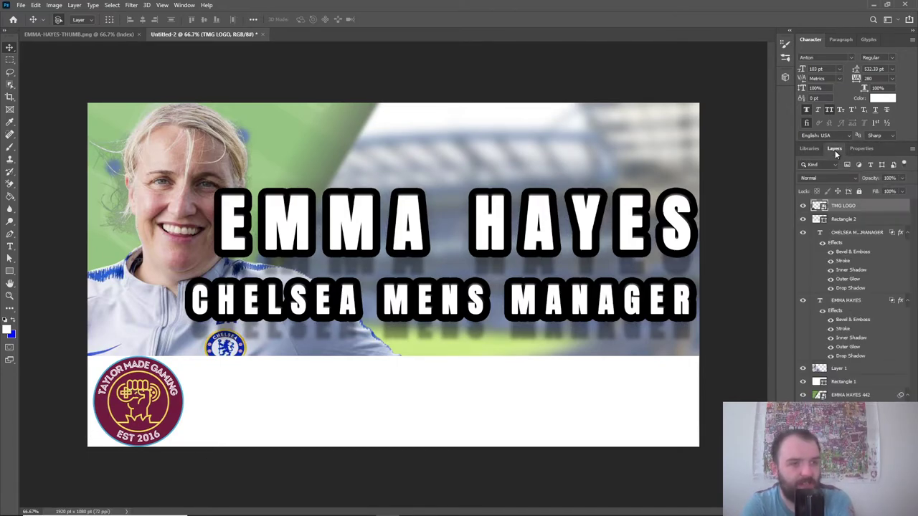
right_click(874, 210)
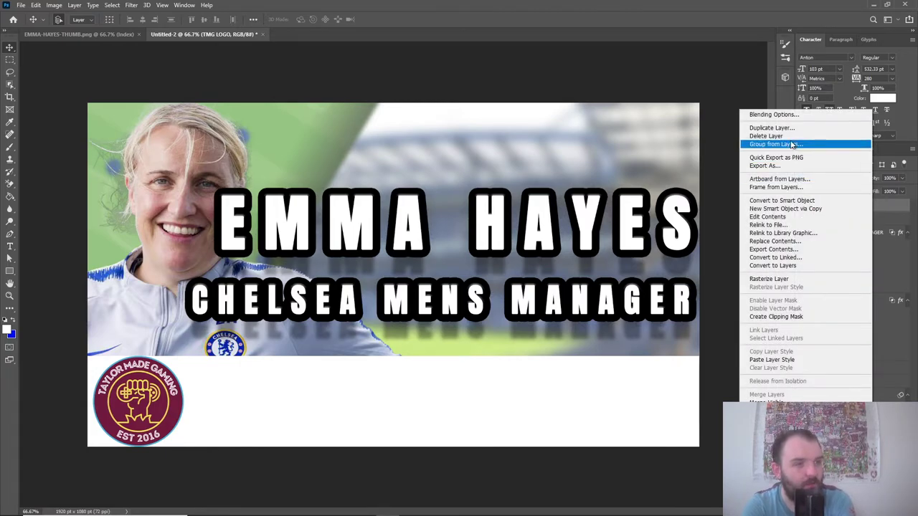
left_click(784, 115)
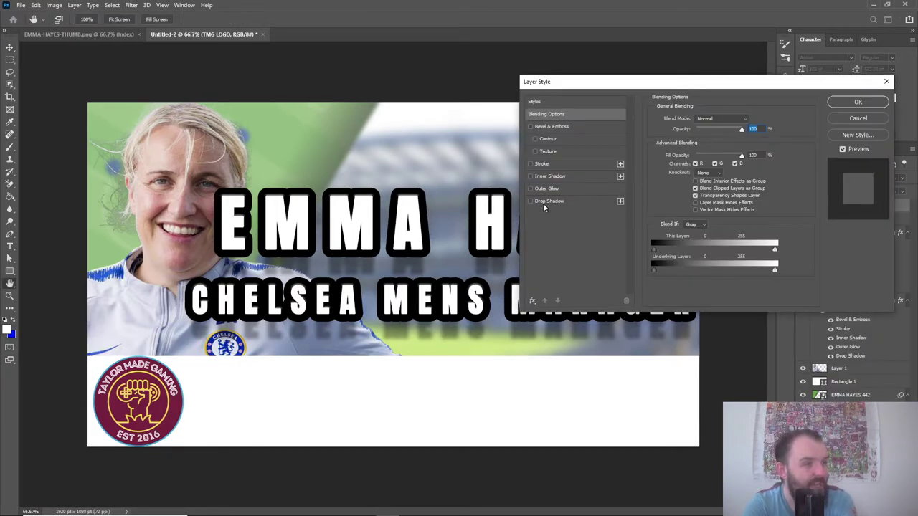
left_click(543, 203)
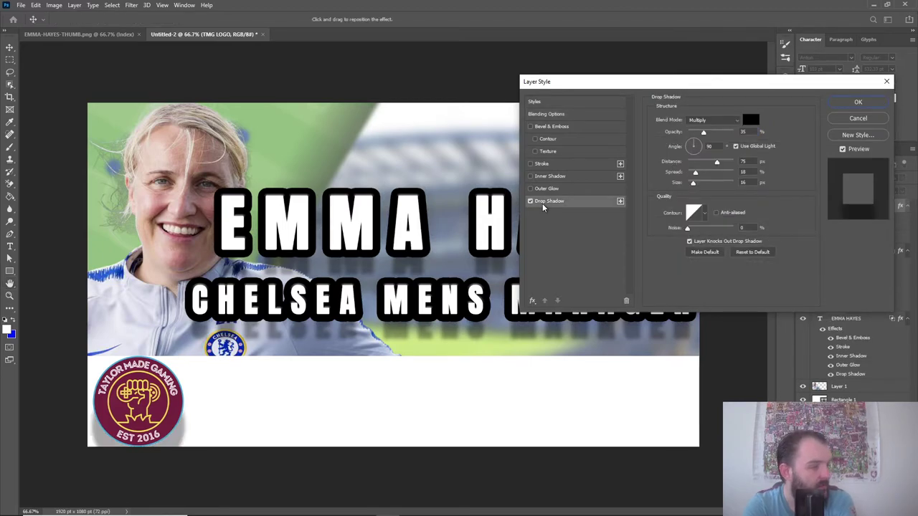
left_click(695, 156)
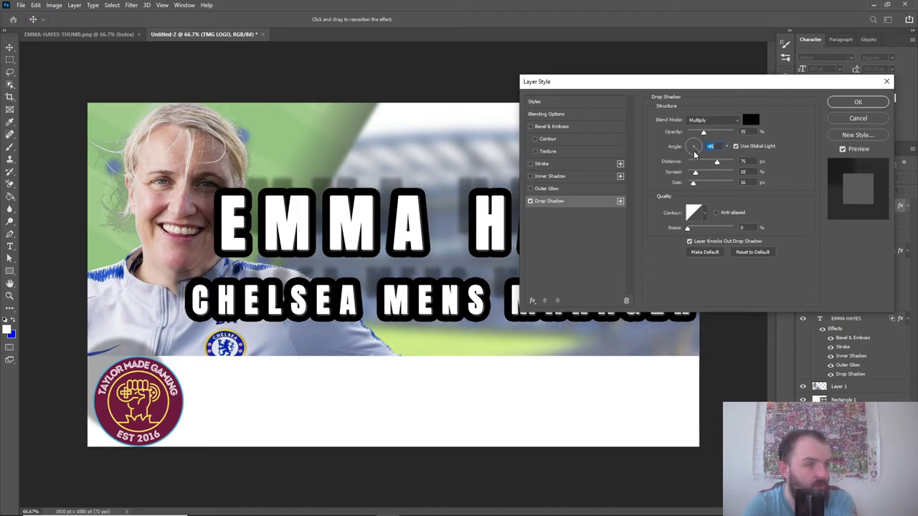
left_click(694, 154)
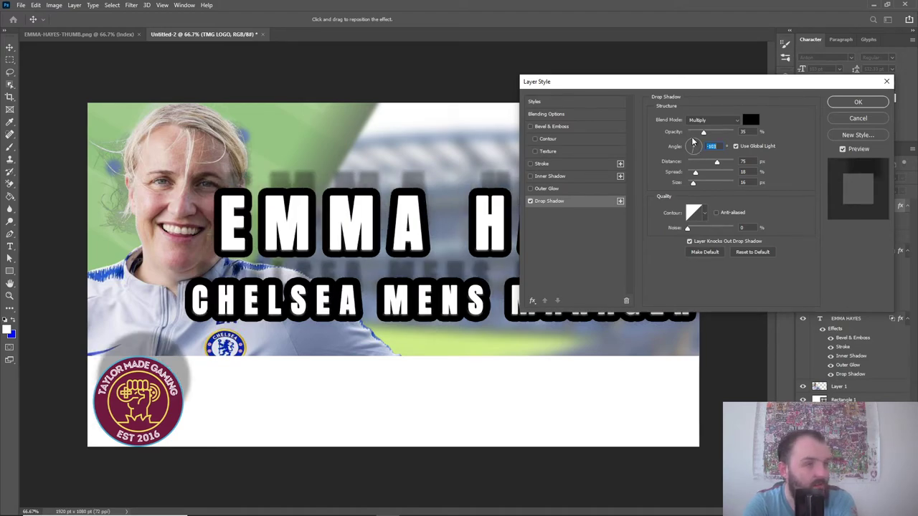
left_click(690, 144)
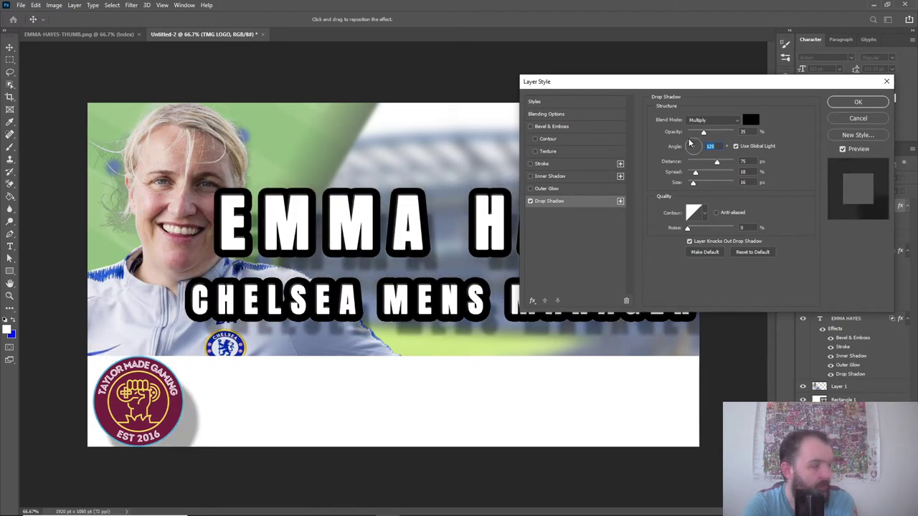
left_click(694, 143)
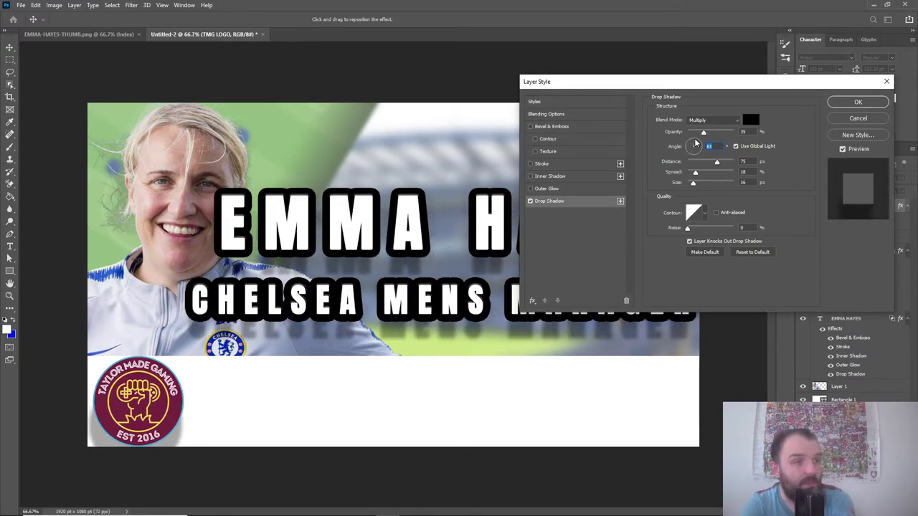
mouse_move(696, 183)
left_mouse_down()
mouse_move(751, 189)
mouse_move(683, 189)
mouse_move(694, 186)
left_mouse_up()
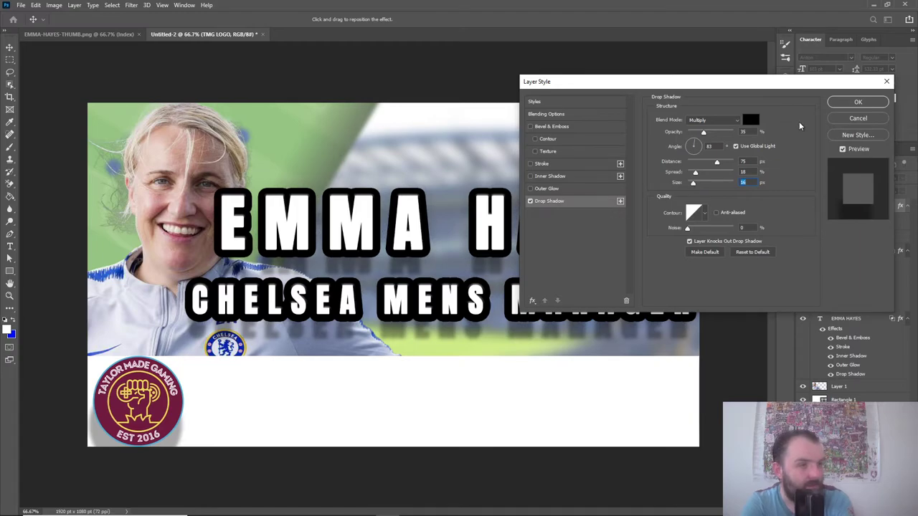
left_click(841, 104)
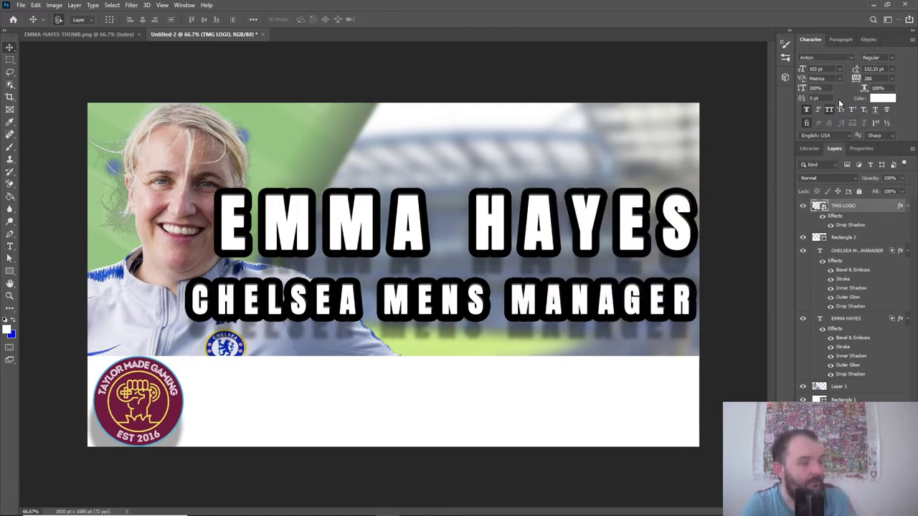
- Drag chelsea logo.png from Data (D:) > thumbnail video > IMAGES onto the thumbnail canvas
left_click(66, 37)
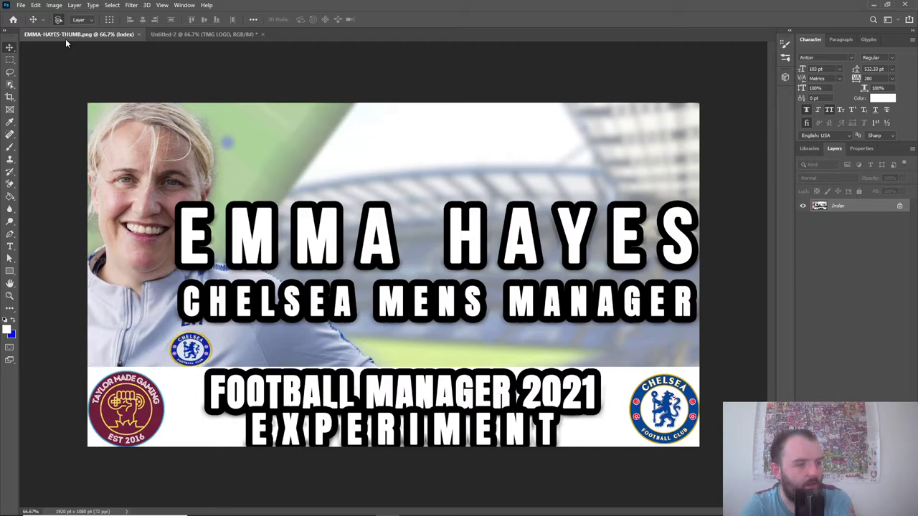
left_click(180, 37)
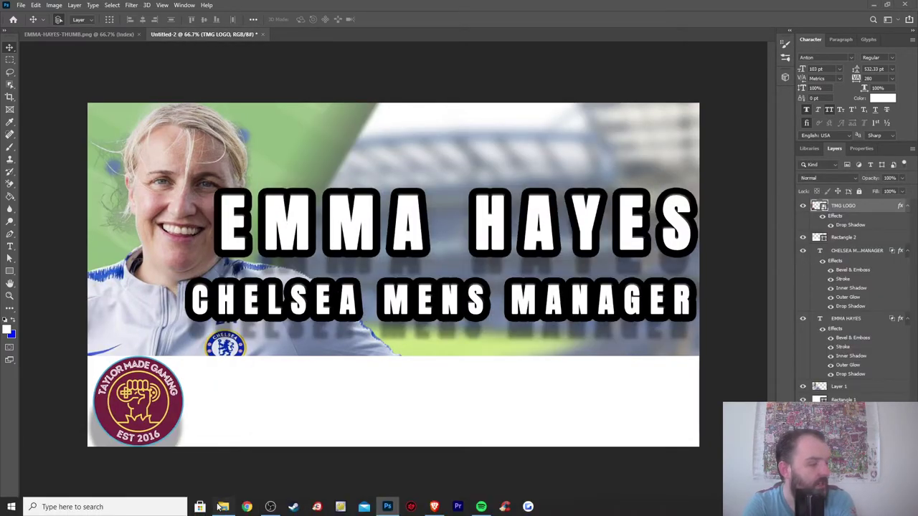
left_click(224, 508)
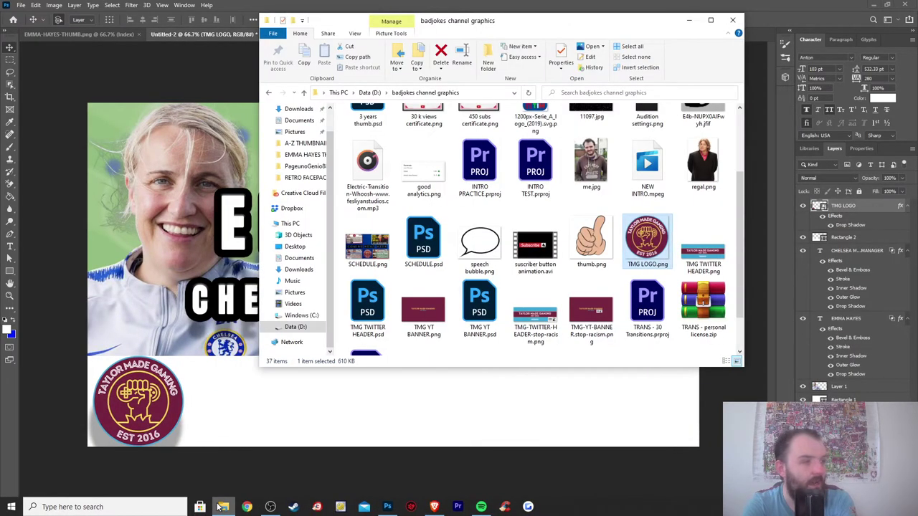
left_click(369, 94)
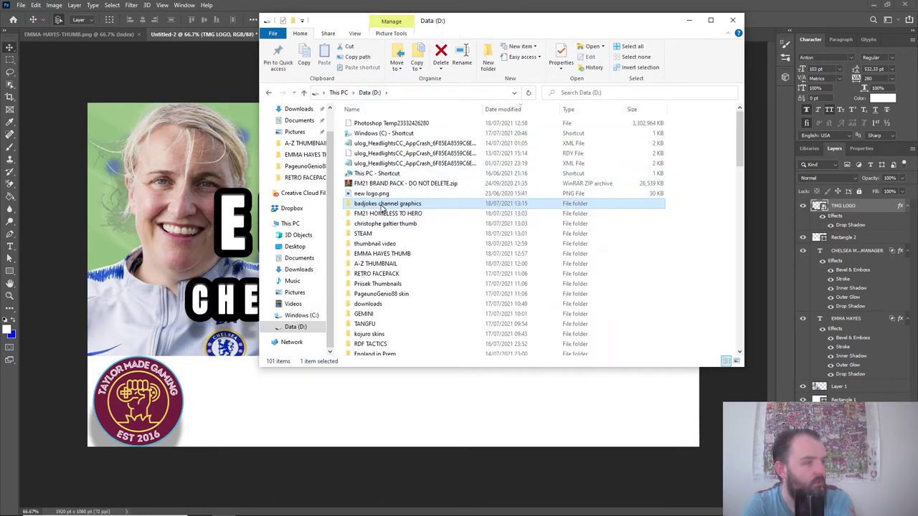
left_click(388, 247)
double_click(388, 246)
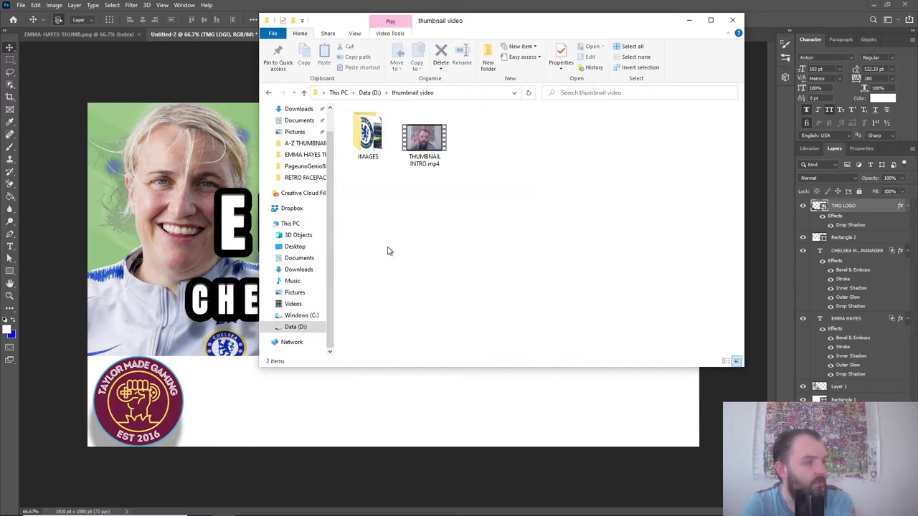
double_click(364, 138)
left_click_drag(476, 134, 611, 424)
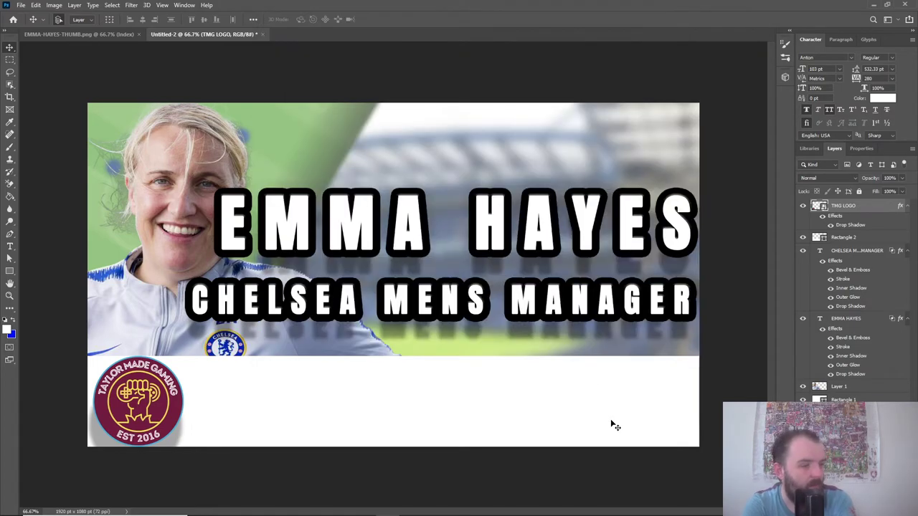
- Scale the placed Chelsea crest down and commit it at the white band's right end
left_click_drag(228, 112, 483, 365)
left_click_drag(528, 399, 664, 398)
key("Return")
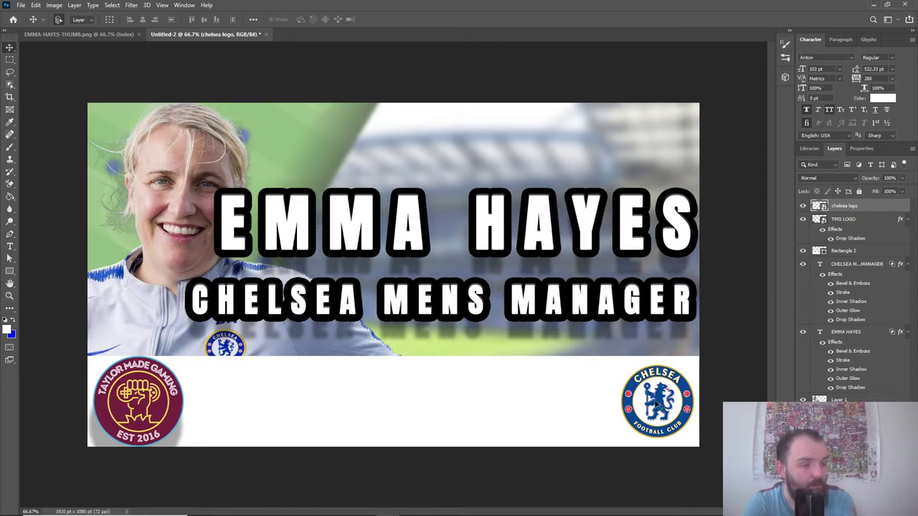
- Copy the TMG LOGO layer's drop shadow style and paste it onto the chelsea logo layer
left_click(140, 406)
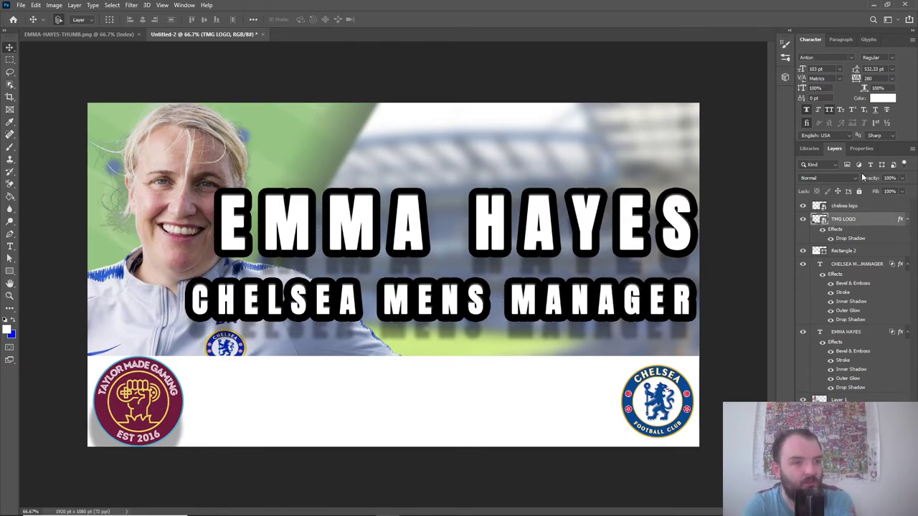
right_click(875, 216)
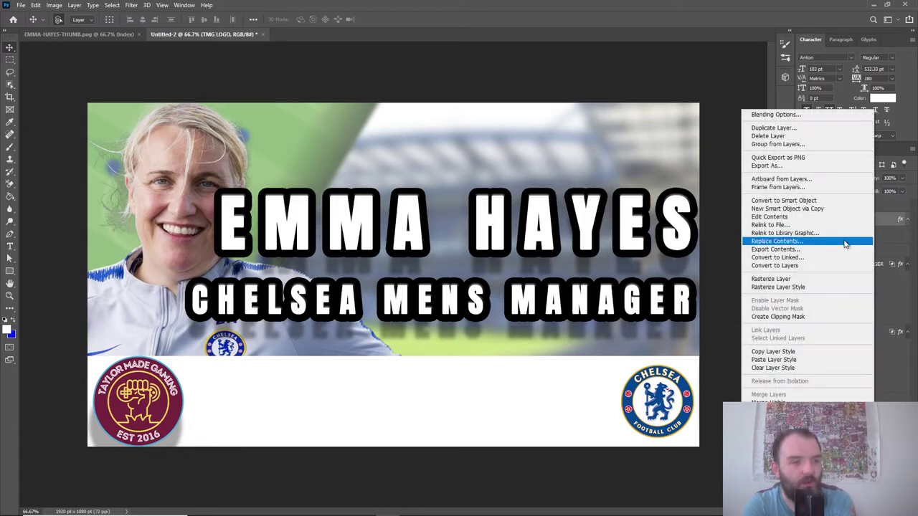
left_click(789, 352)
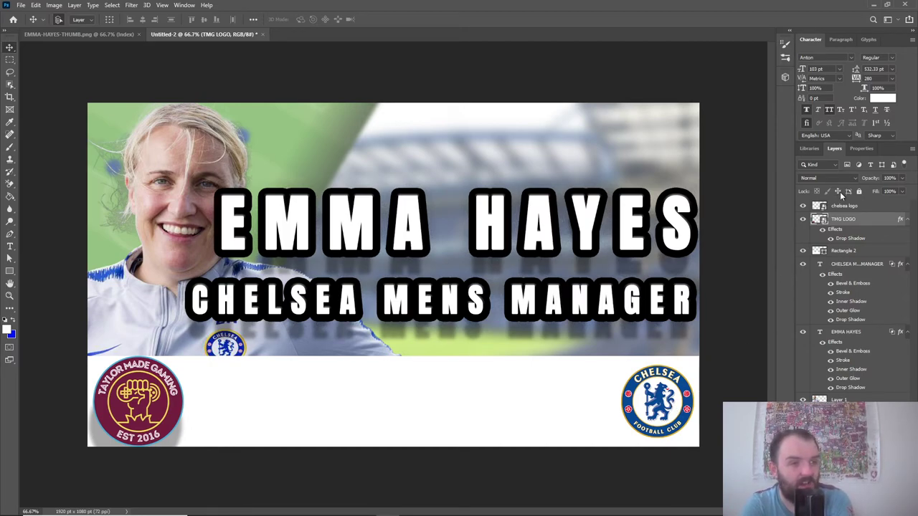
left_click(857, 207)
right_click(857, 206)
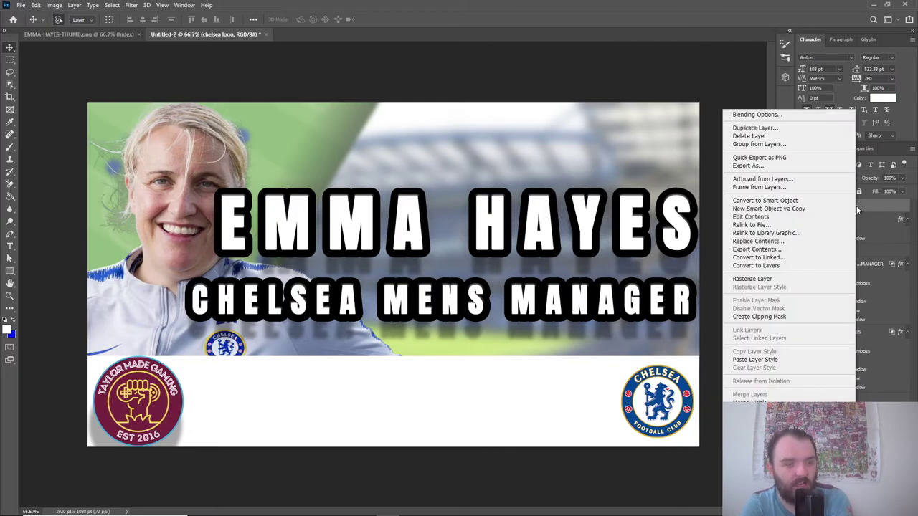
left_click(776, 360)
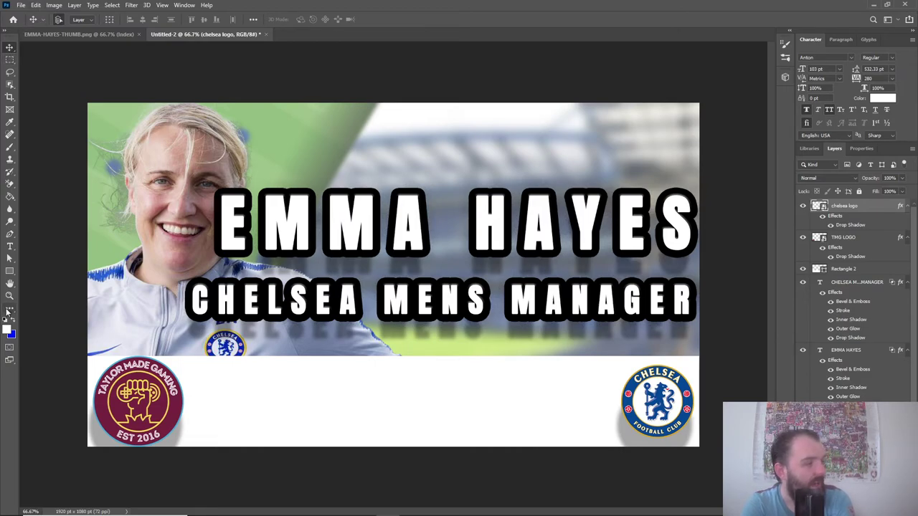
- Add a black 'TAYLOR MADE GAMING TV' text line in the white band and move it right
left_click(10, 248)
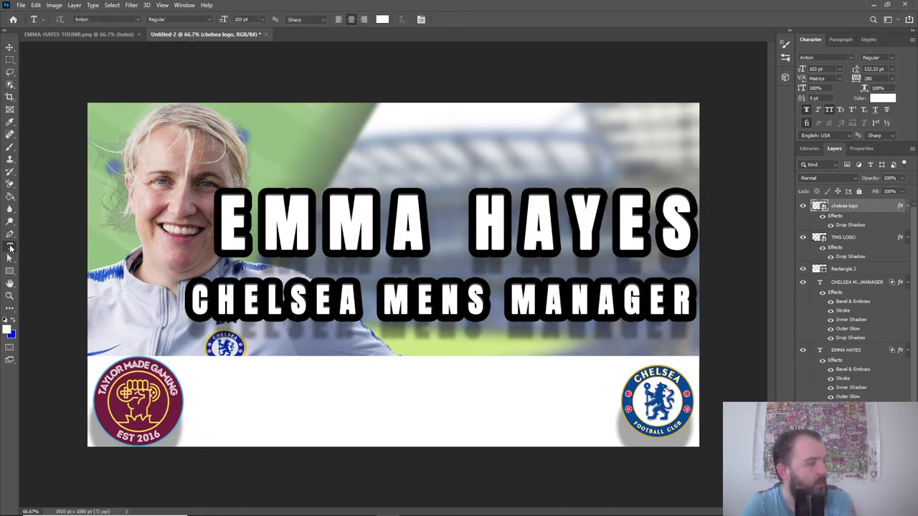
left_click(70, 37)
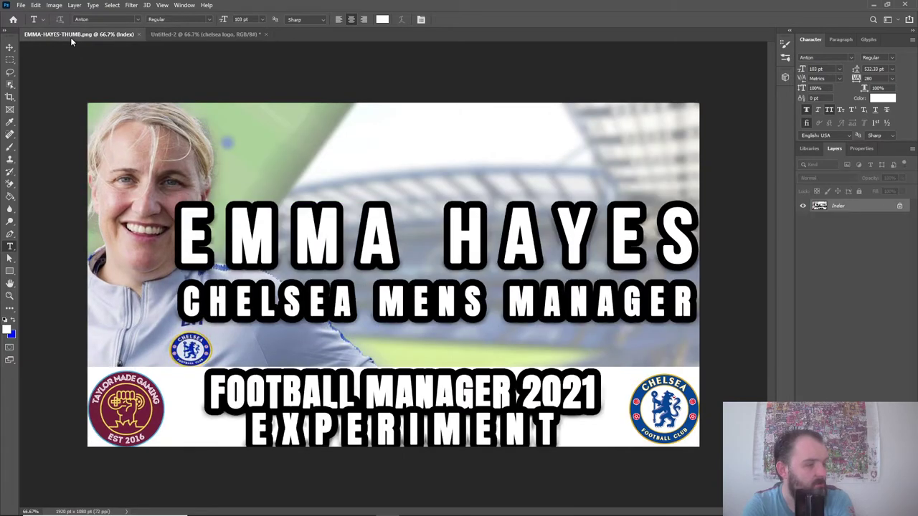
left_click(198, 34)
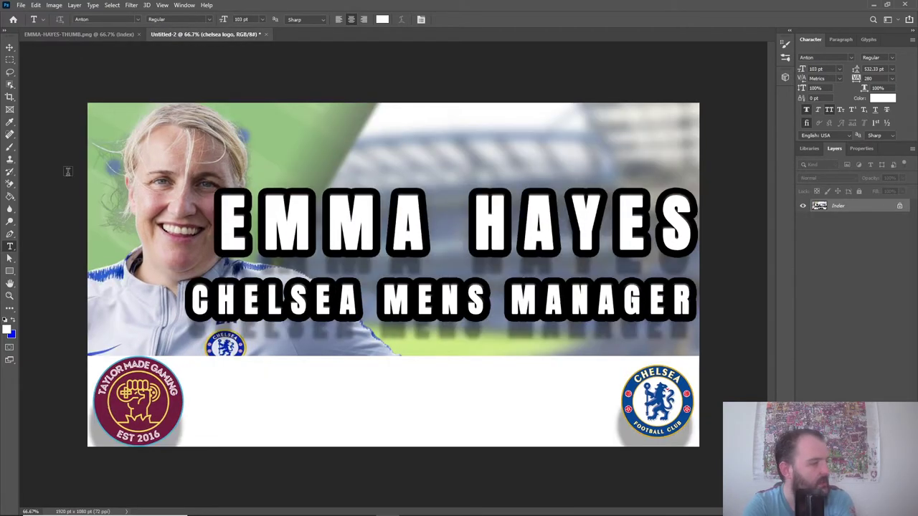
left_click(232, 389)
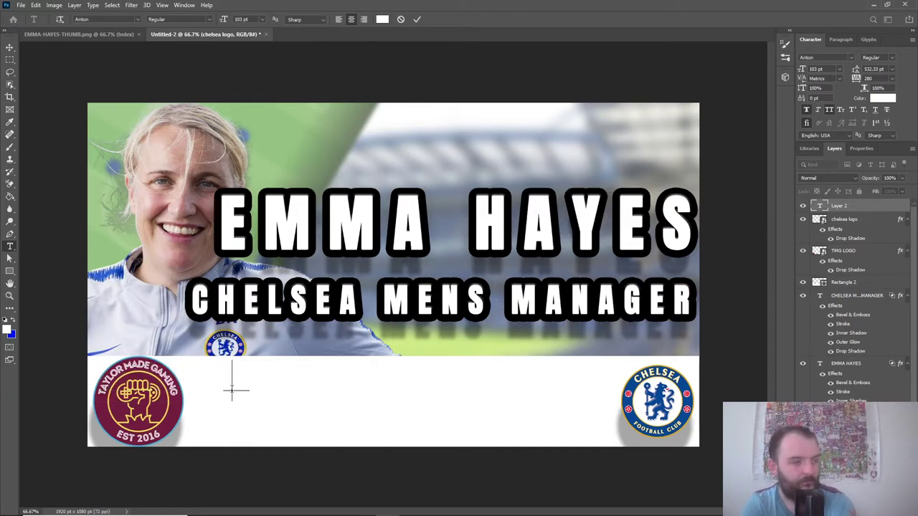
type("TAY")
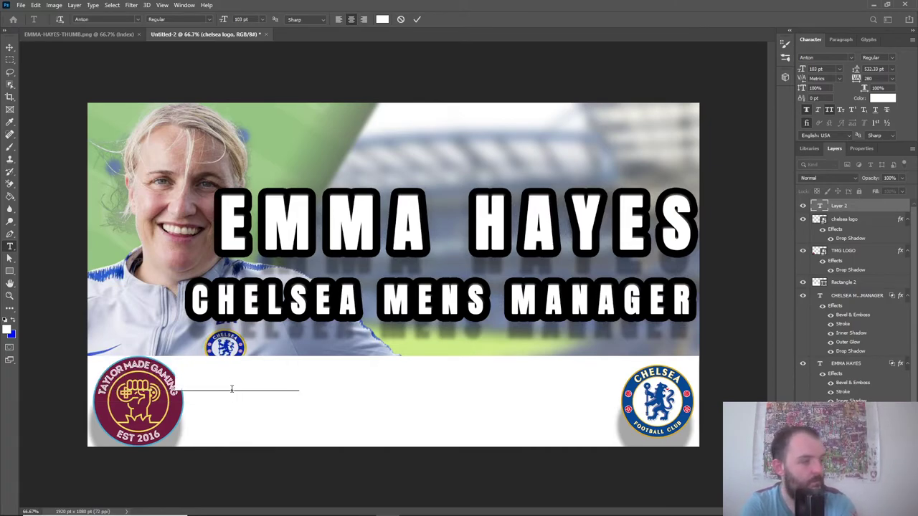
type("LOR MADE GAMING")
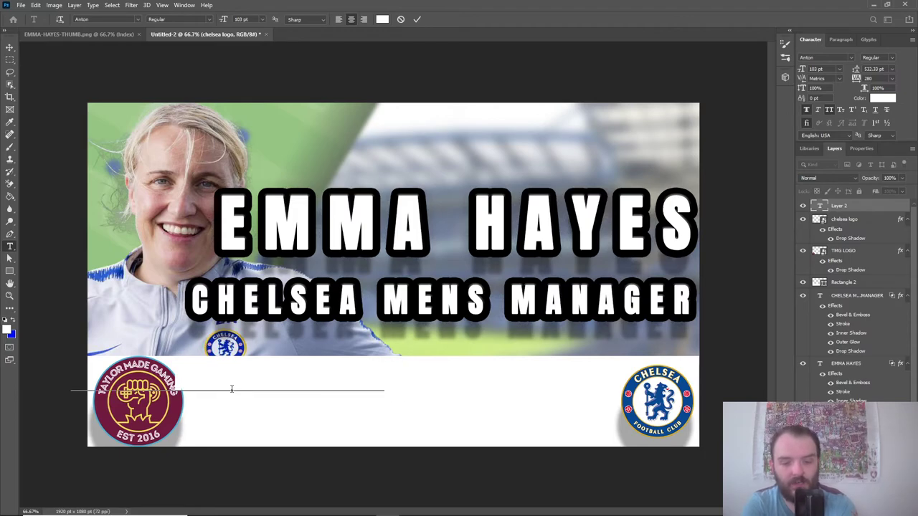
type(" TV")
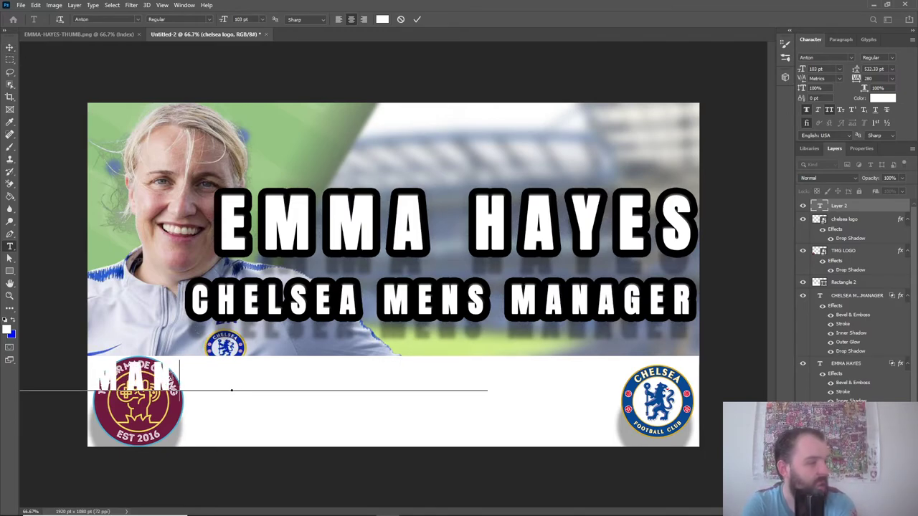
key("ctrl+a")
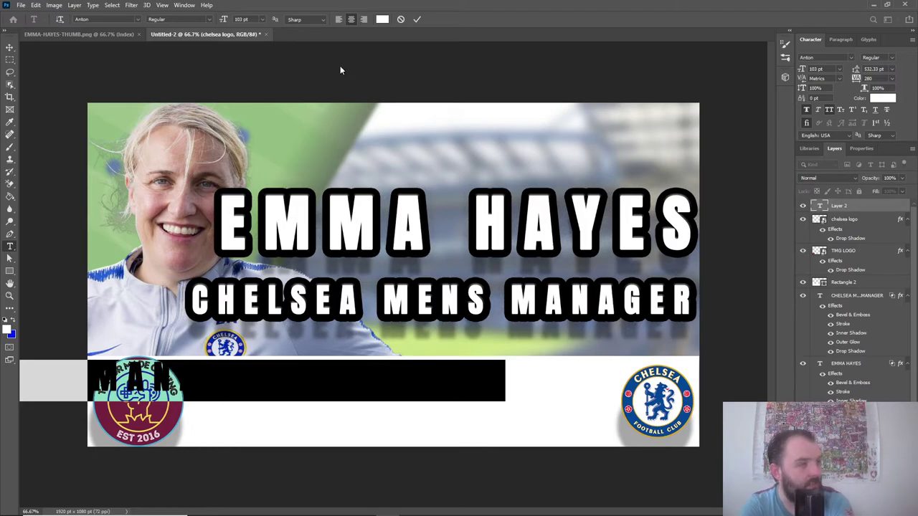
left_click(383, 20)
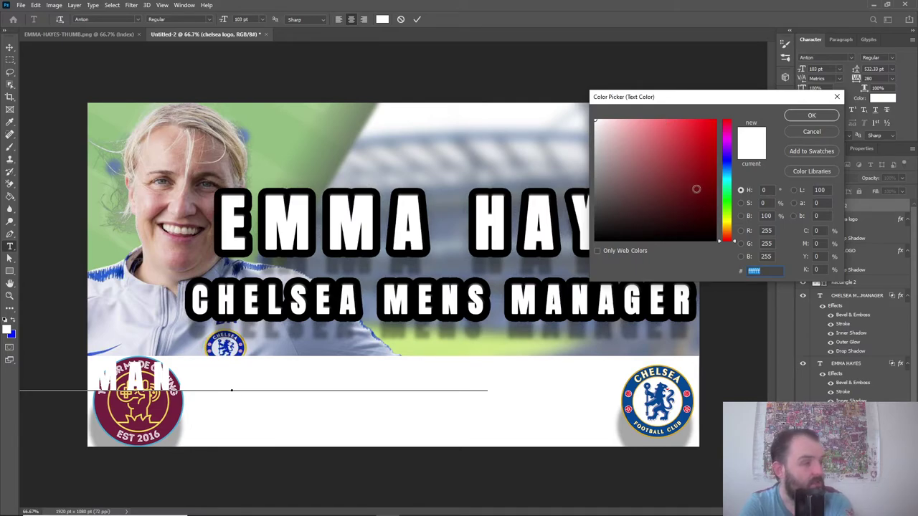
left_click_drag(691, 191, 726, 248)
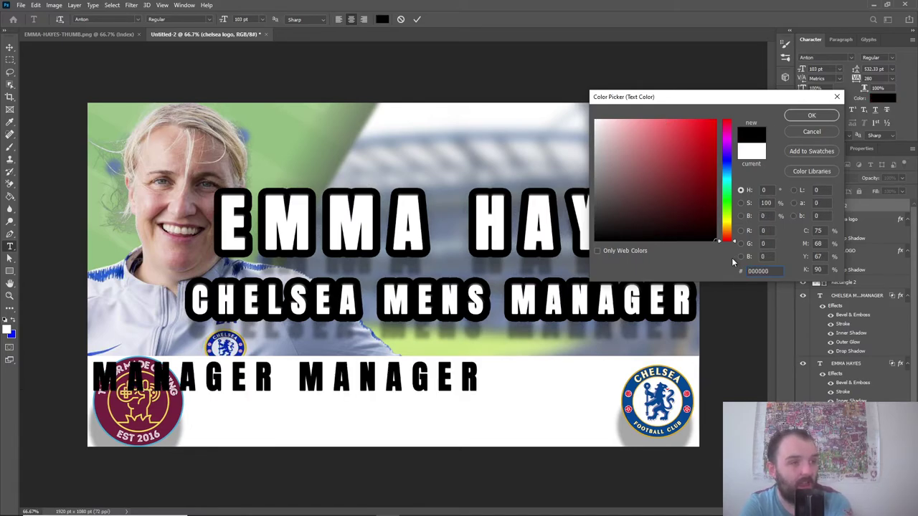
left_click(804, 116)
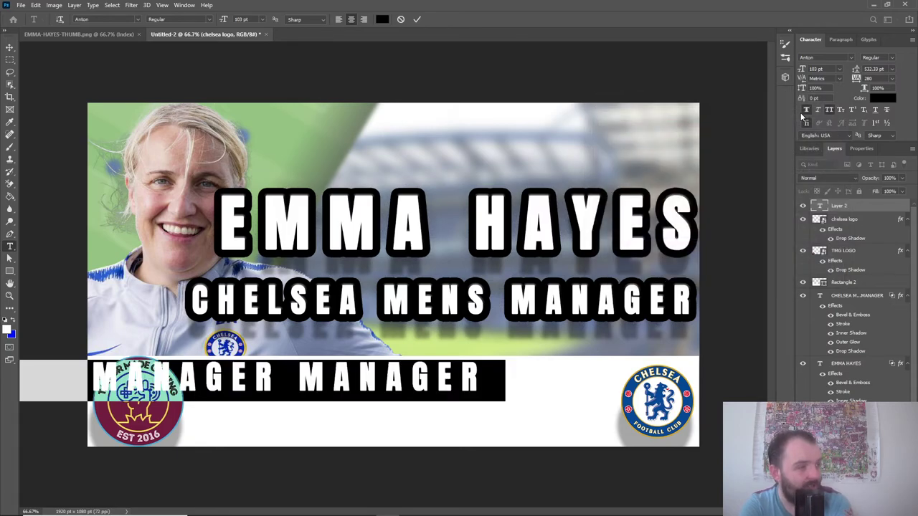
left_click(10, 48)
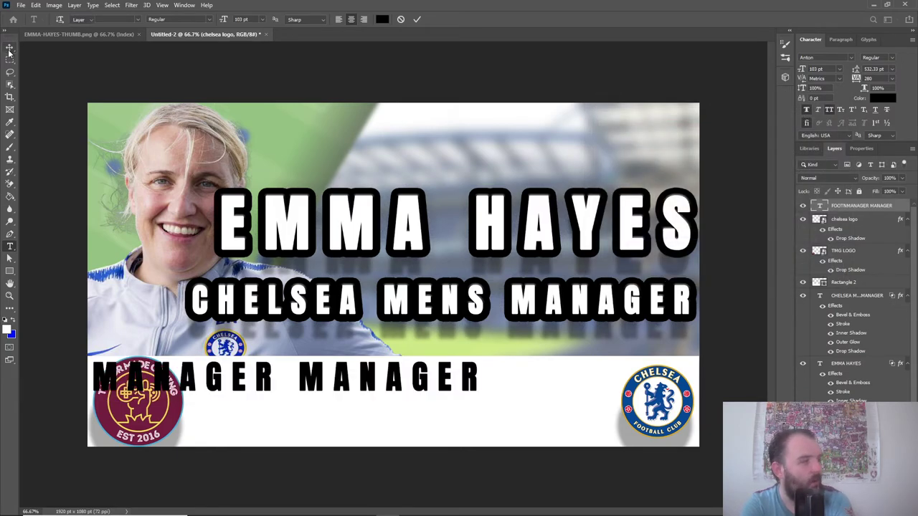
left_click_drag(345, 386, 528, 385)
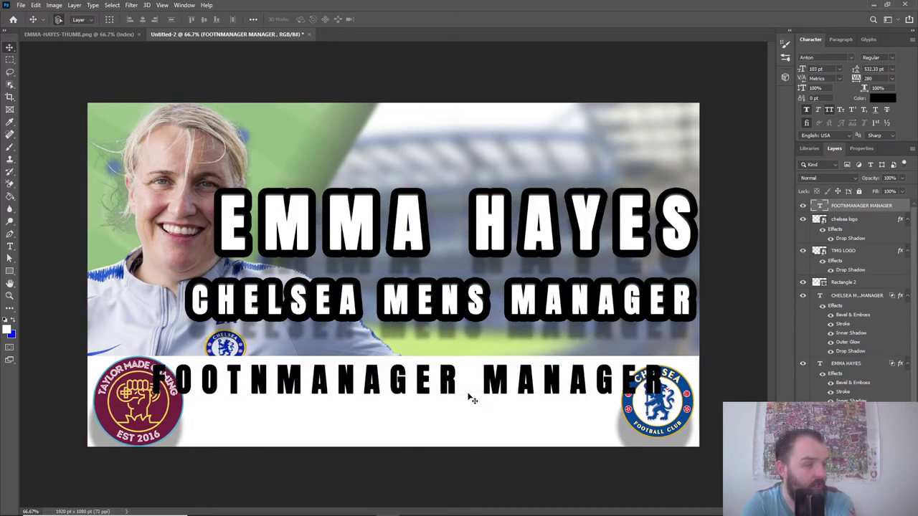
- Correct the band text to FOOTBALLMANAGER by deleting extra letters and inserting BALL
double_click(452, 380)
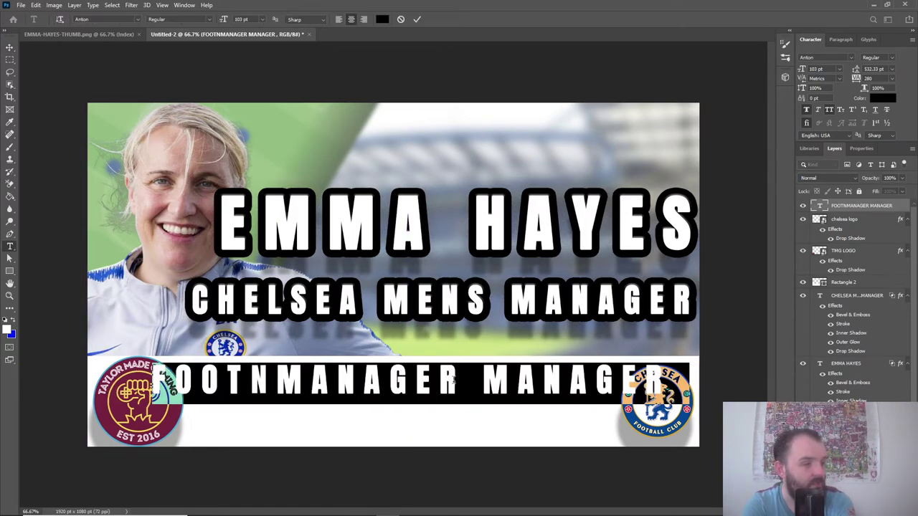
left_click(485, 380)
key("BackSpace")
key("BackSpace")
key("BackSpace")
key("BackSpace")
key("BackSpace")
key("BackSpace")
key("BackSpace")
key("BackSpace")
key("BackSpace")
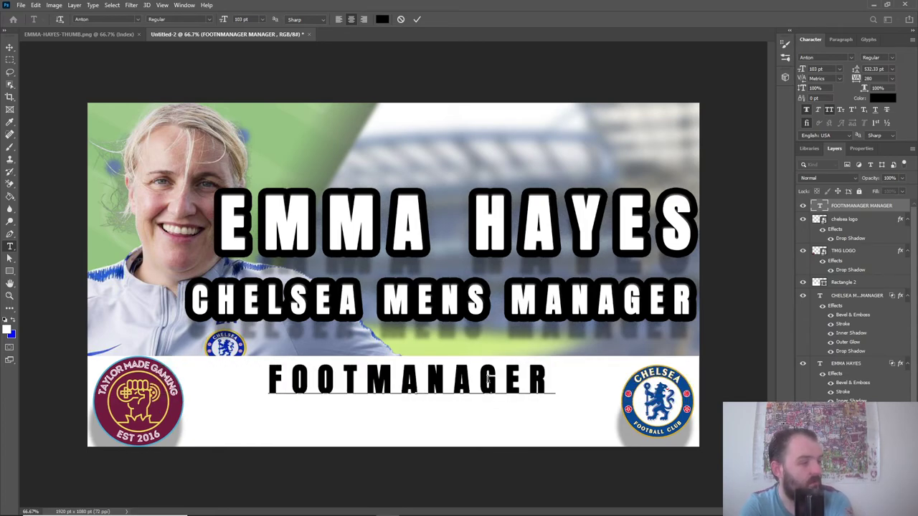
type("BALL")
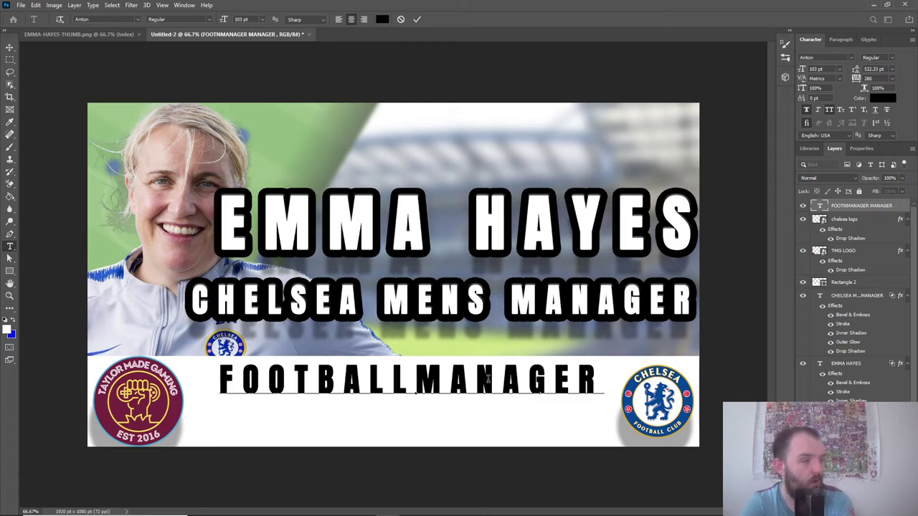
left_click(10, 49)
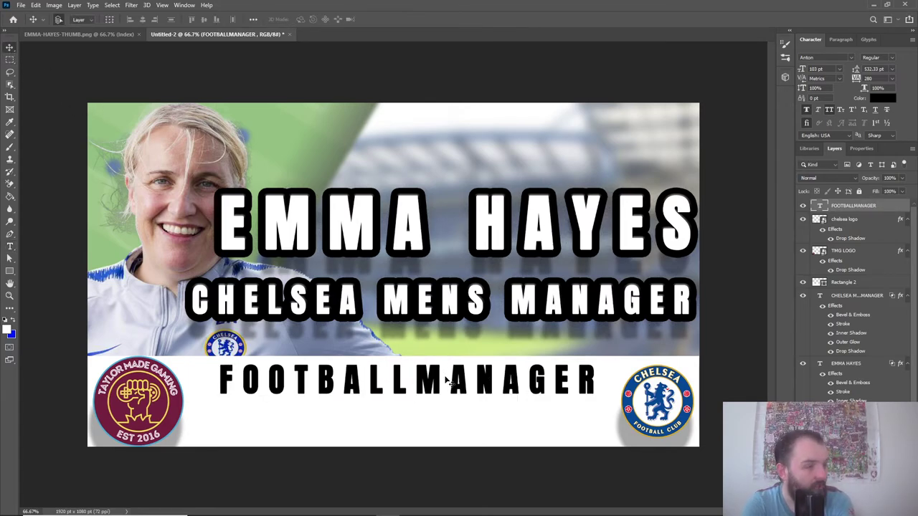
- Shift FOOTBALLMANAGER right, then copy the EMMA HAYES layer style onto FOOTBALLMANAGER
left_click_drag(445, 377, 451, 383)
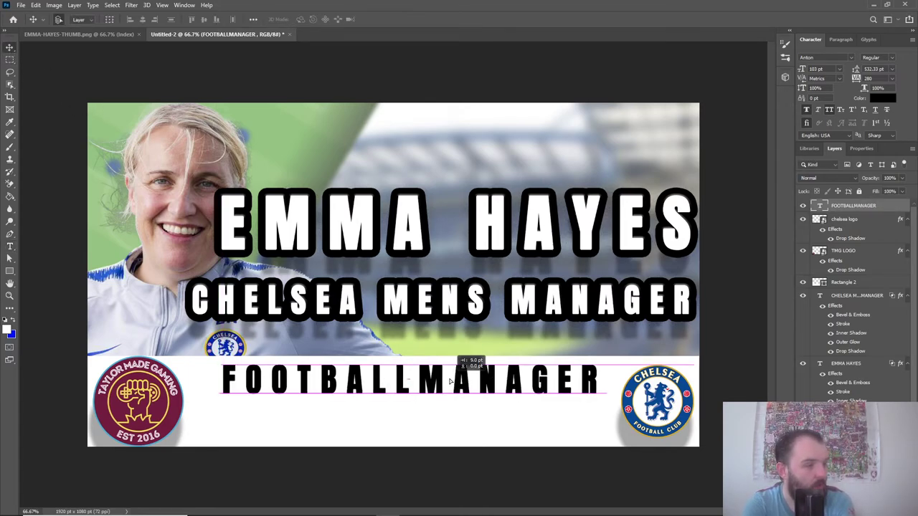
left_click(545, 247)
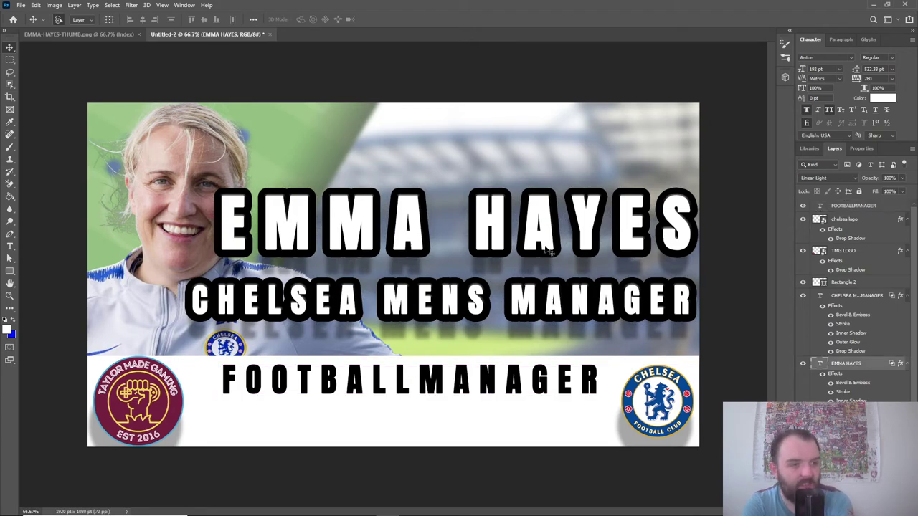
right_click(869, 364)
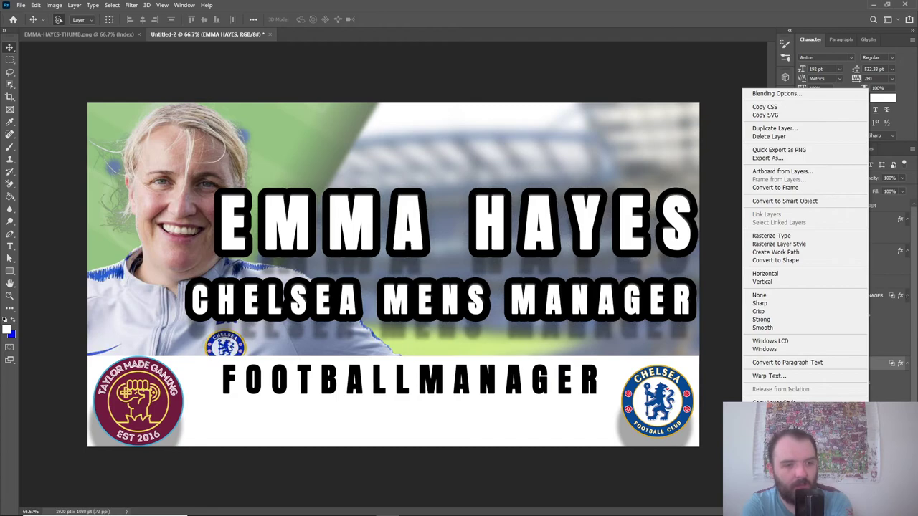
left_click(887, 376)
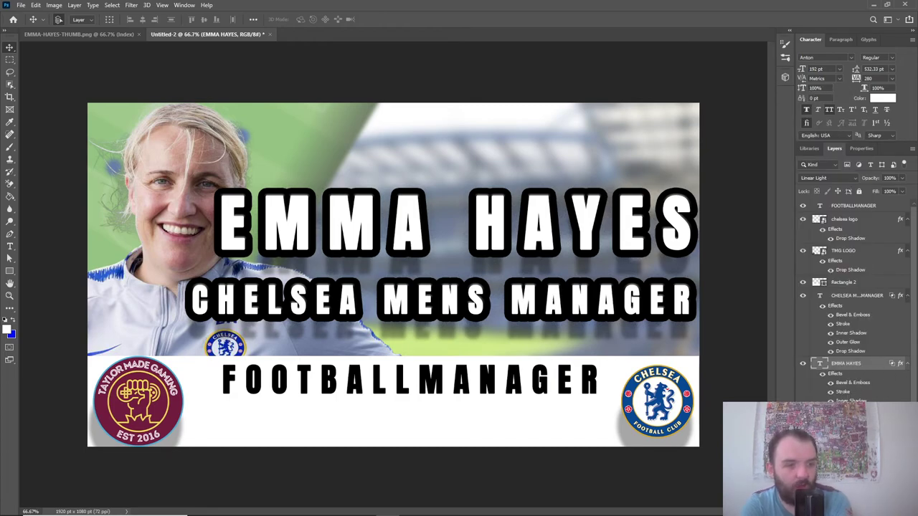
right_click(864, 365)
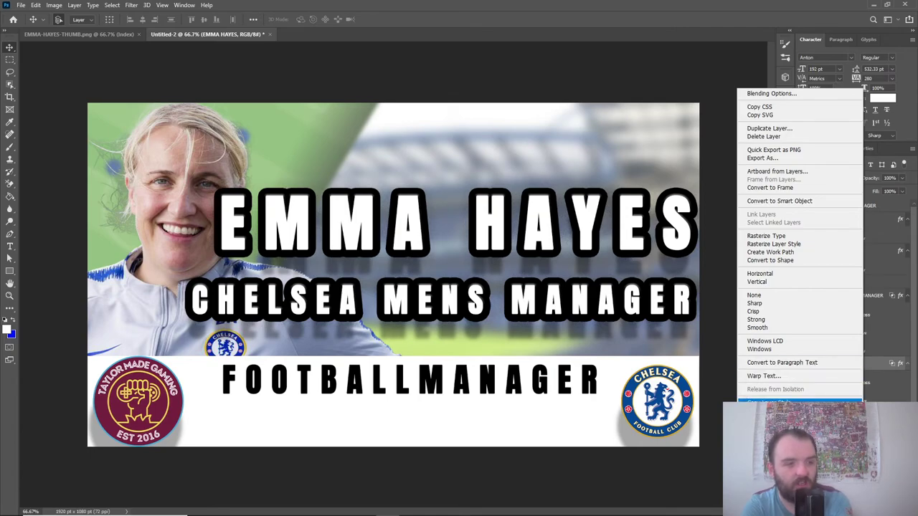
left_click(611, 397)
left_click(858, 206)
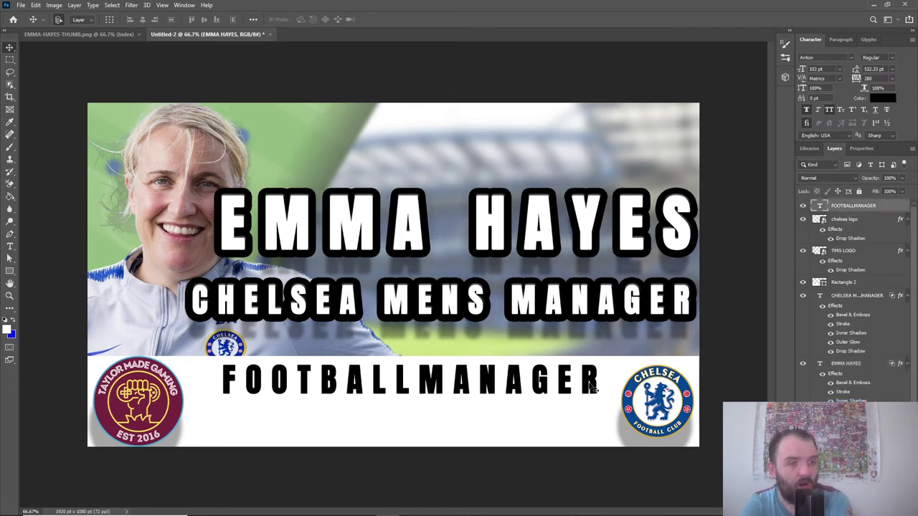
right_click(871, 208)
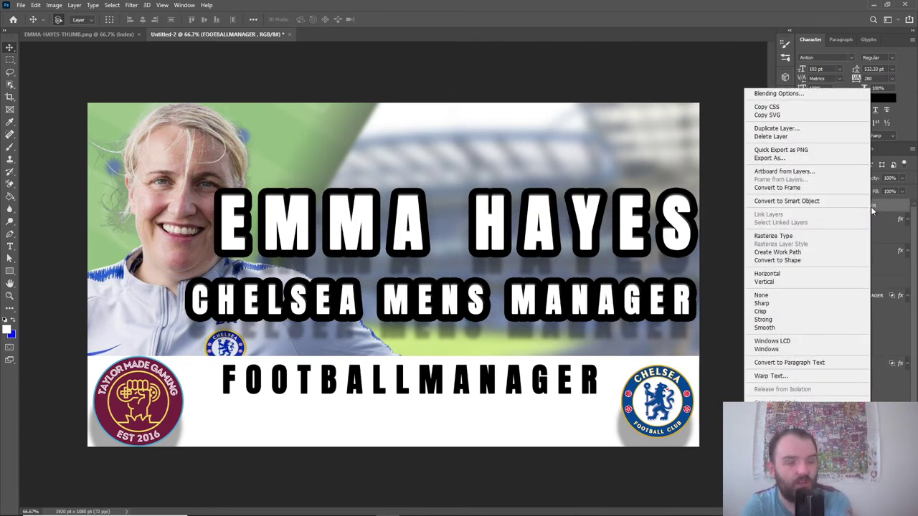
left_click(782, 412)
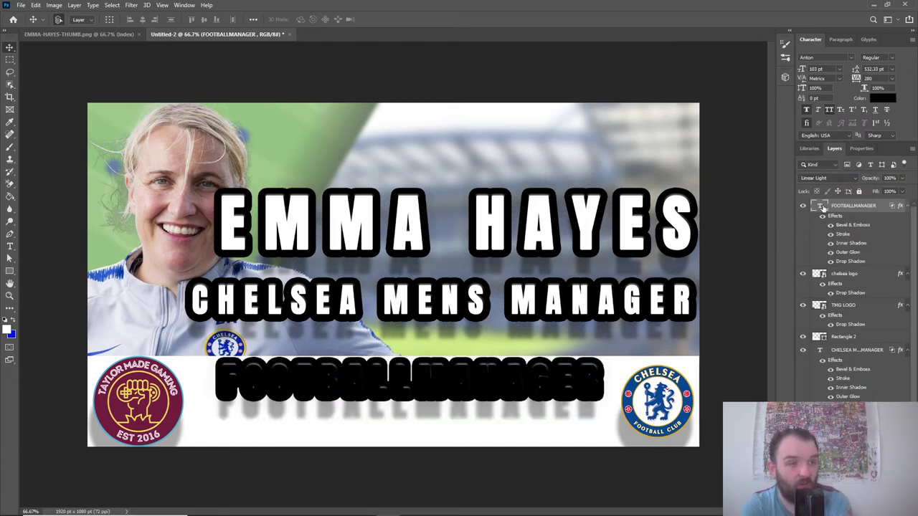
- Change the FOOTBALLMANAGER stroke colour to white (ffffff) and nudge the text slightly left
double_click(884, 207)
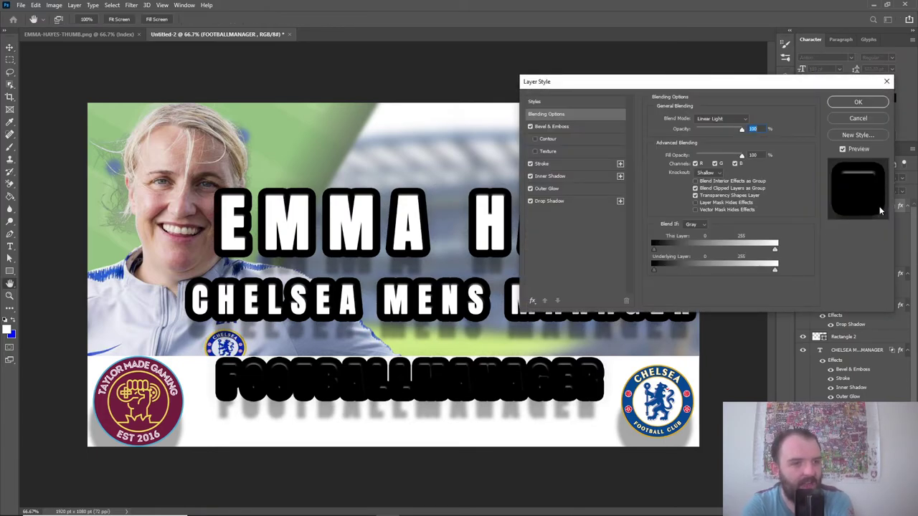
left_click(542, 164)
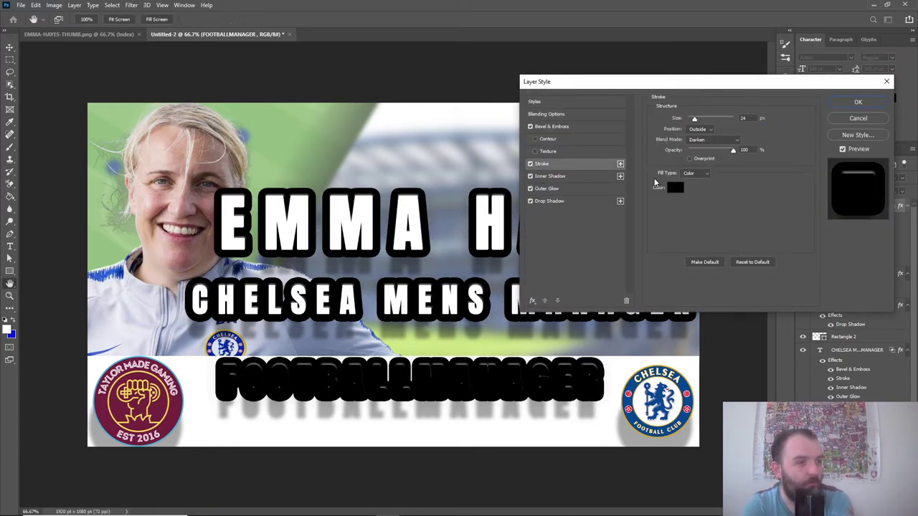
left_click(675, 187)
left_click(637, 166)
left_click_drag(637, 166, 561, 101)
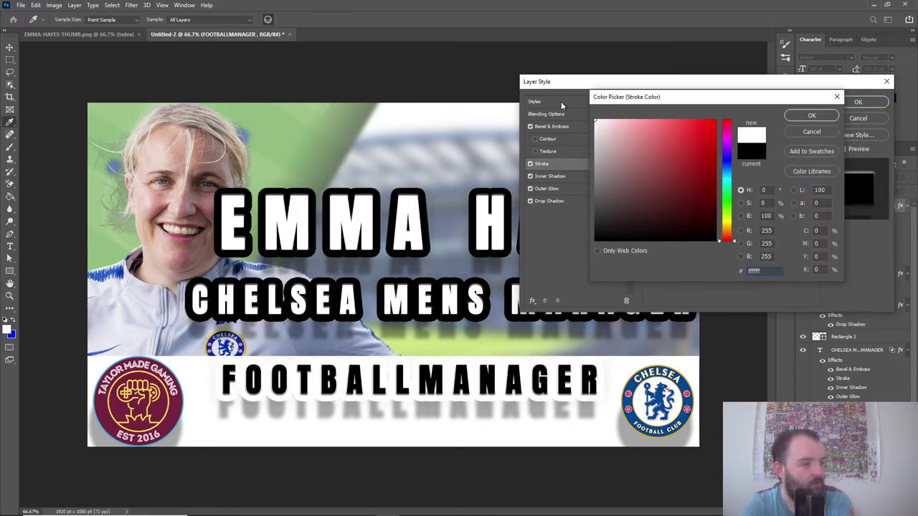
left_click(830, 118)
left_click(863, 101)
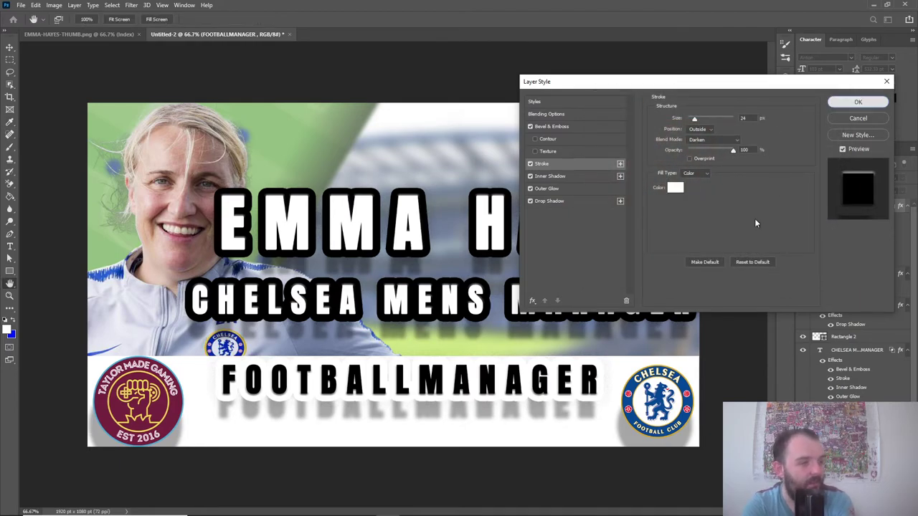
left_click_drag(572, 389, 561, 392)
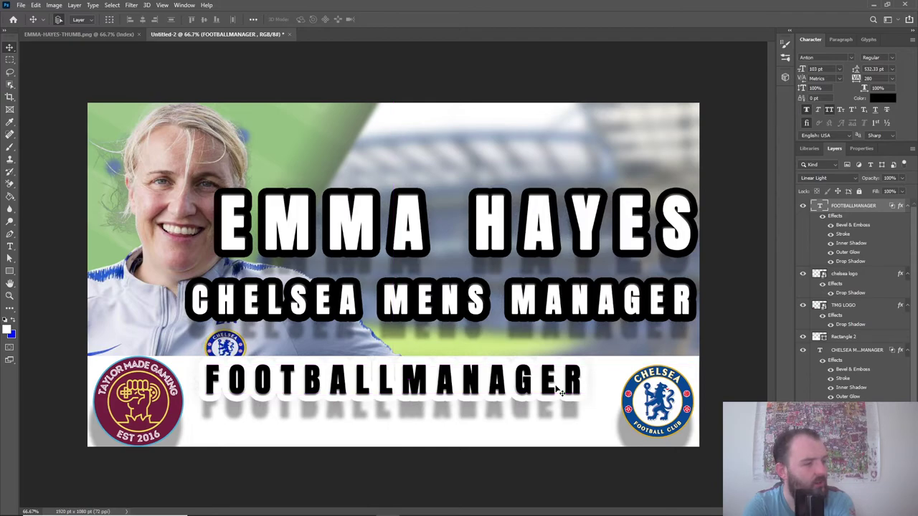
- Compare against EMMA-HAYES-THUMB.png and undo the FOOTBALLMANAGER layer effects
left_click(88, 40)
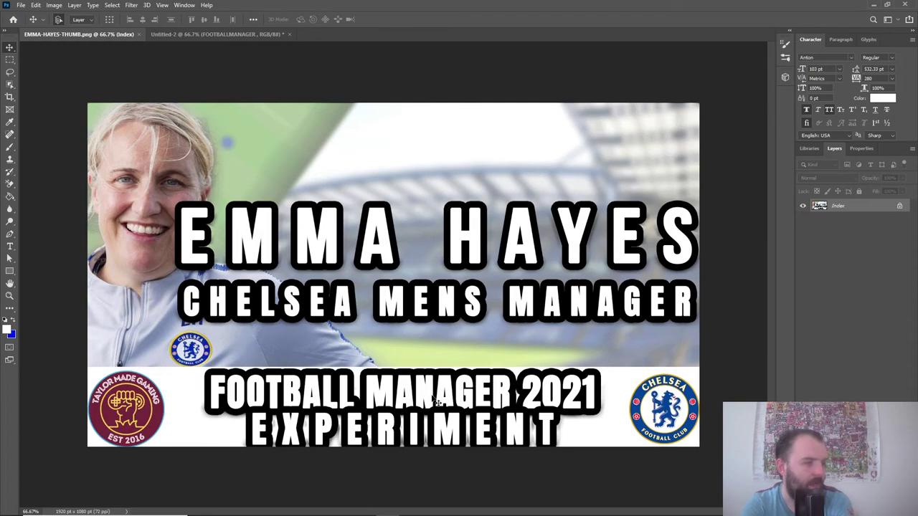
left_click(177, 35)
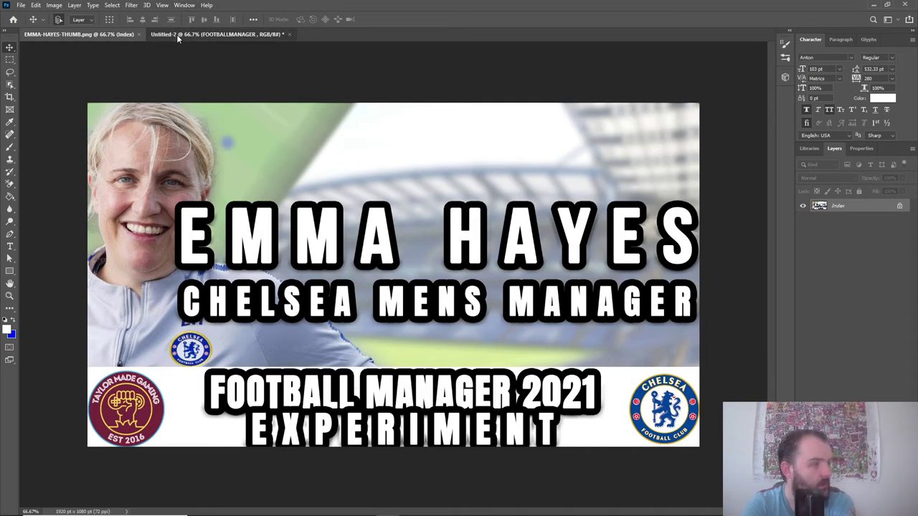
double_click(414, 373)
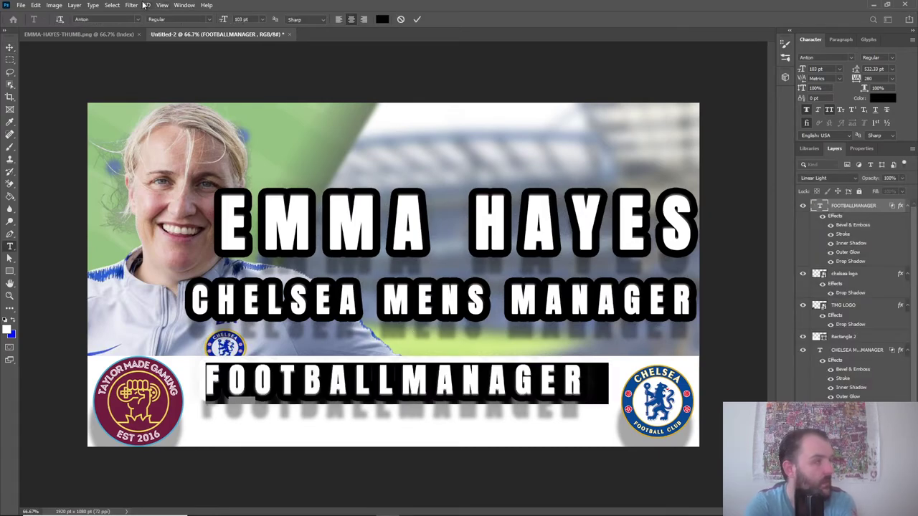
left_click(9, 48)
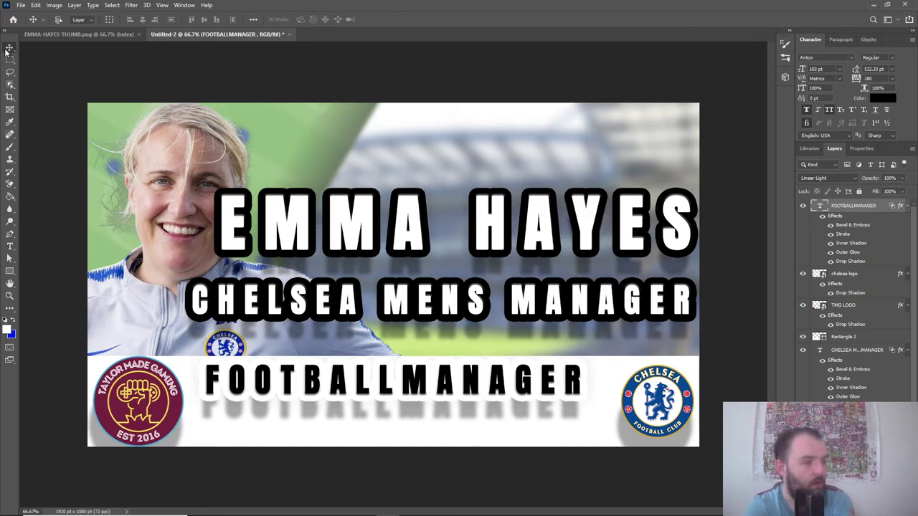
key("ctrl+z")
key("ctrl+z")
key("ctrl+z")
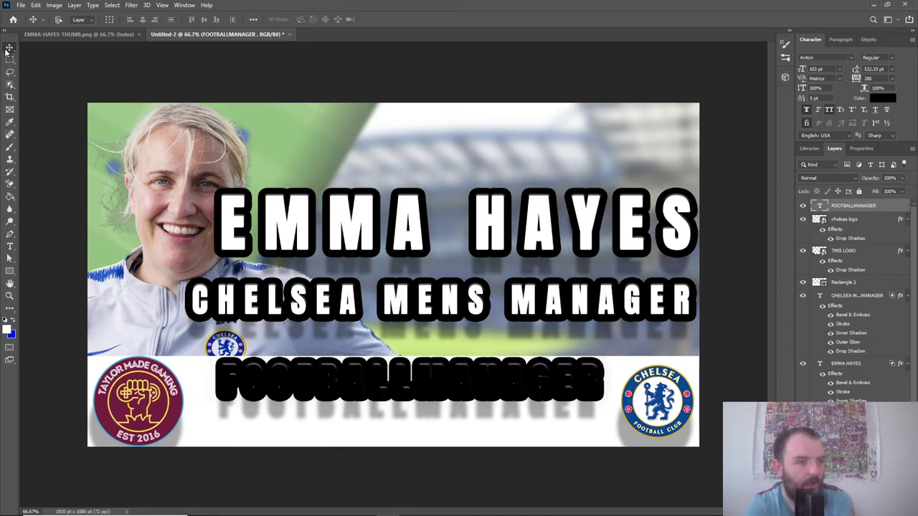
- Set the FOOTBALLMANAGER text colour to white and paste the title layer style onto it
double_click(492, 368)
left_click(382, 20)
left_click(596, 120)
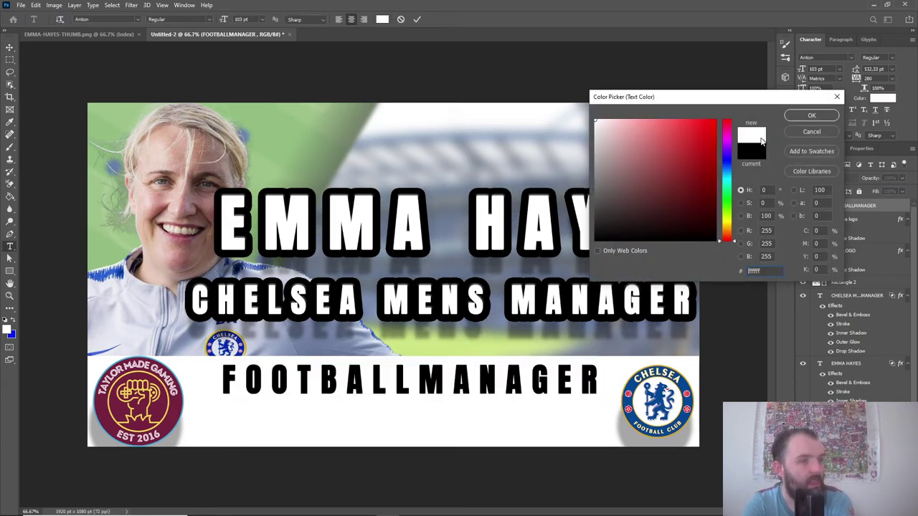
left_click(817, 118)
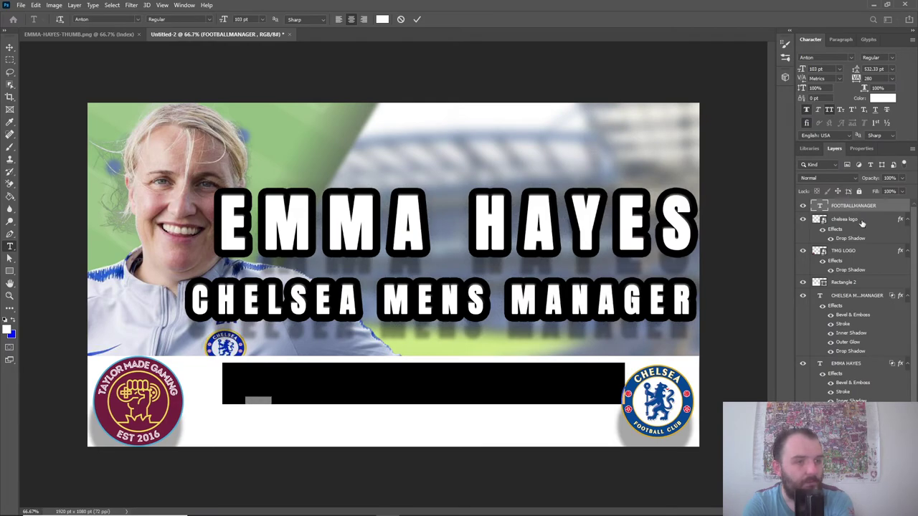
key("ctrl+Return")
key("v")
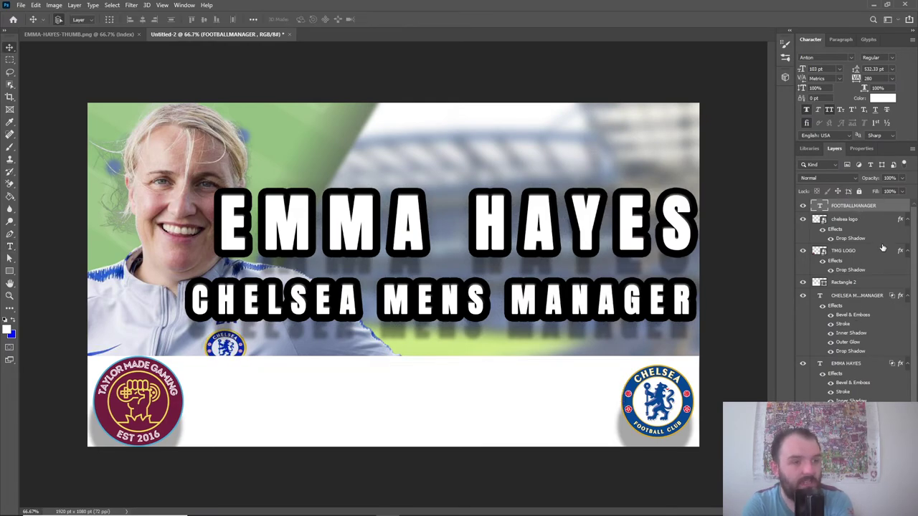
right_click(884, 206)
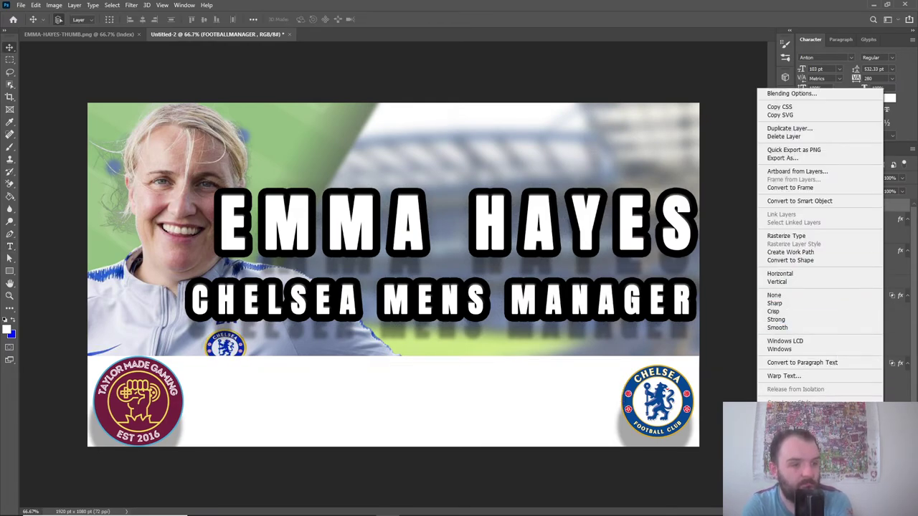
left_click(796, 411)
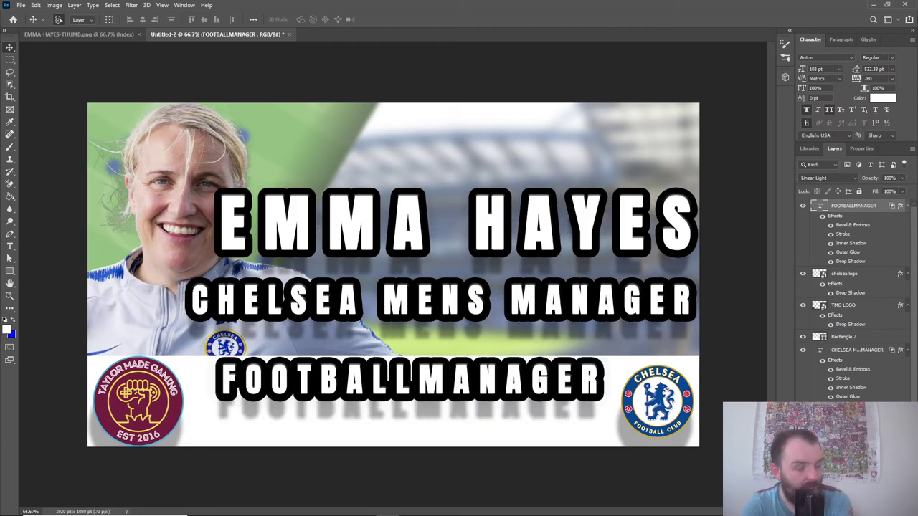
- Edit the band text so it reads FOOTBALL MANAGER as two words
double_click(408, 378)
left_click(407, 378)
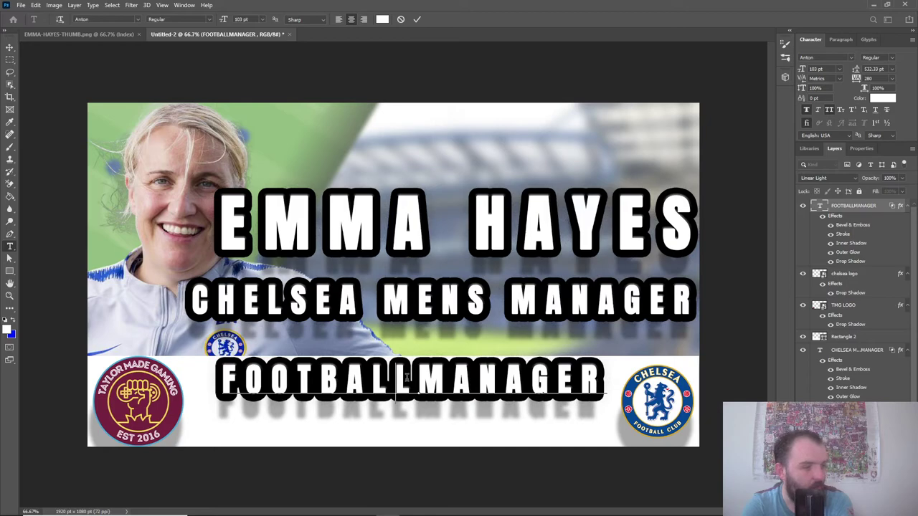
key("BackSpace")
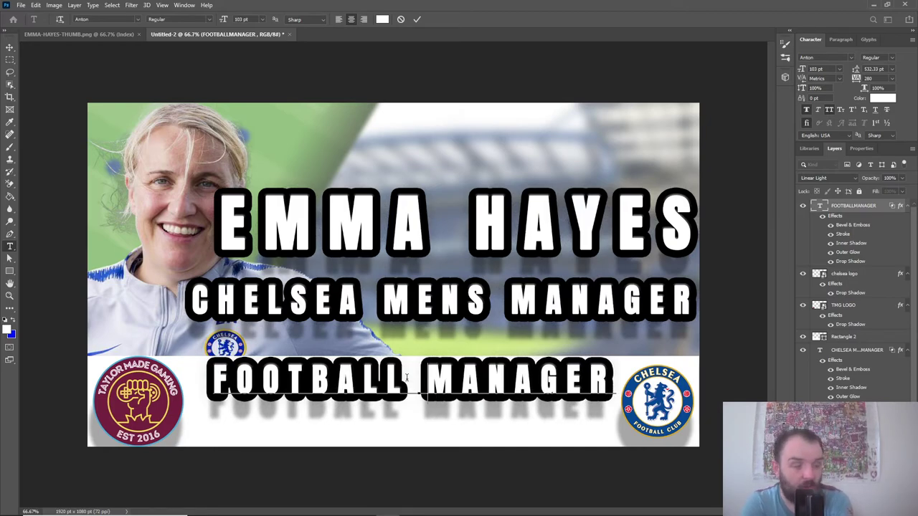
left_click(9, 47)
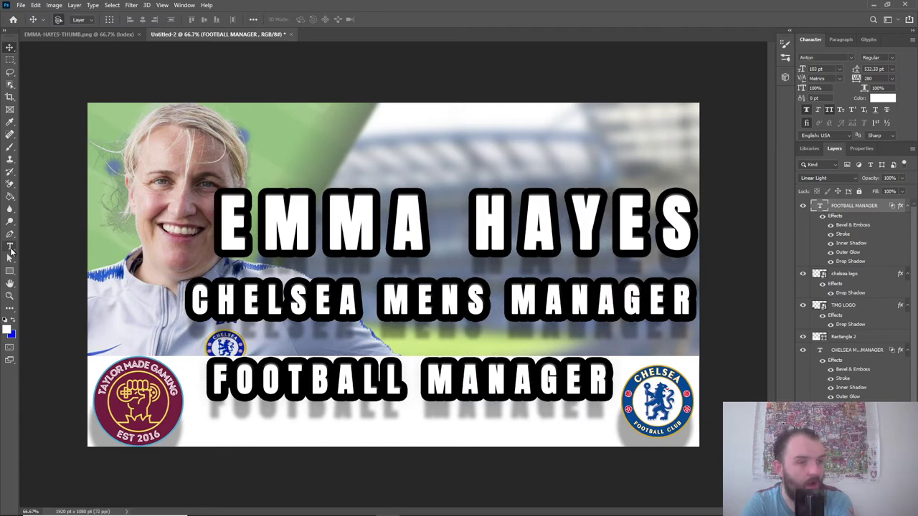
left_click(10, 249)
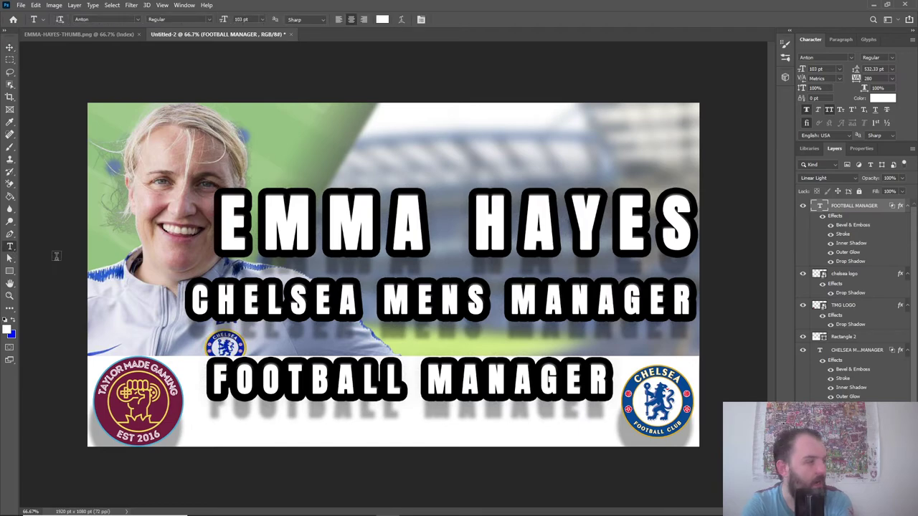
- Add a new text line beneath FOOTBALL MANAGER, paste the outlined title style, and centre it
left_click(318, 434)
key("BackSpace")
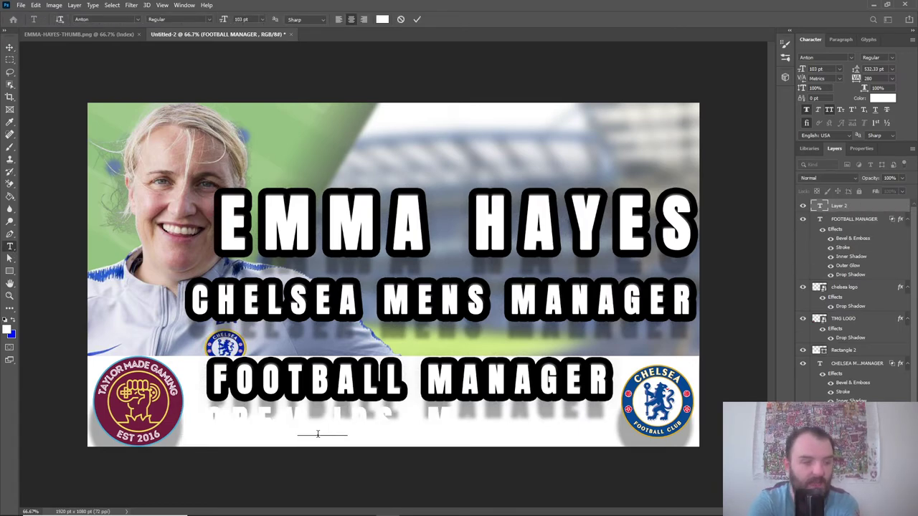
type("F")
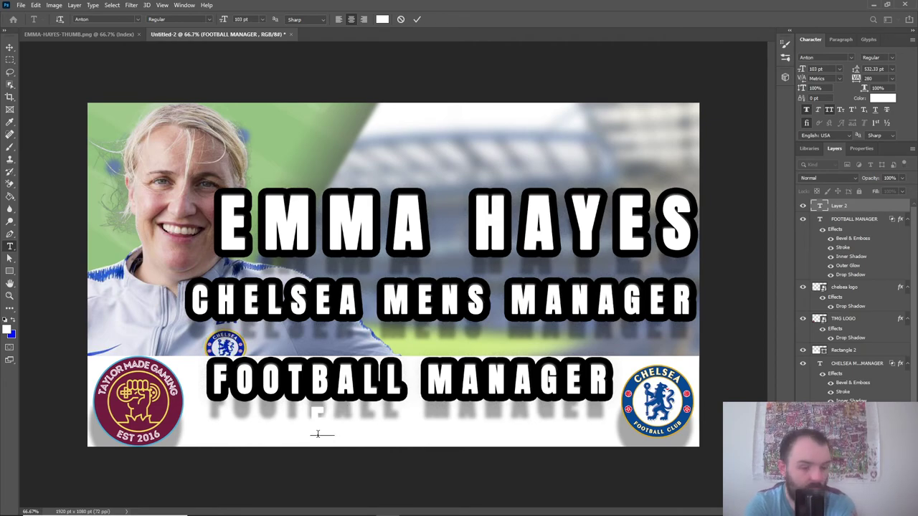
type("OOTB")
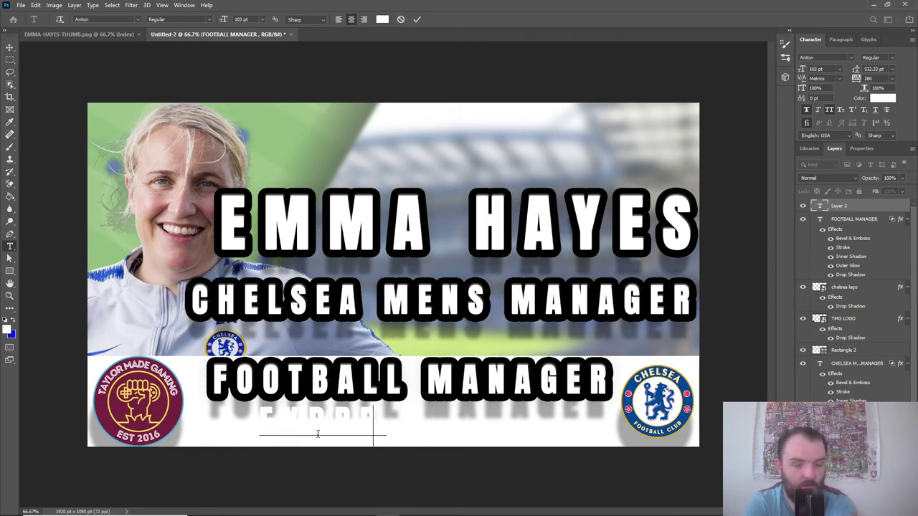
key("BackSpace")
type("BALL")
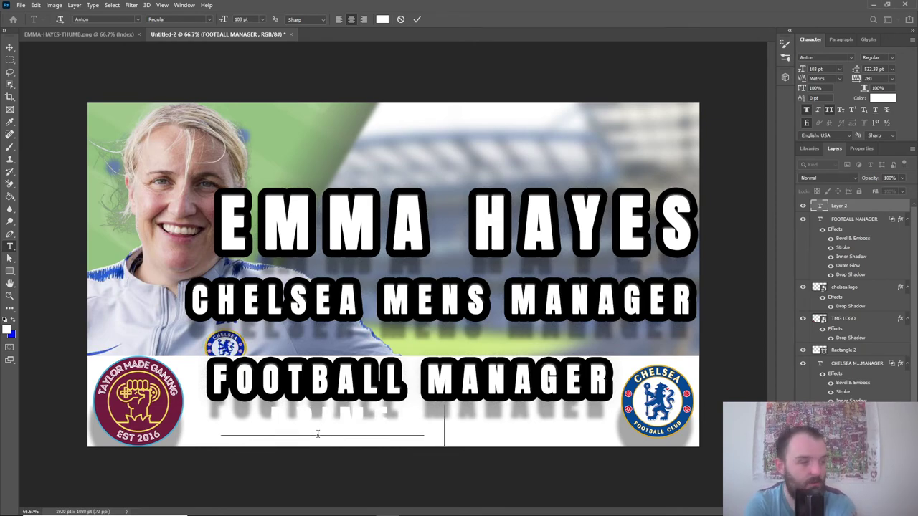
left_click(863, 209)
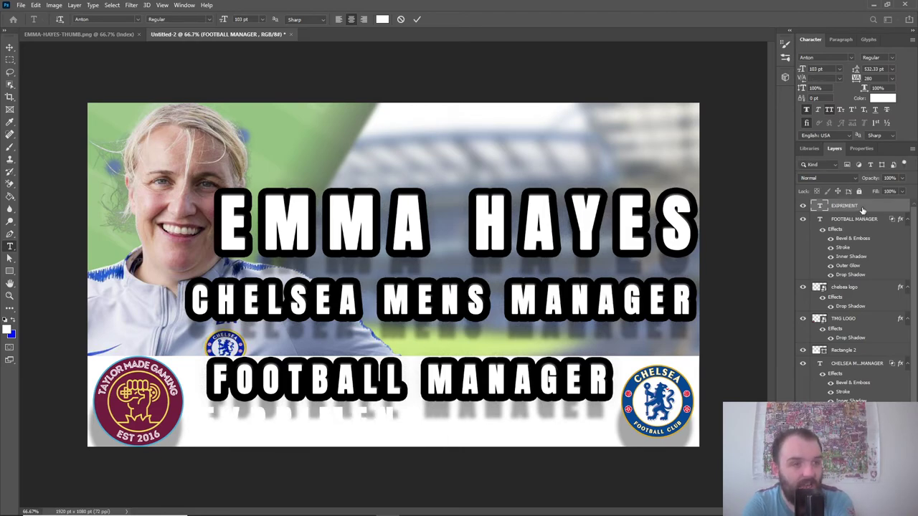
right_click(862, 207)
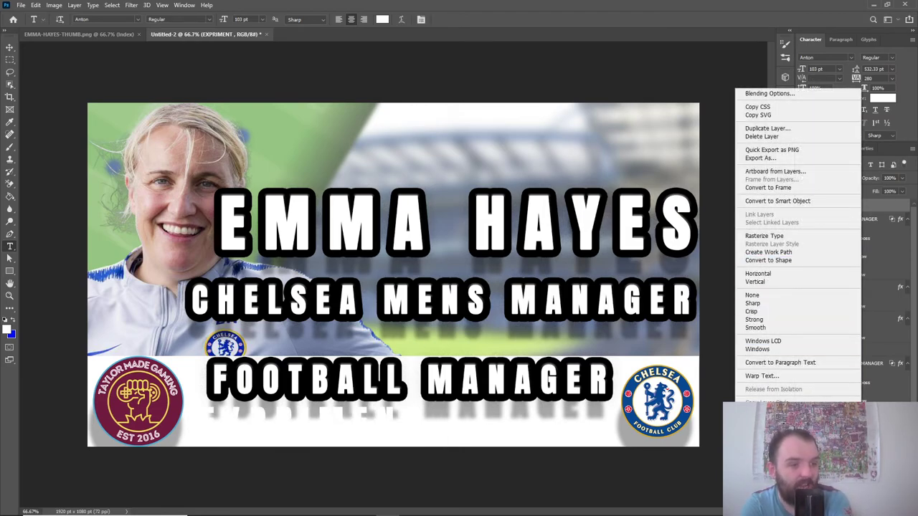
left_click(768, 411)
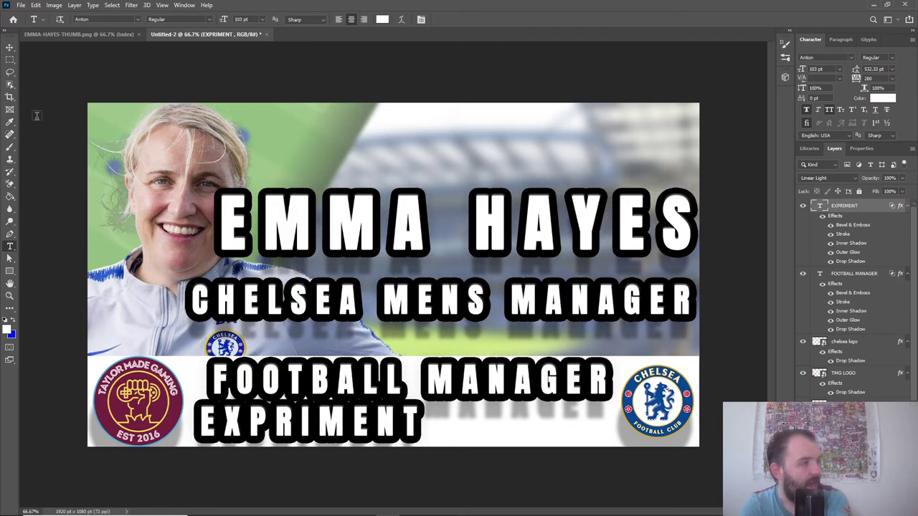
left_click(10, 46)
left_click_drag(312, 427, 414, 426)
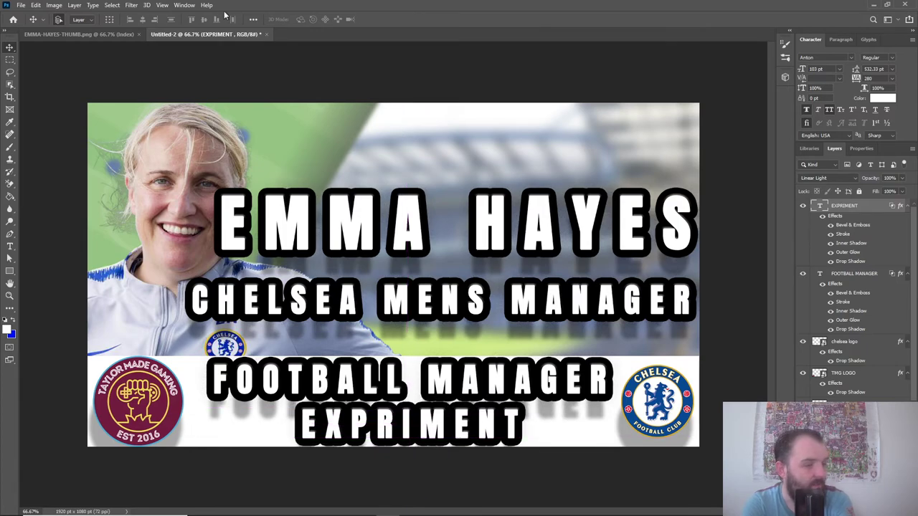
- Fix the misspelled EXPRIMENT to EXPERIMENT, checking it against the reference thumbnail
left_click(100, 35)
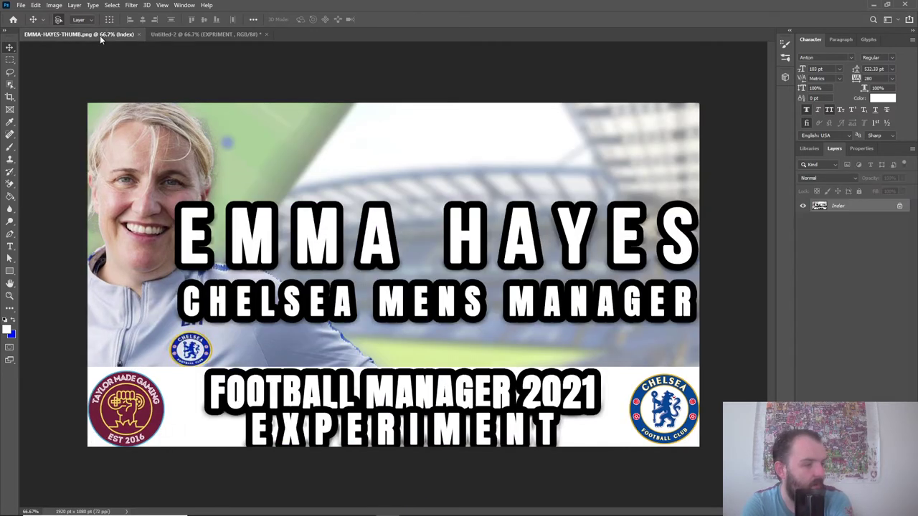
left_click(183, 43)
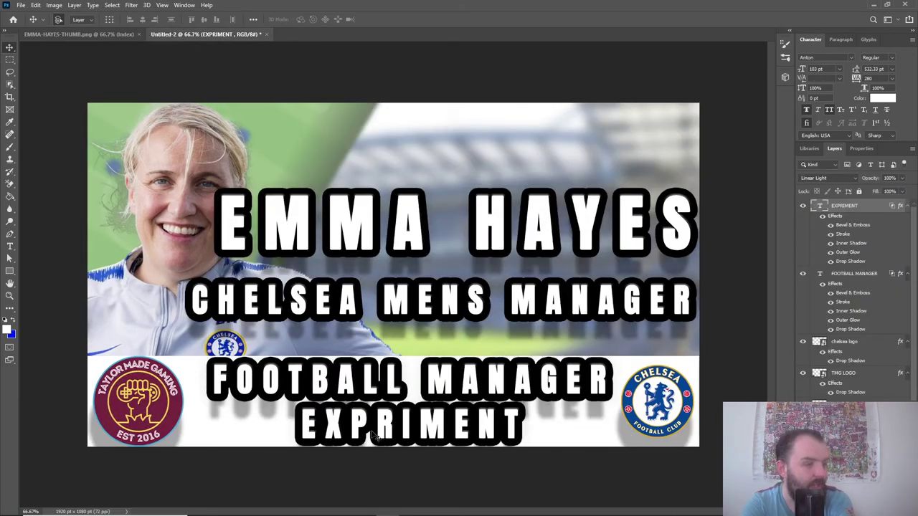
double_click(373, 433)
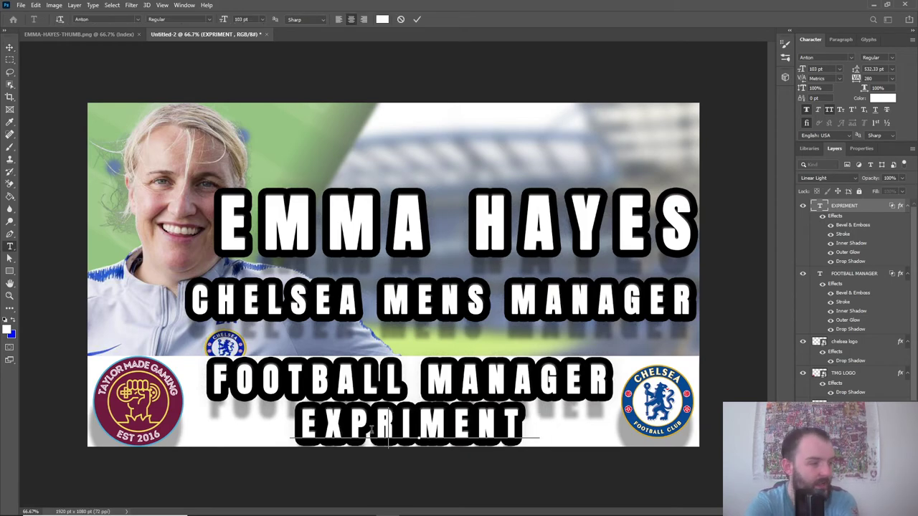
type("E")
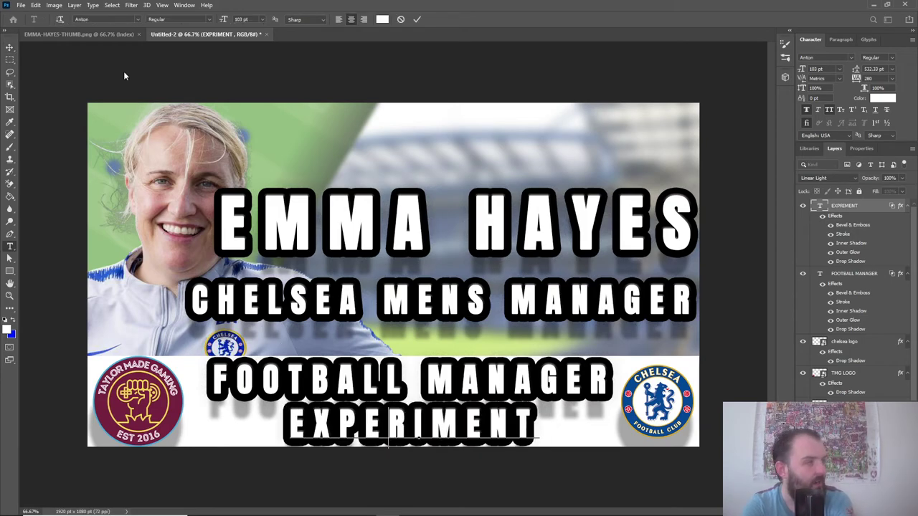
left_click(104, 37)
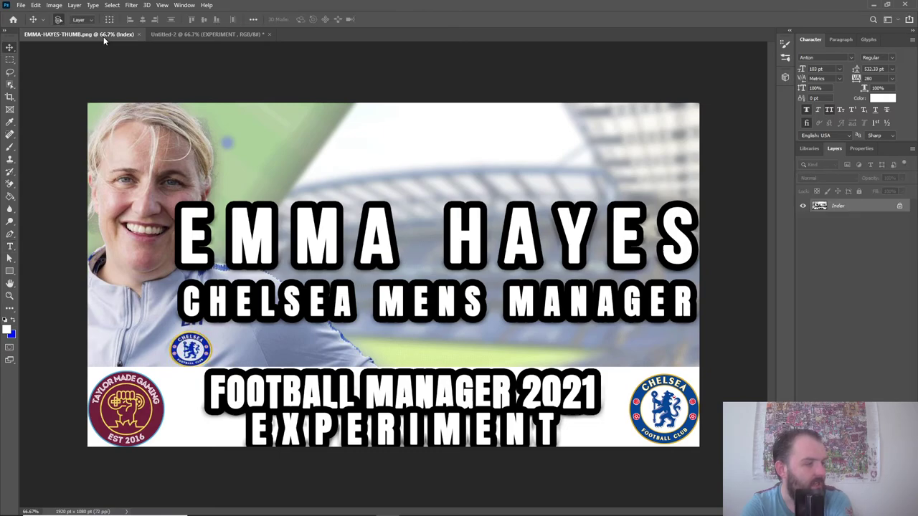
left_click(178, 32)
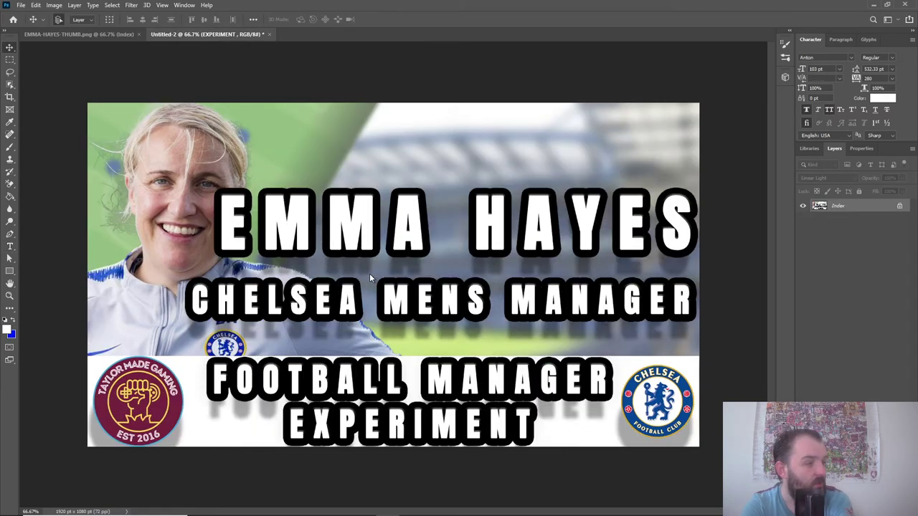
- Enlarge the FOOTBALL MANAGER font size considerably and nudge the title slightly down
double_click(373, 393)
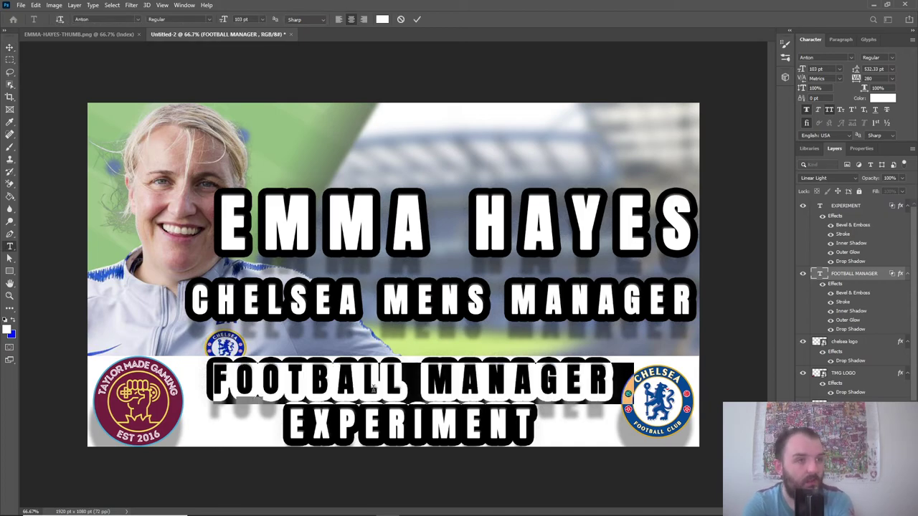
mouse_move(800, 71)
left_mouse_down()
mouse_move(818, 70)
mouse_move(798, 69)
left_mouse_up()
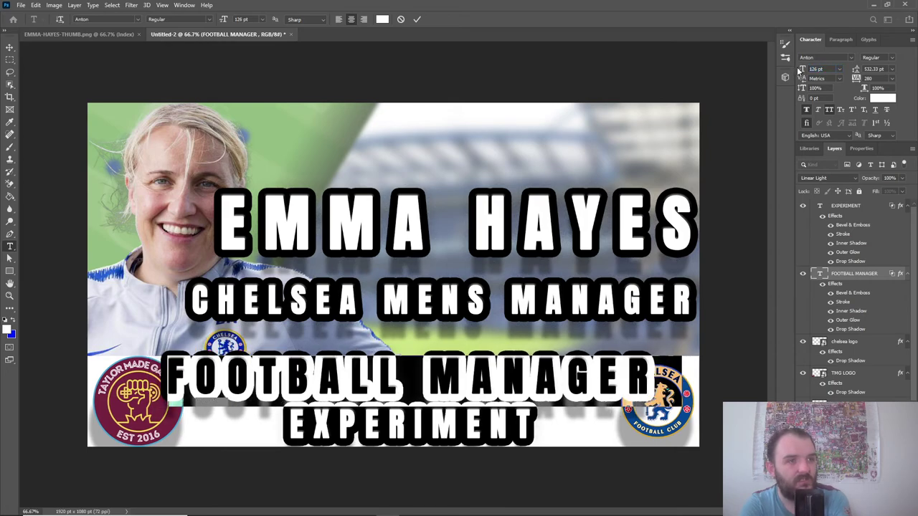
left_click(9, 48)
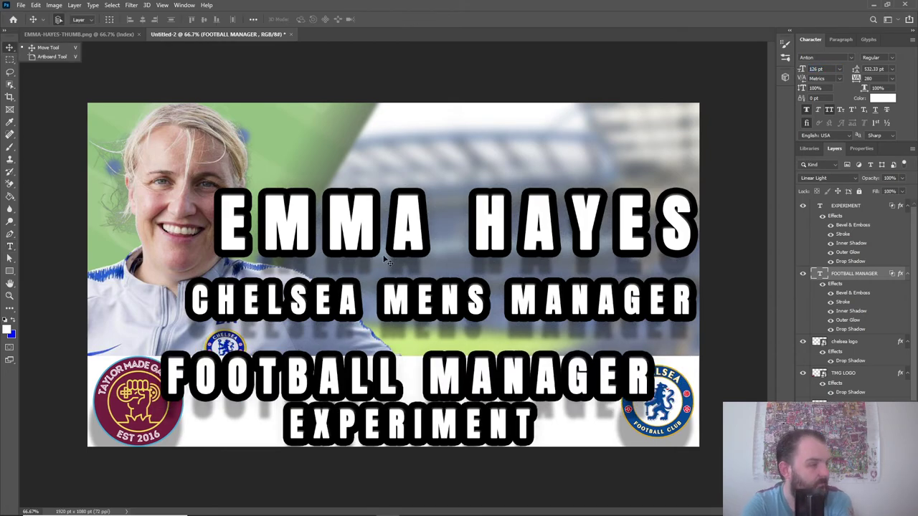
left_click_drag(434, 378, 431, 386)
left_click_drag(431, 383, 435, 385)
- Set the EXPERIMENT line's font size to 113 pt
left_click(434, 429)
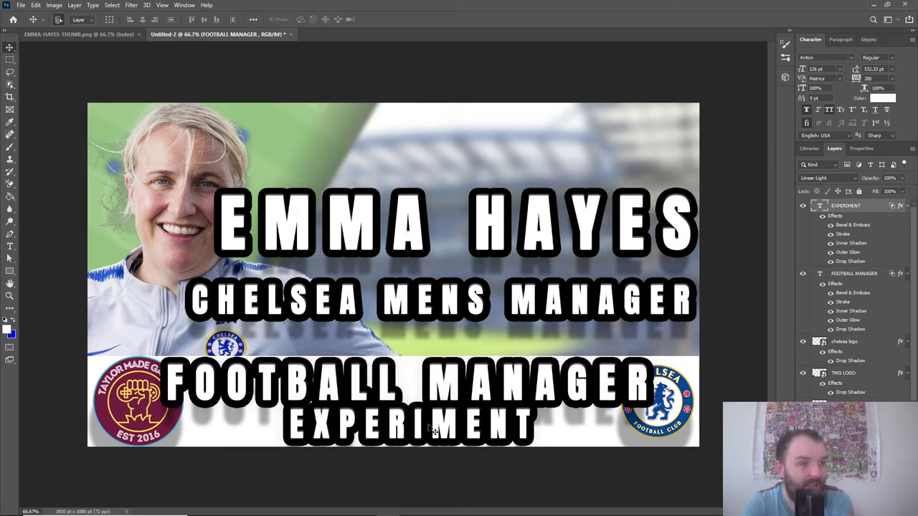
left_click_drag(801, 69, 815, 70)
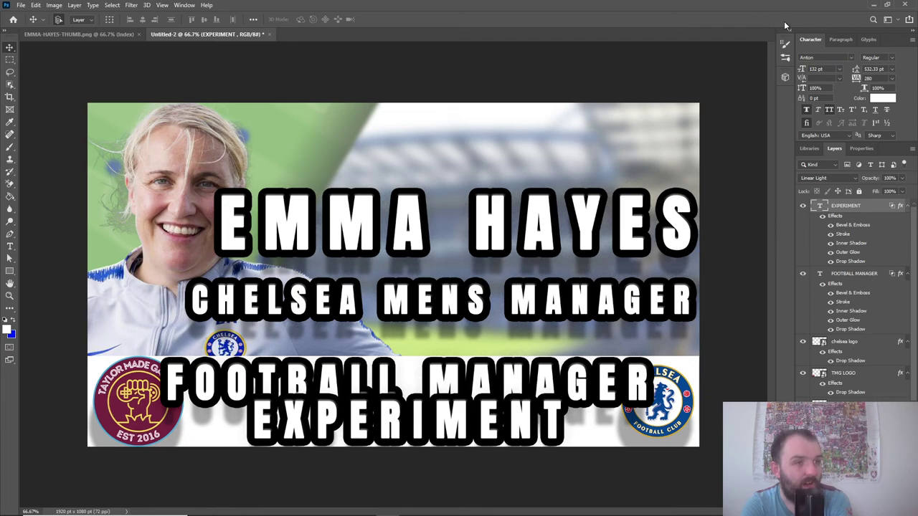
left_click_drag(801, 69, 792, 72)
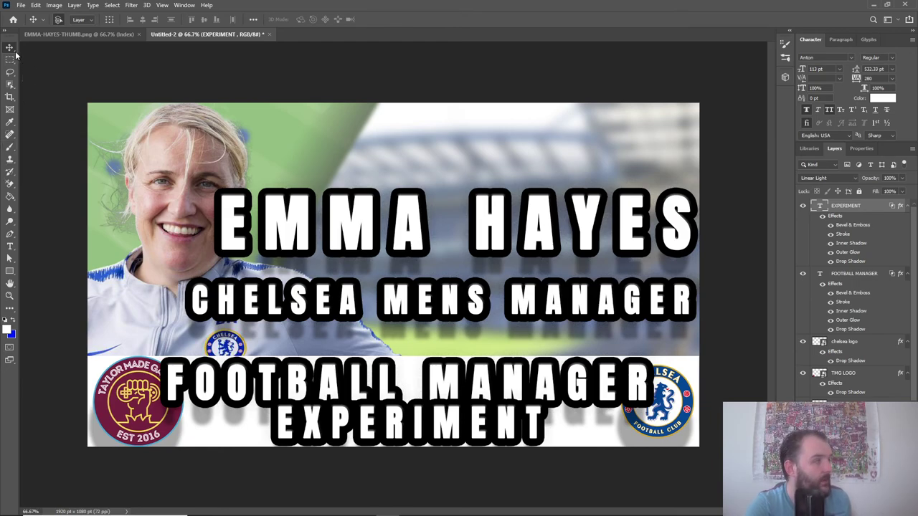
left_click(860, 343)
left_click(864, 377, "shift")
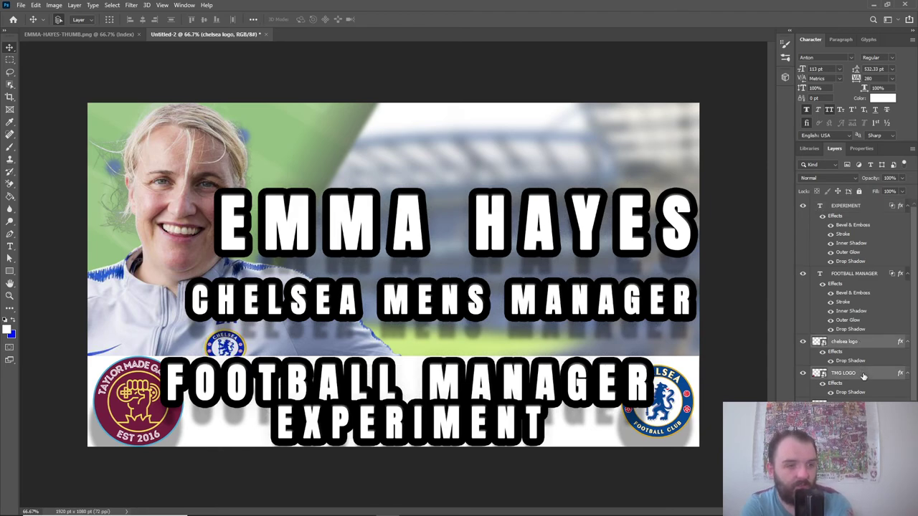
left_click_drag(864, 376, 854, 236)
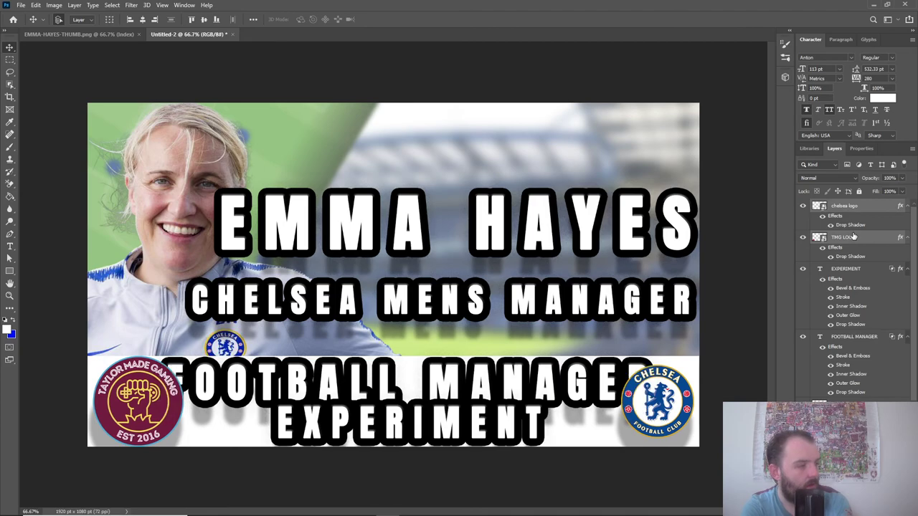
key("ctrl+z")
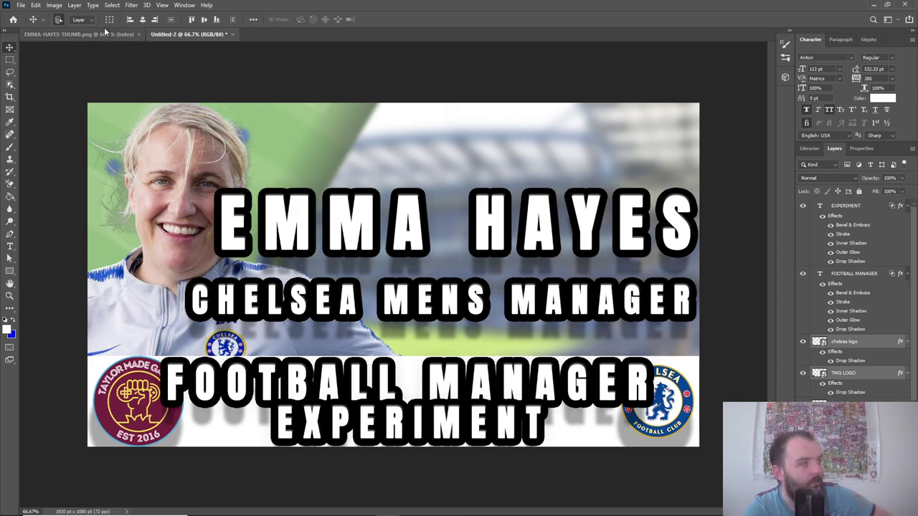
left_click(64, 32)
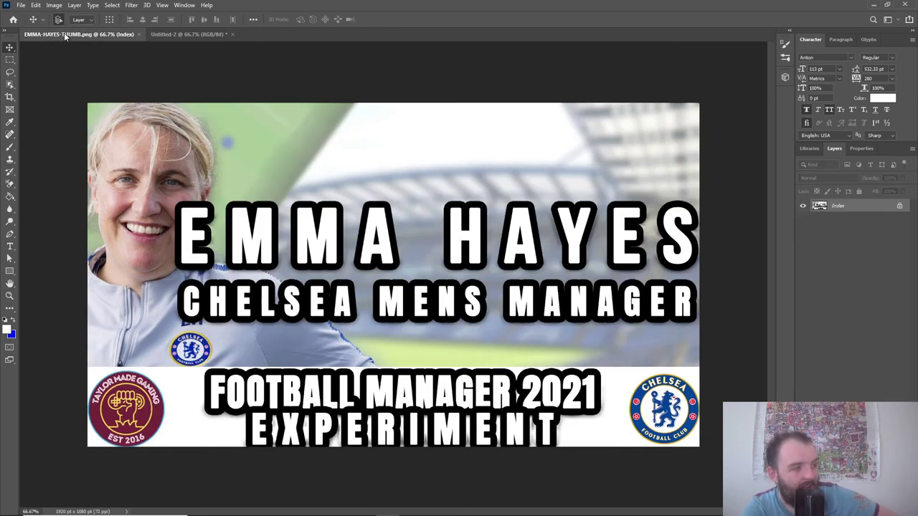
left_click(175, 34)
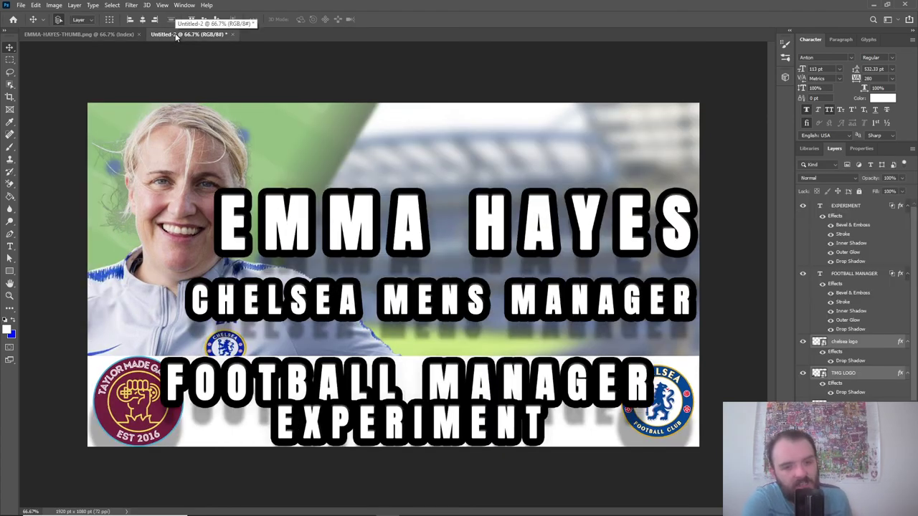